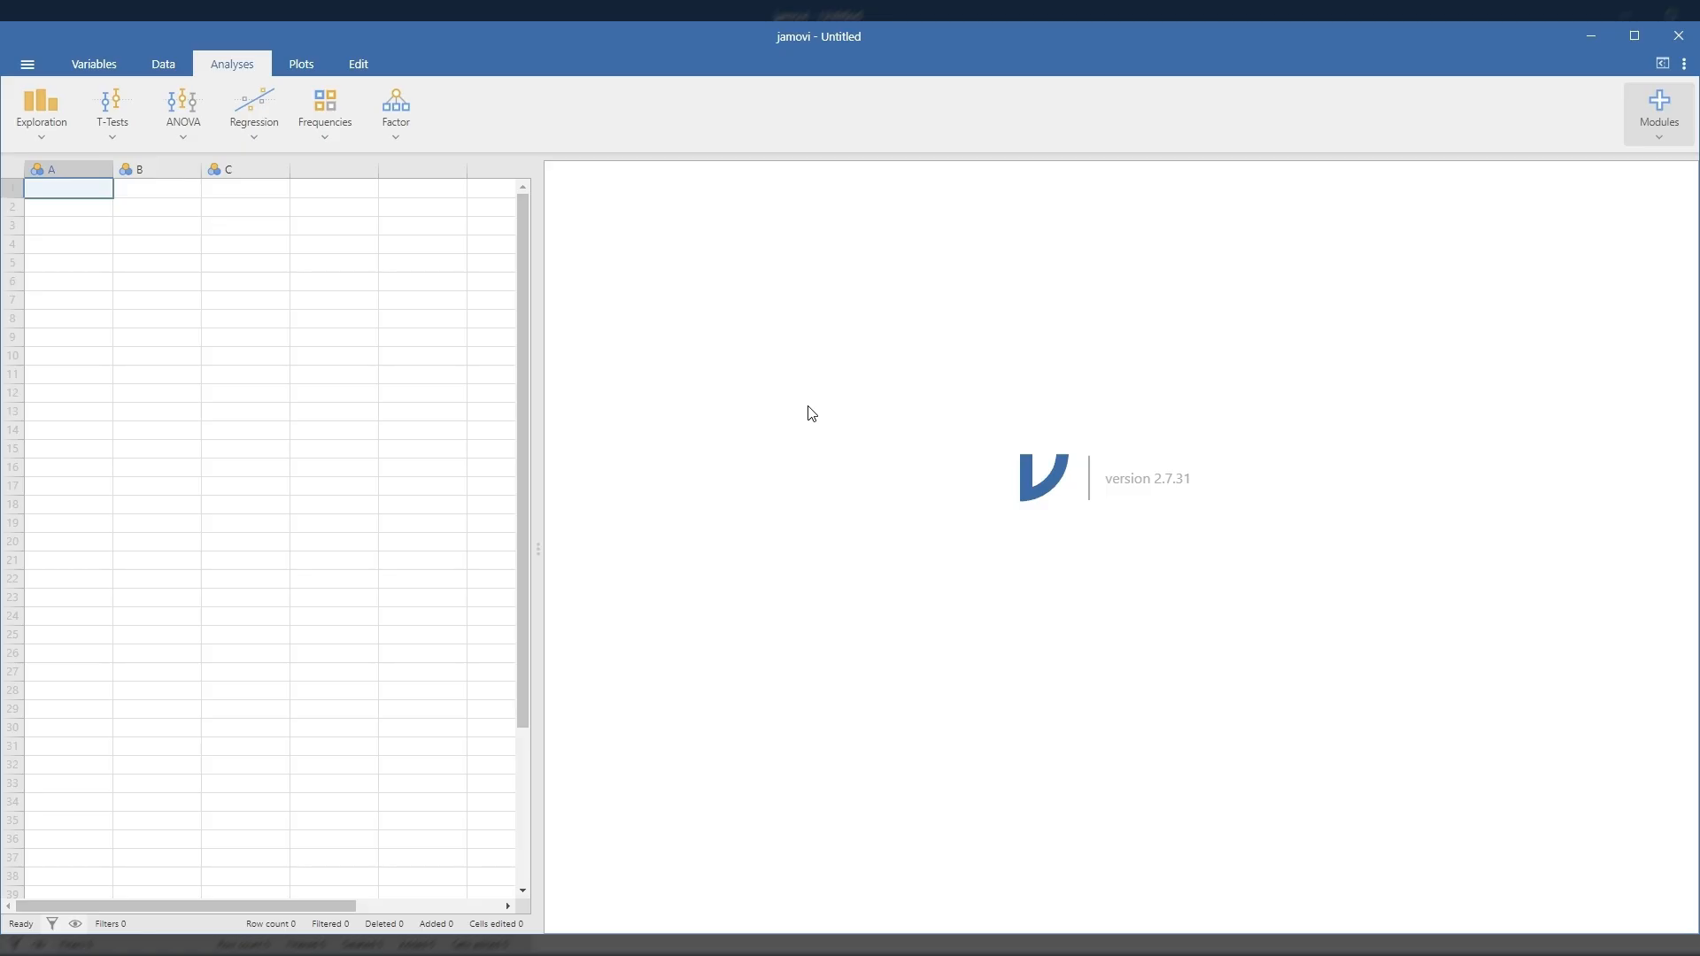
Step: Use Special Import to find and load the "can_press" data file from this PC
left_click(28, 66)
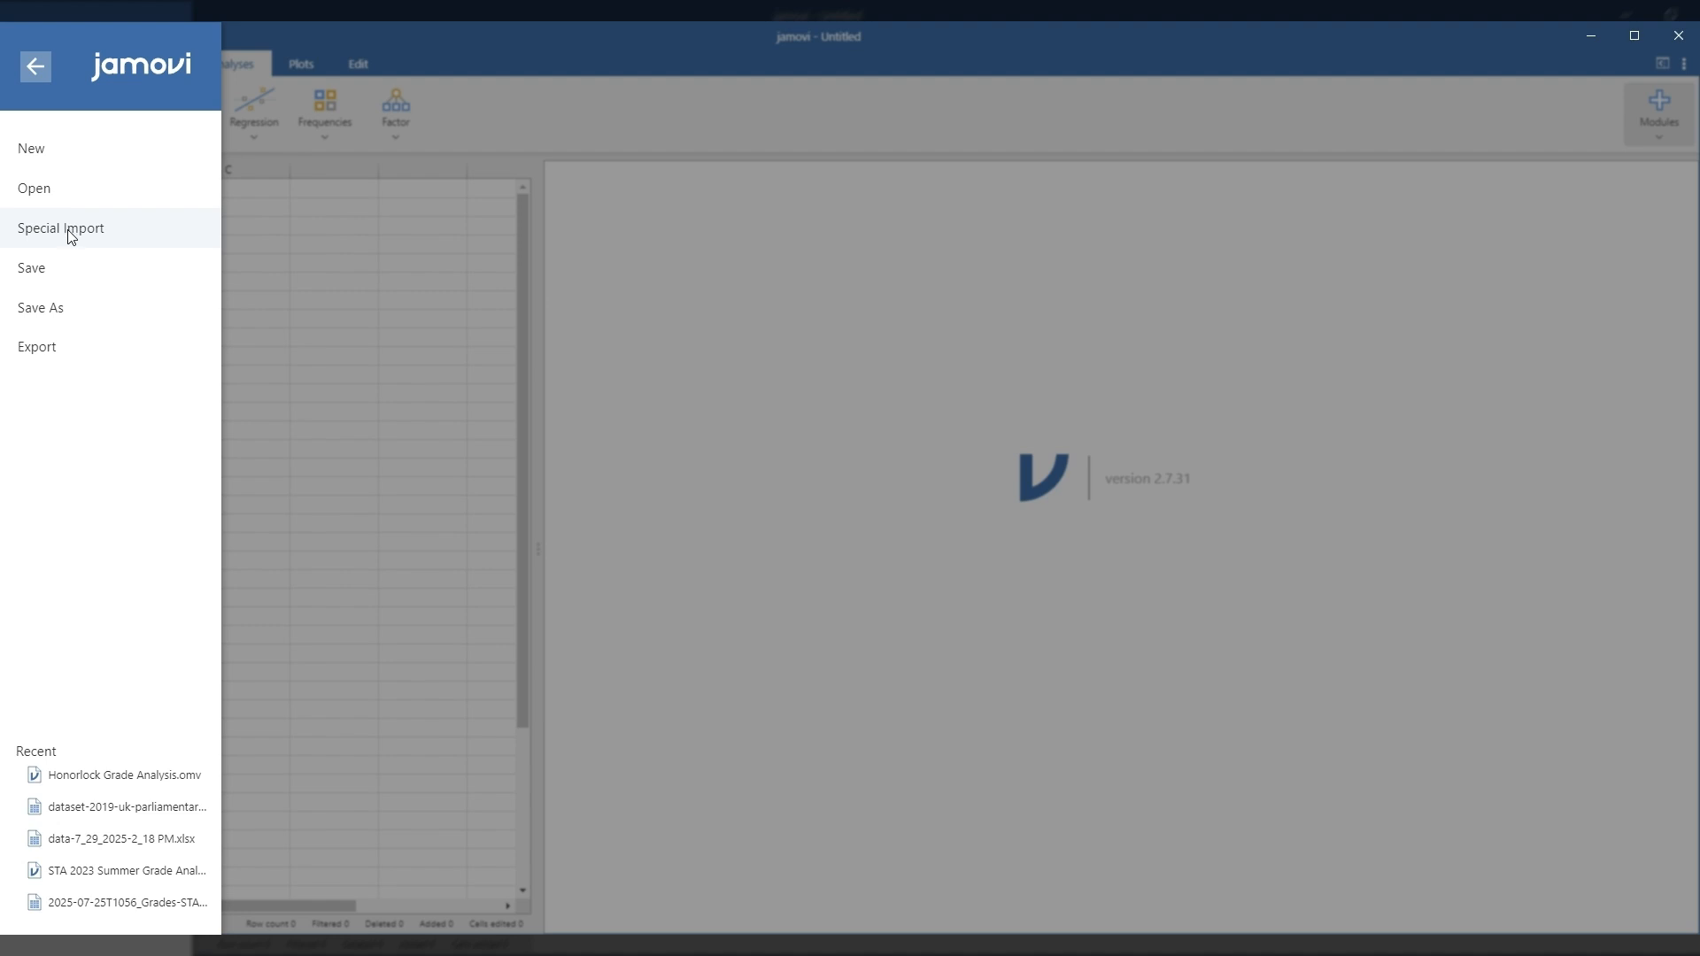
left_click(71, 235)
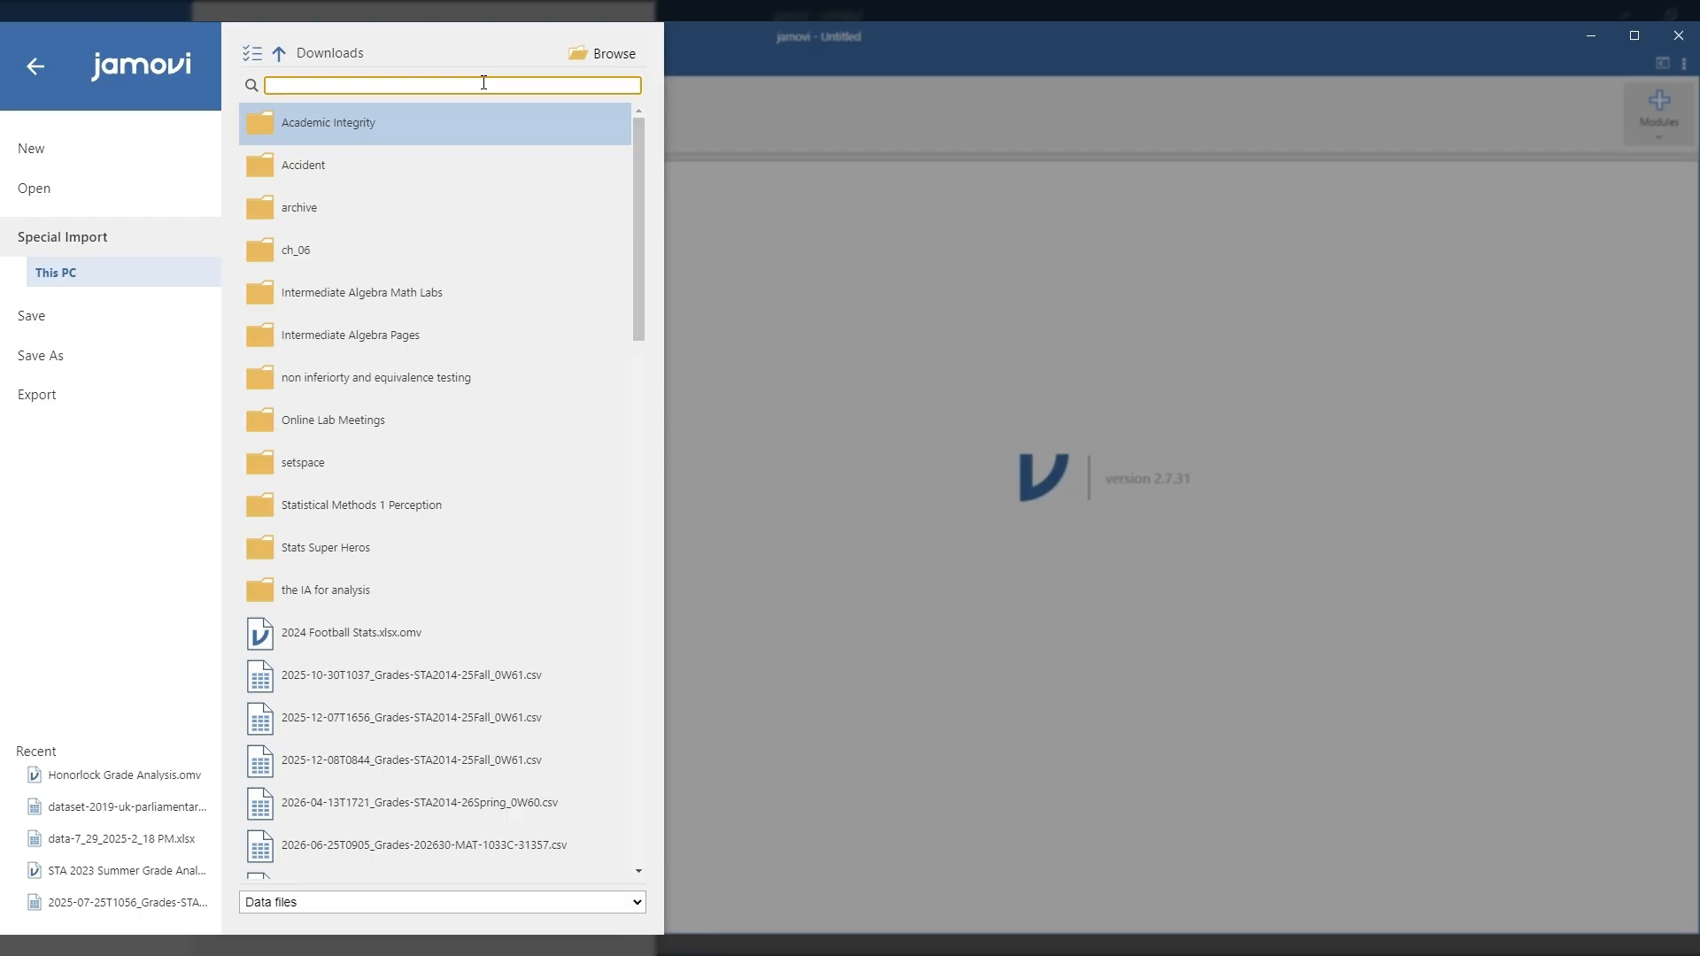
type("can_p")
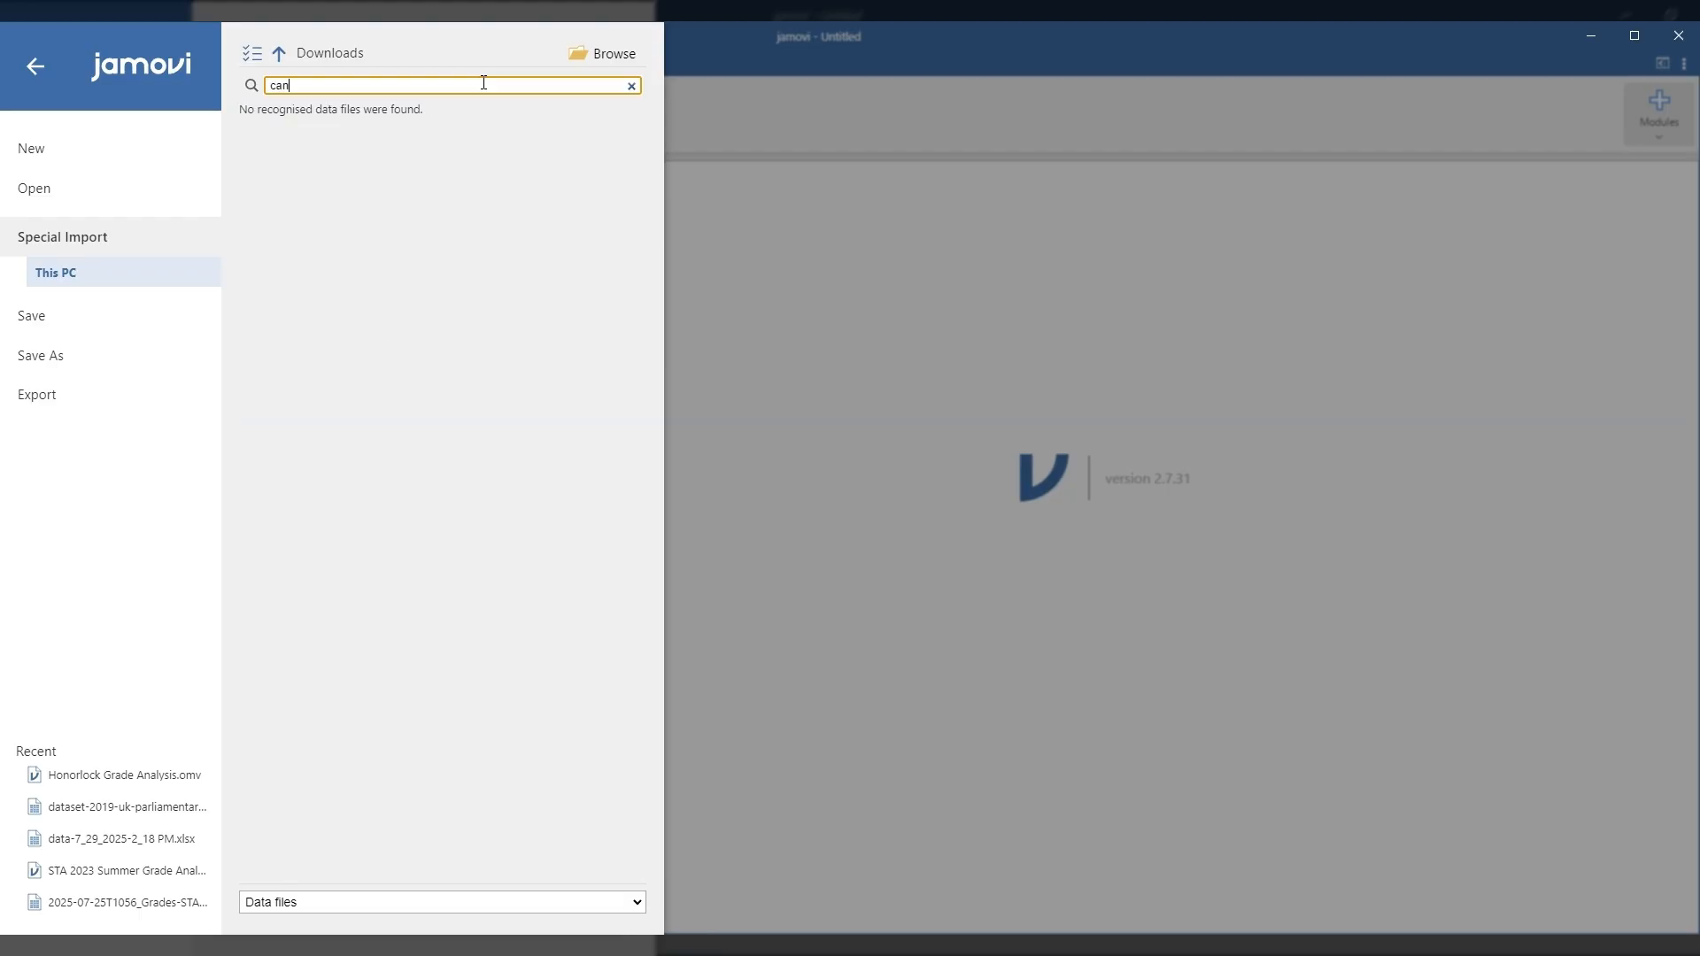
type("ress")
left_click(614, 57)
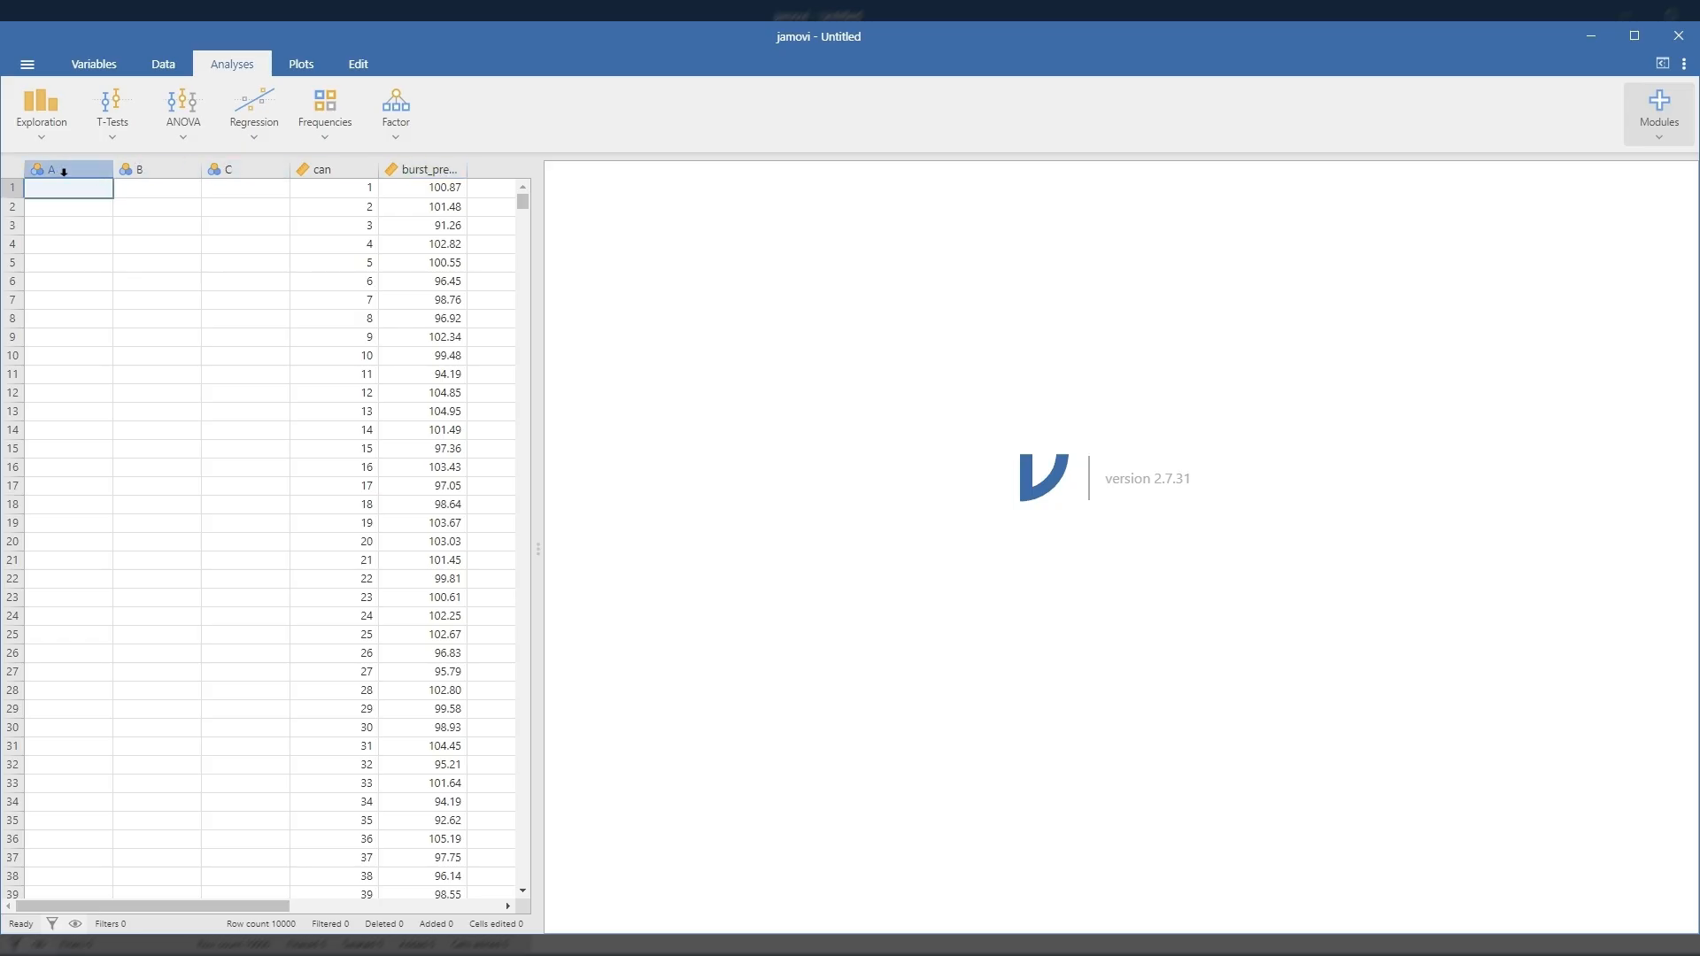
Step: Delete the empty columns A, B and C from the dataset
left_click(169, 61)
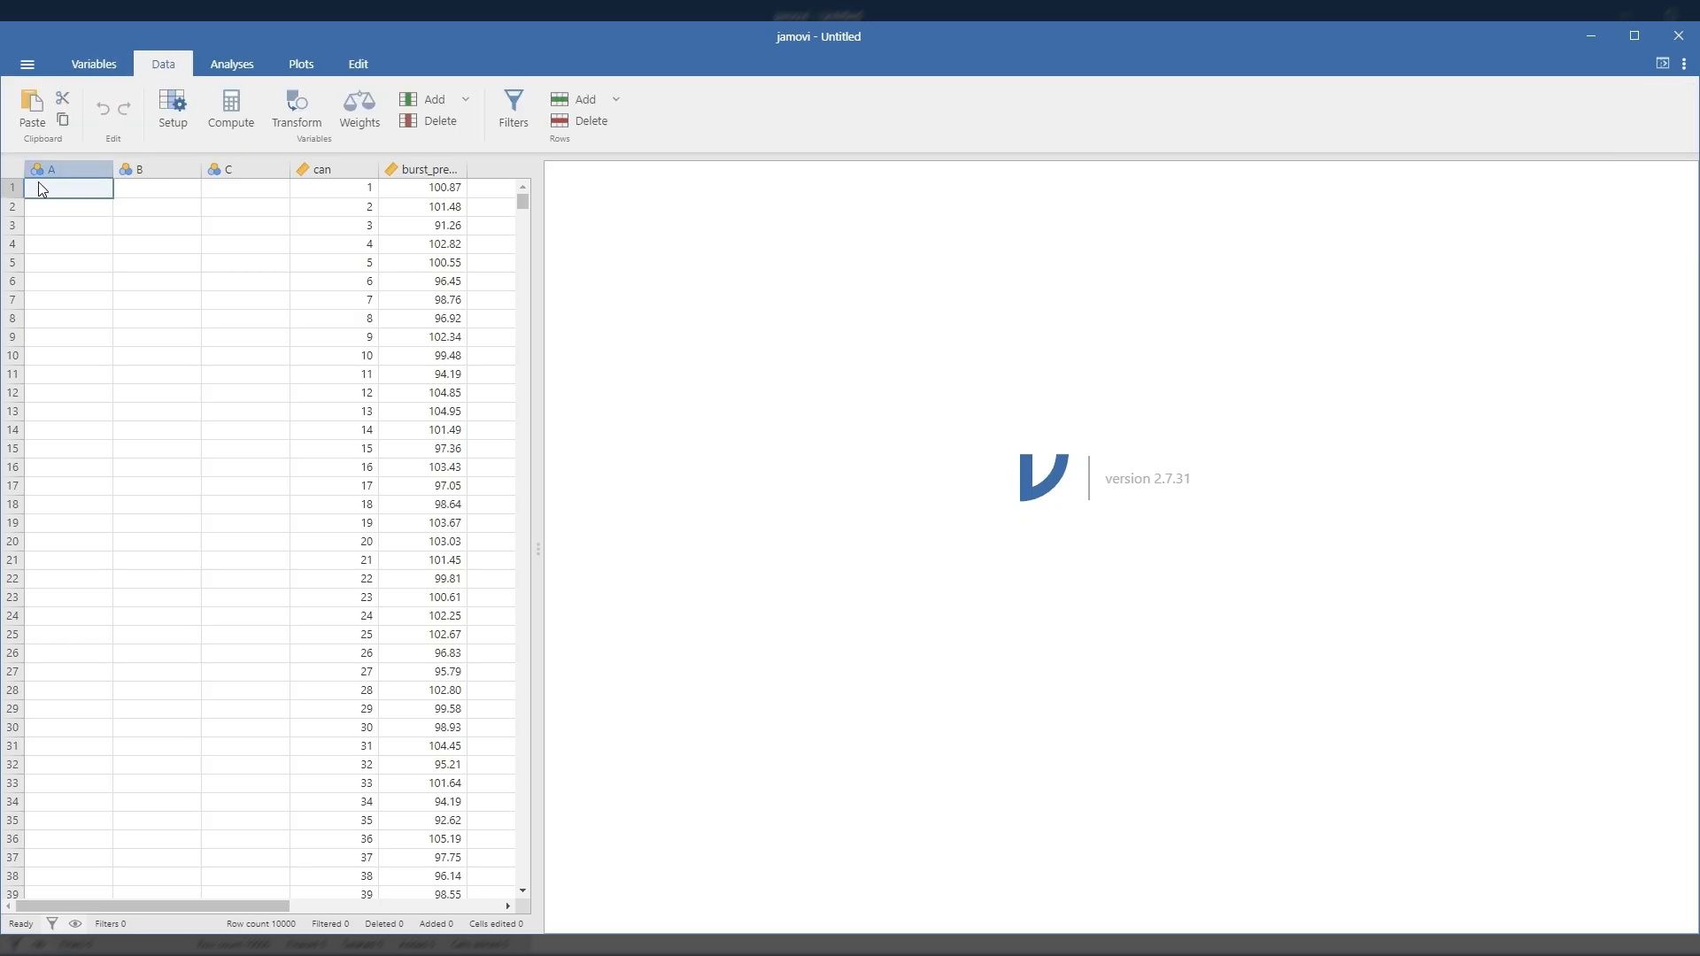
left_click(430, 121)
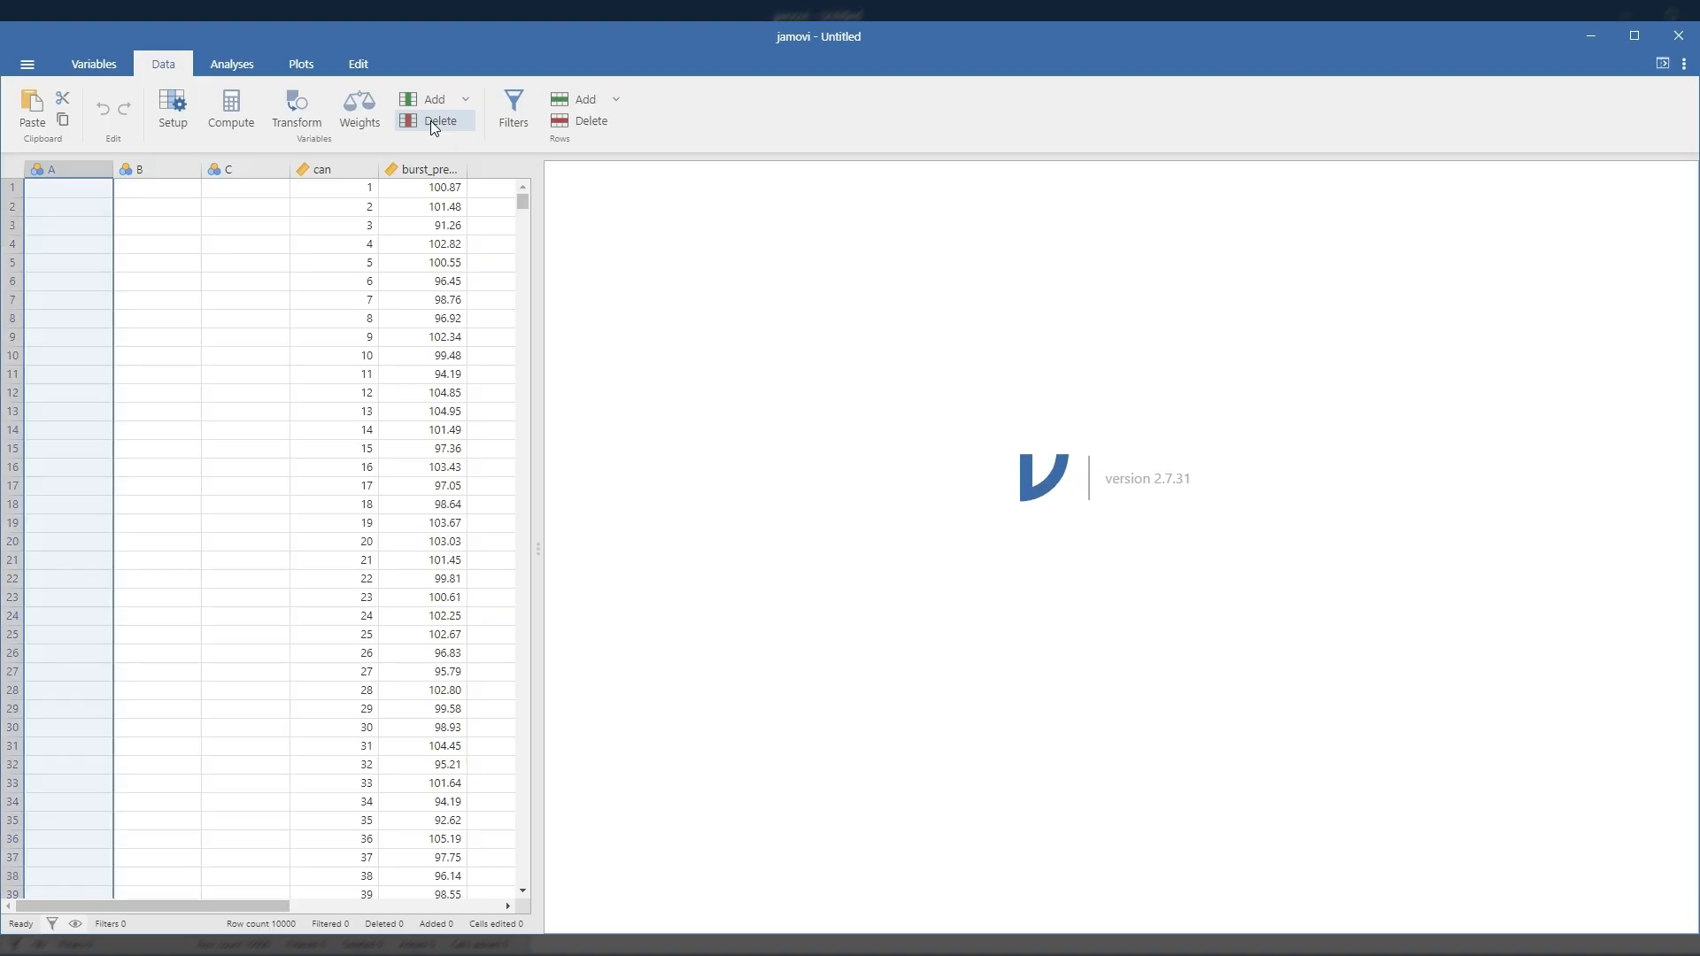
left_click(784, 289)
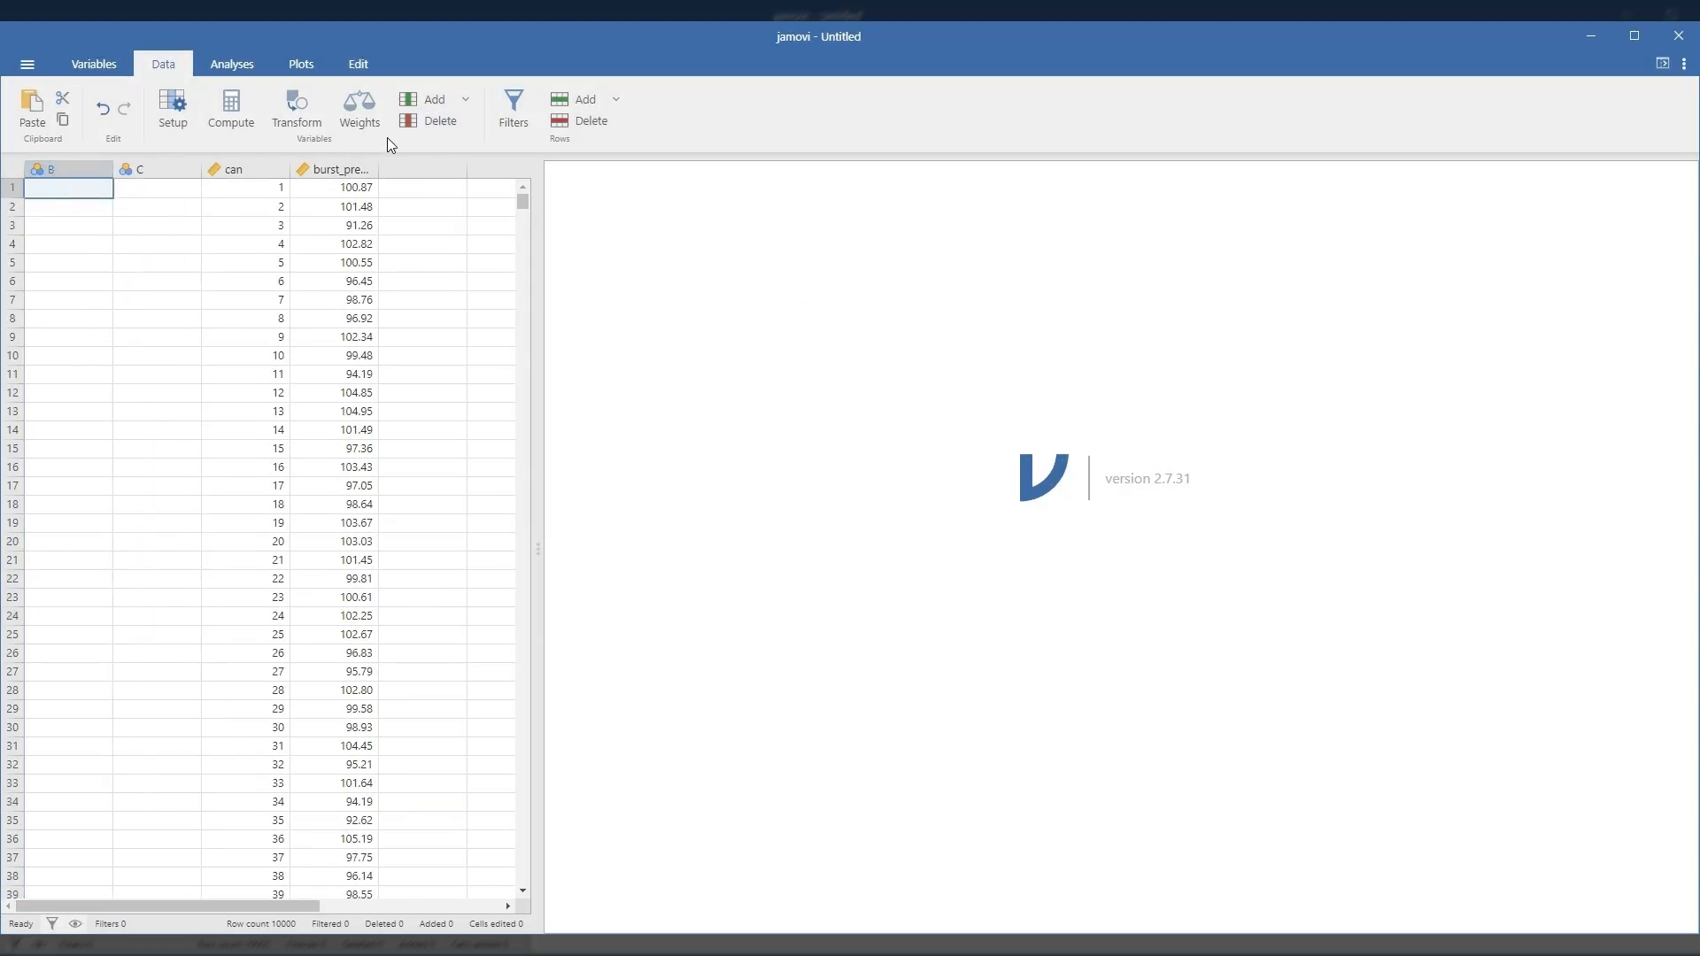
left_click(416, 122)
left_click(783, 286)
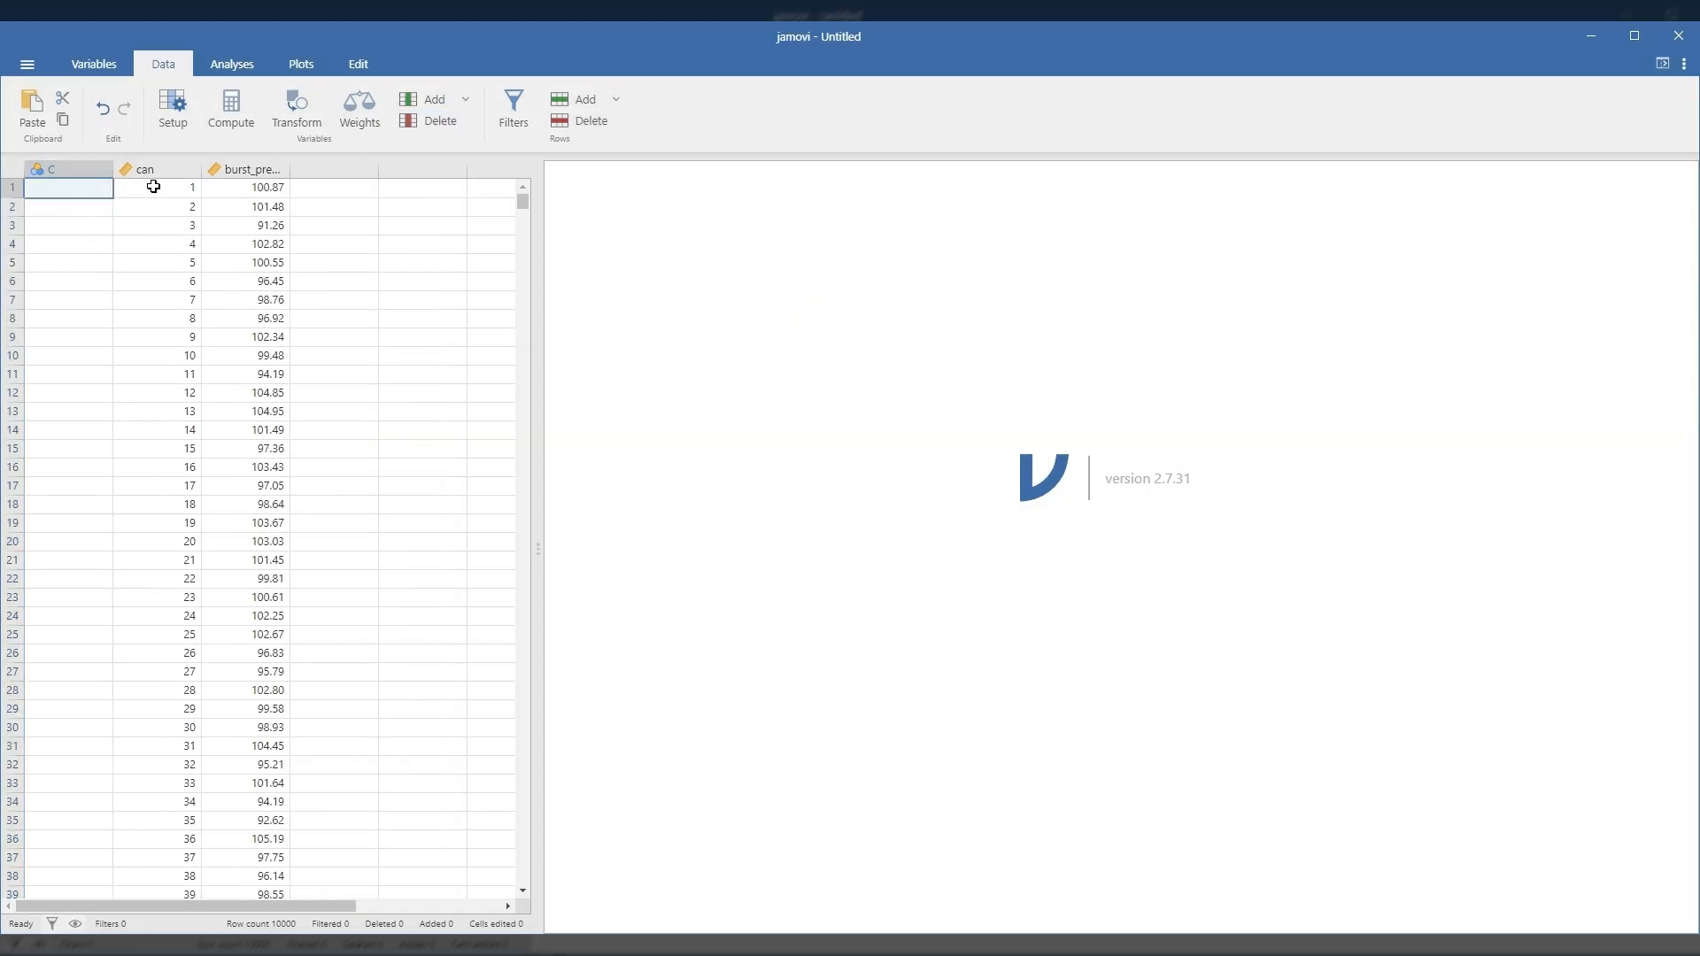
left_click(414, 125)
left_click(763, 285)
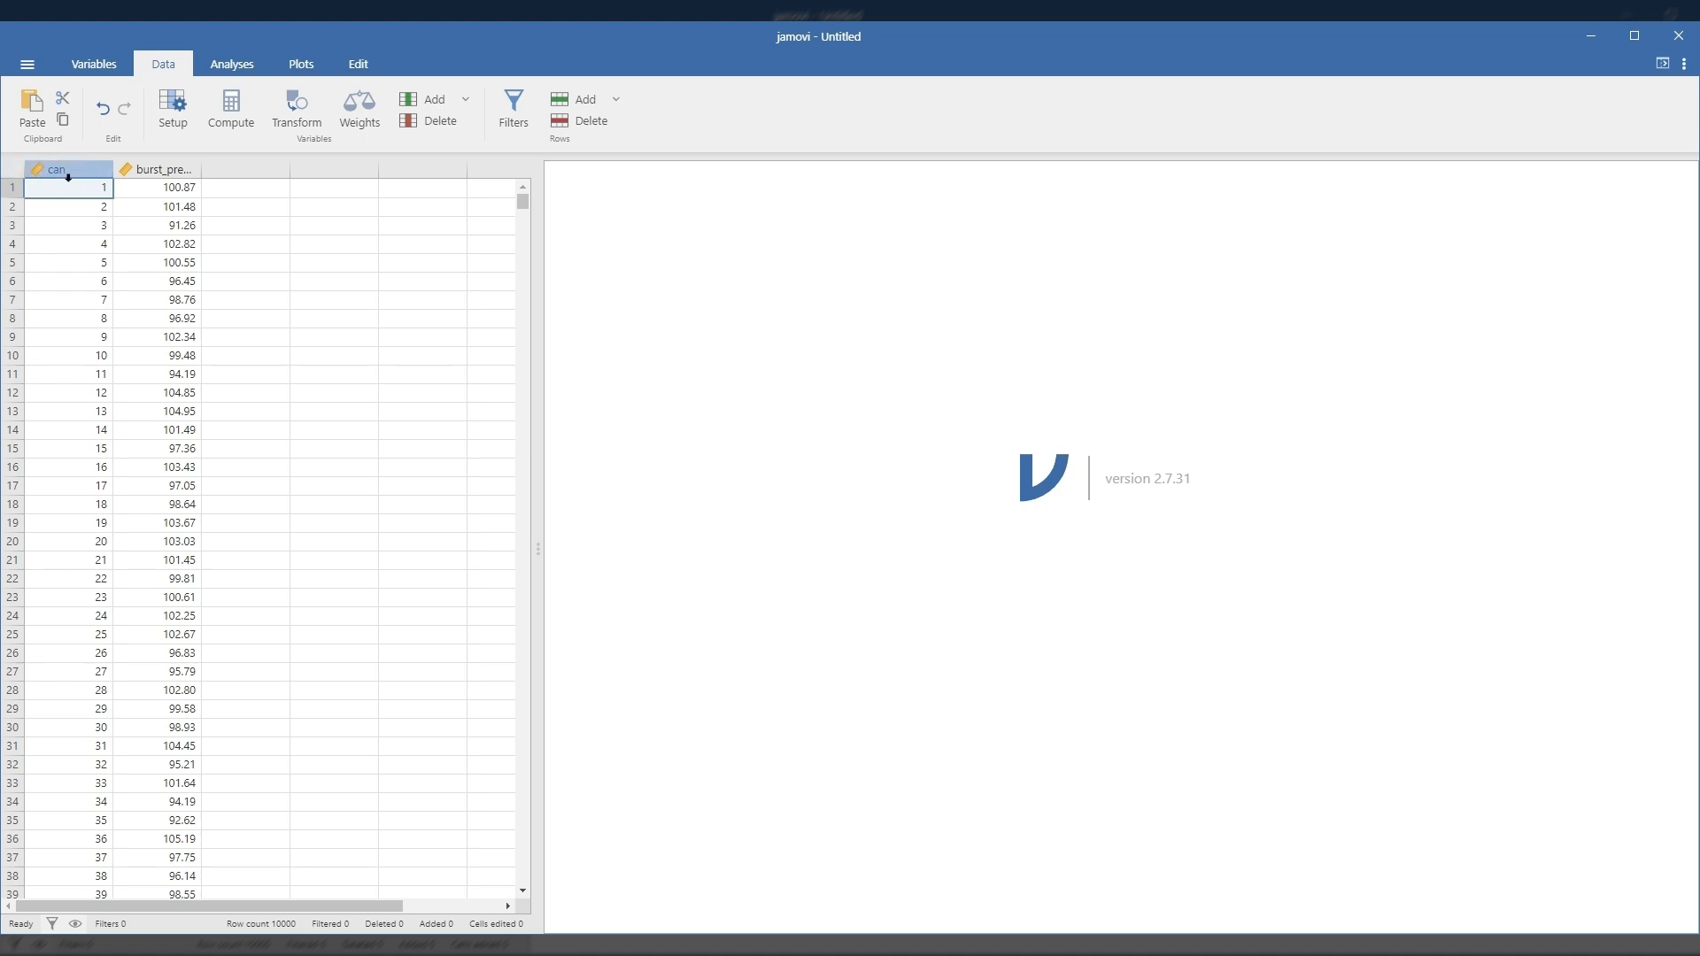
Step: Set the measure type of the can variable to ID
left_click(173, 104)
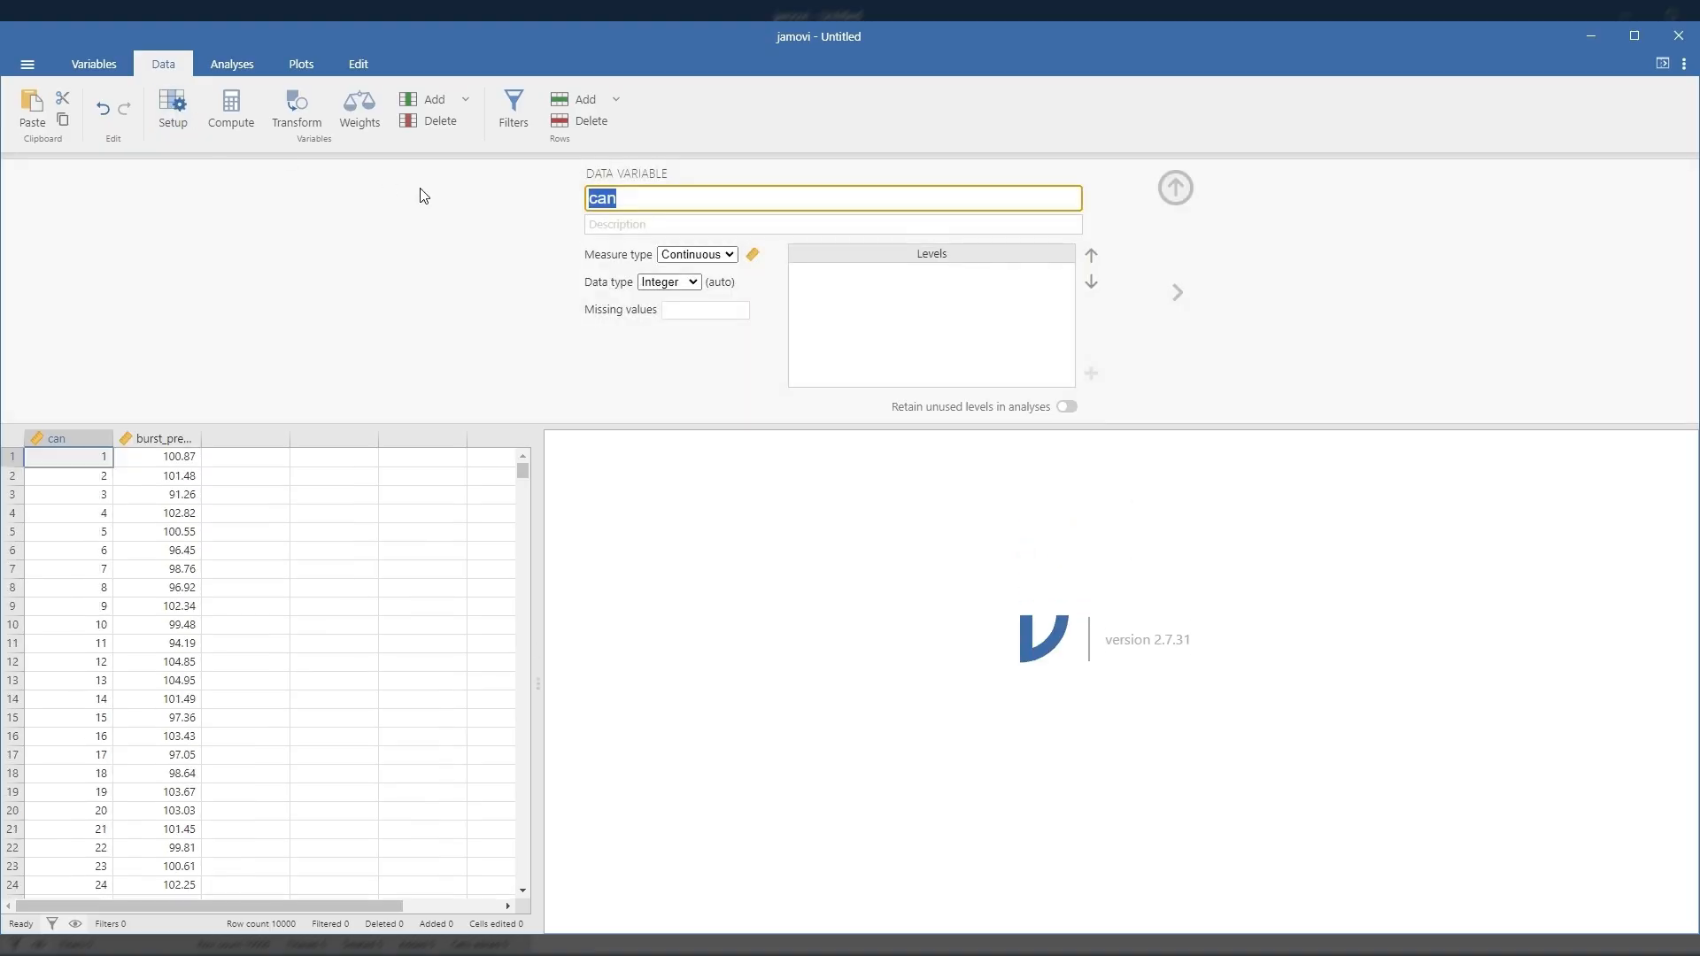
left_click(687, 258)
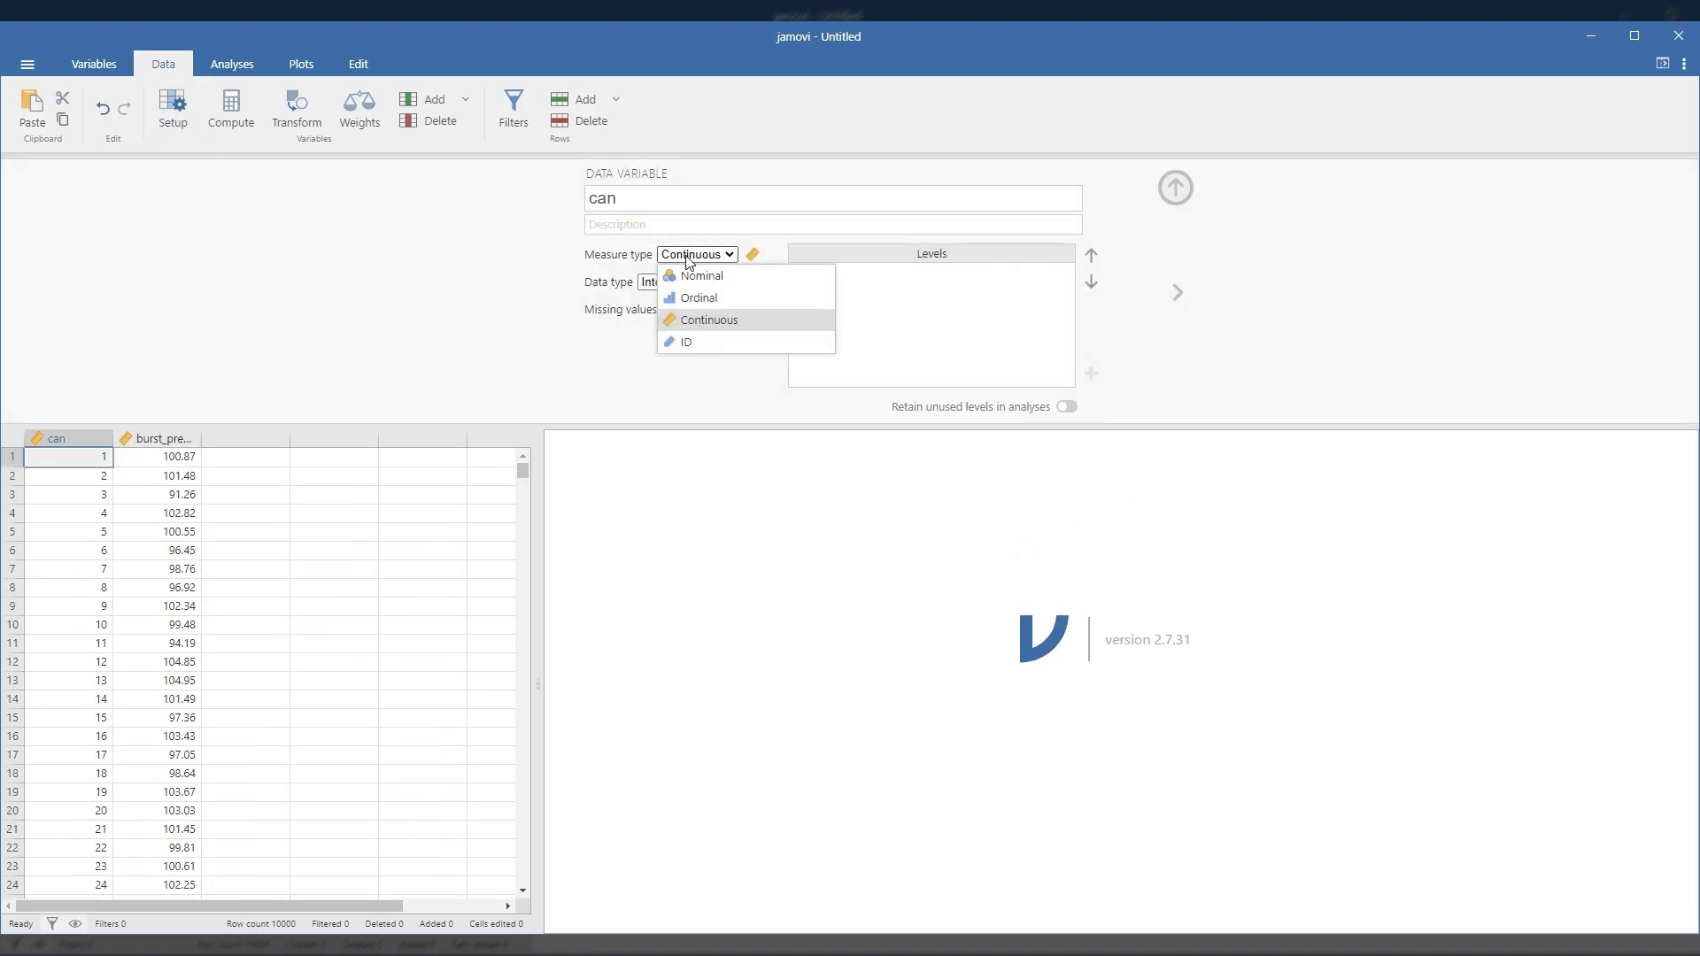
left_click(687, 343)
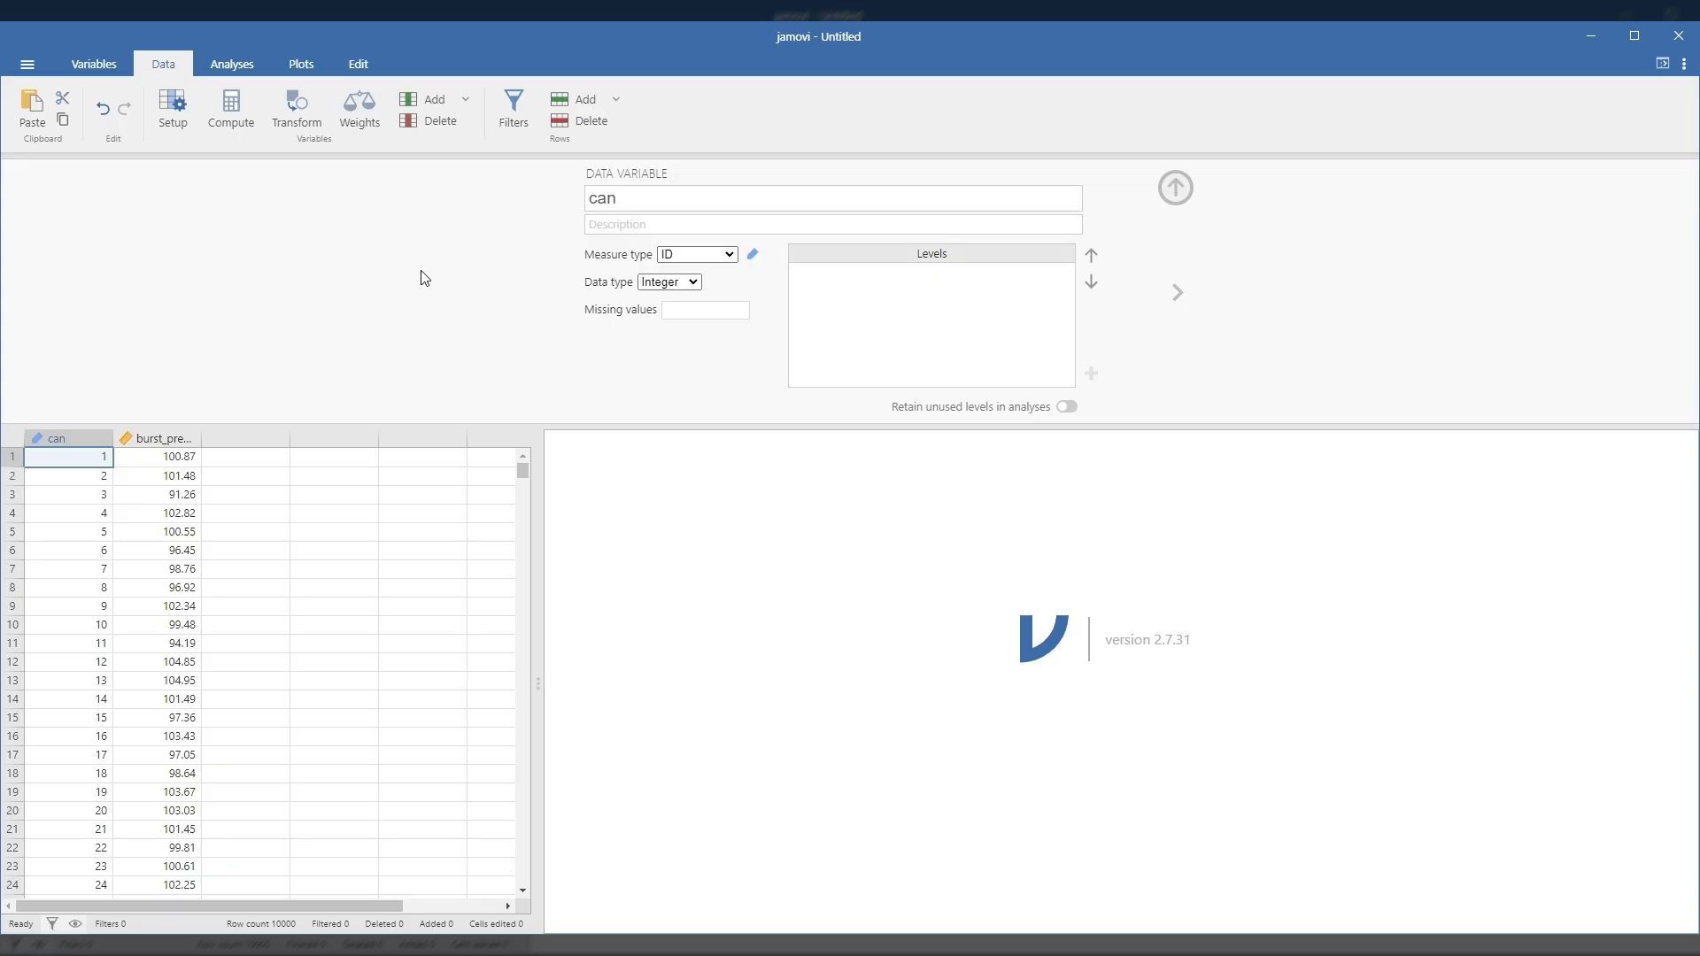
Step: Run a Descriptives analysis with burst_pressure as the analysed variable
left_click(231, 64)
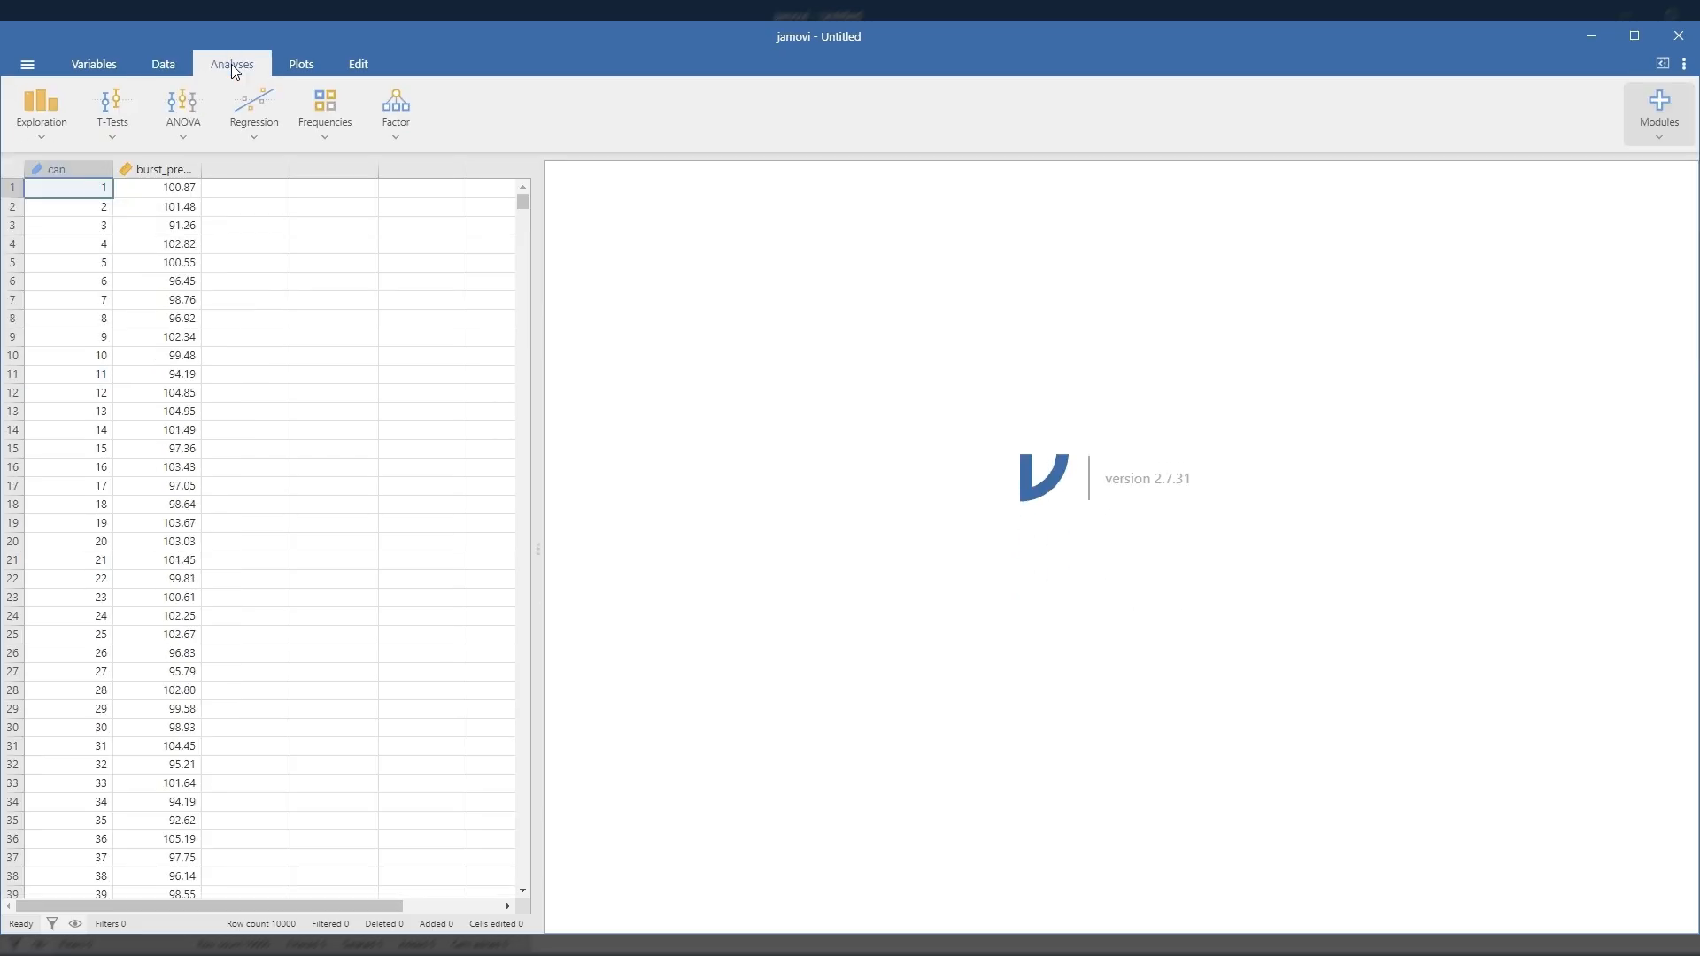
left_click(39, 114)
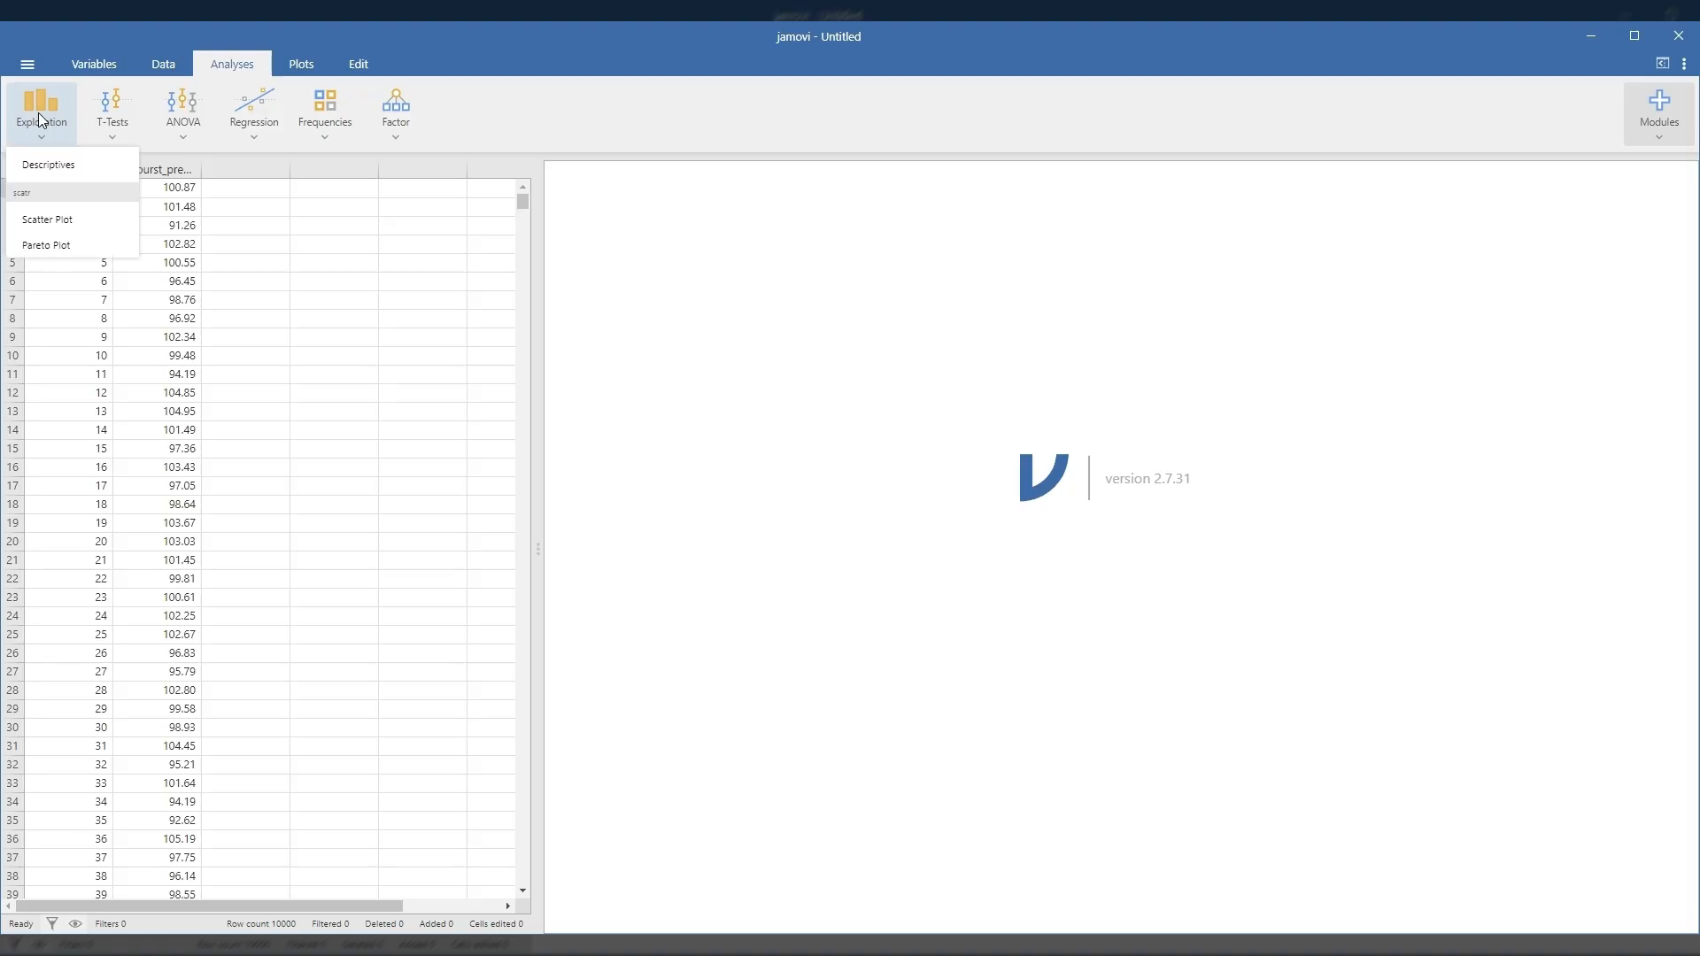
left_click(39, 169)
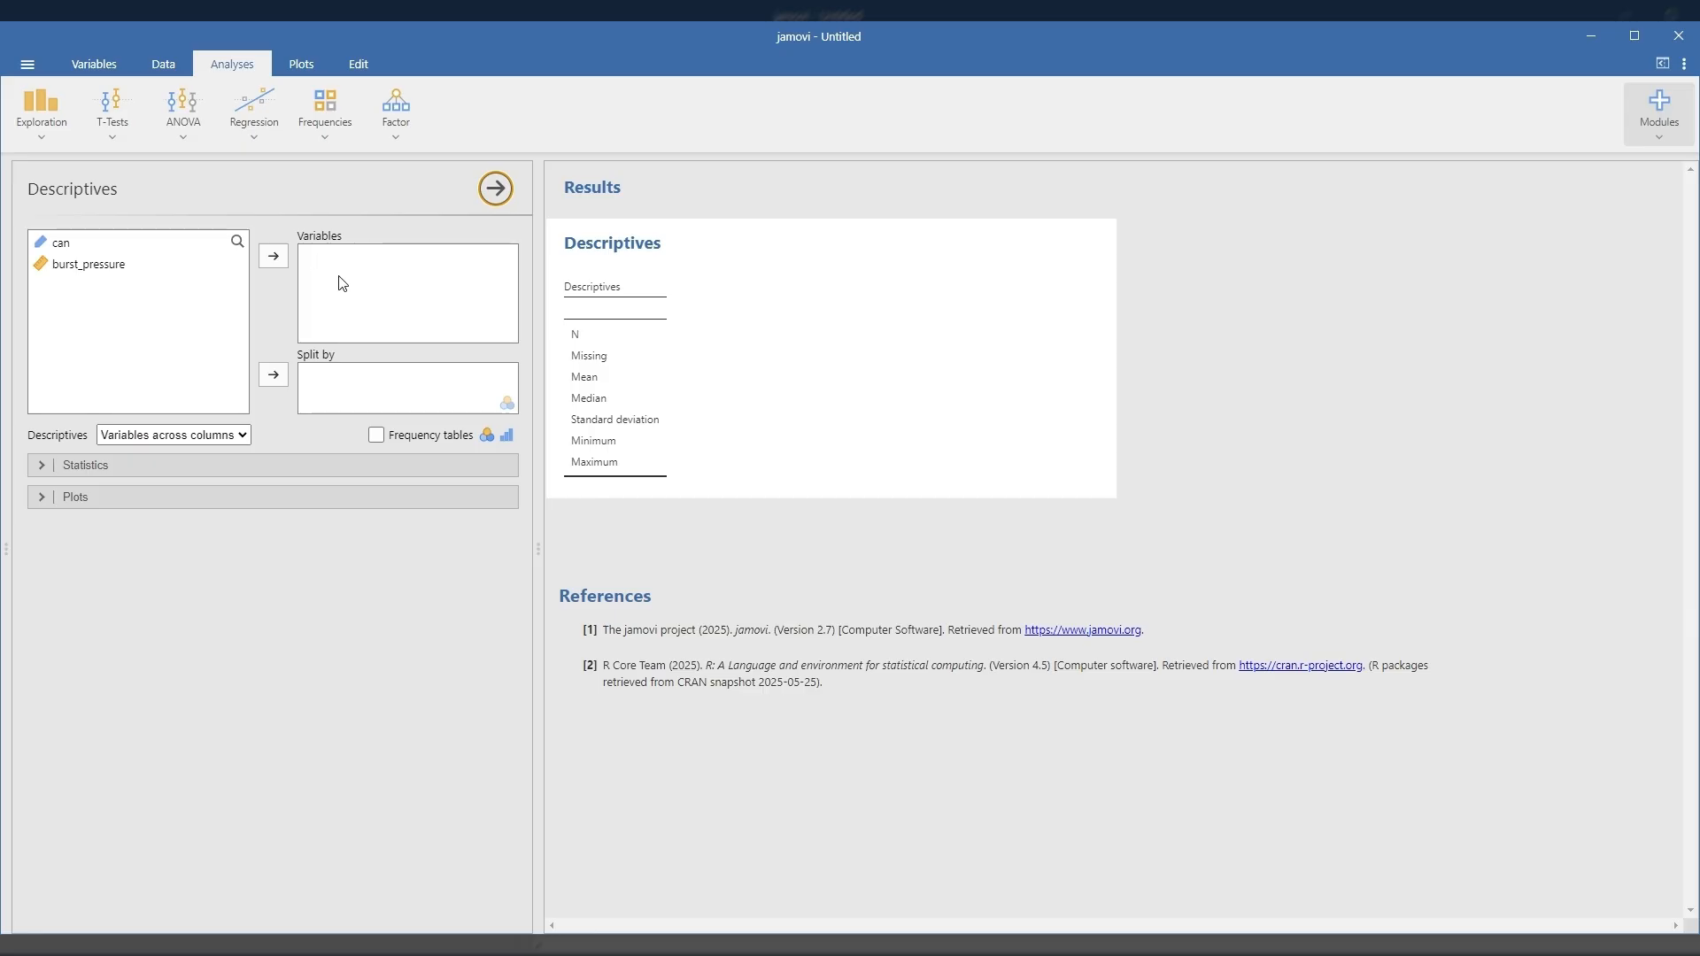
left_click(62, 272)
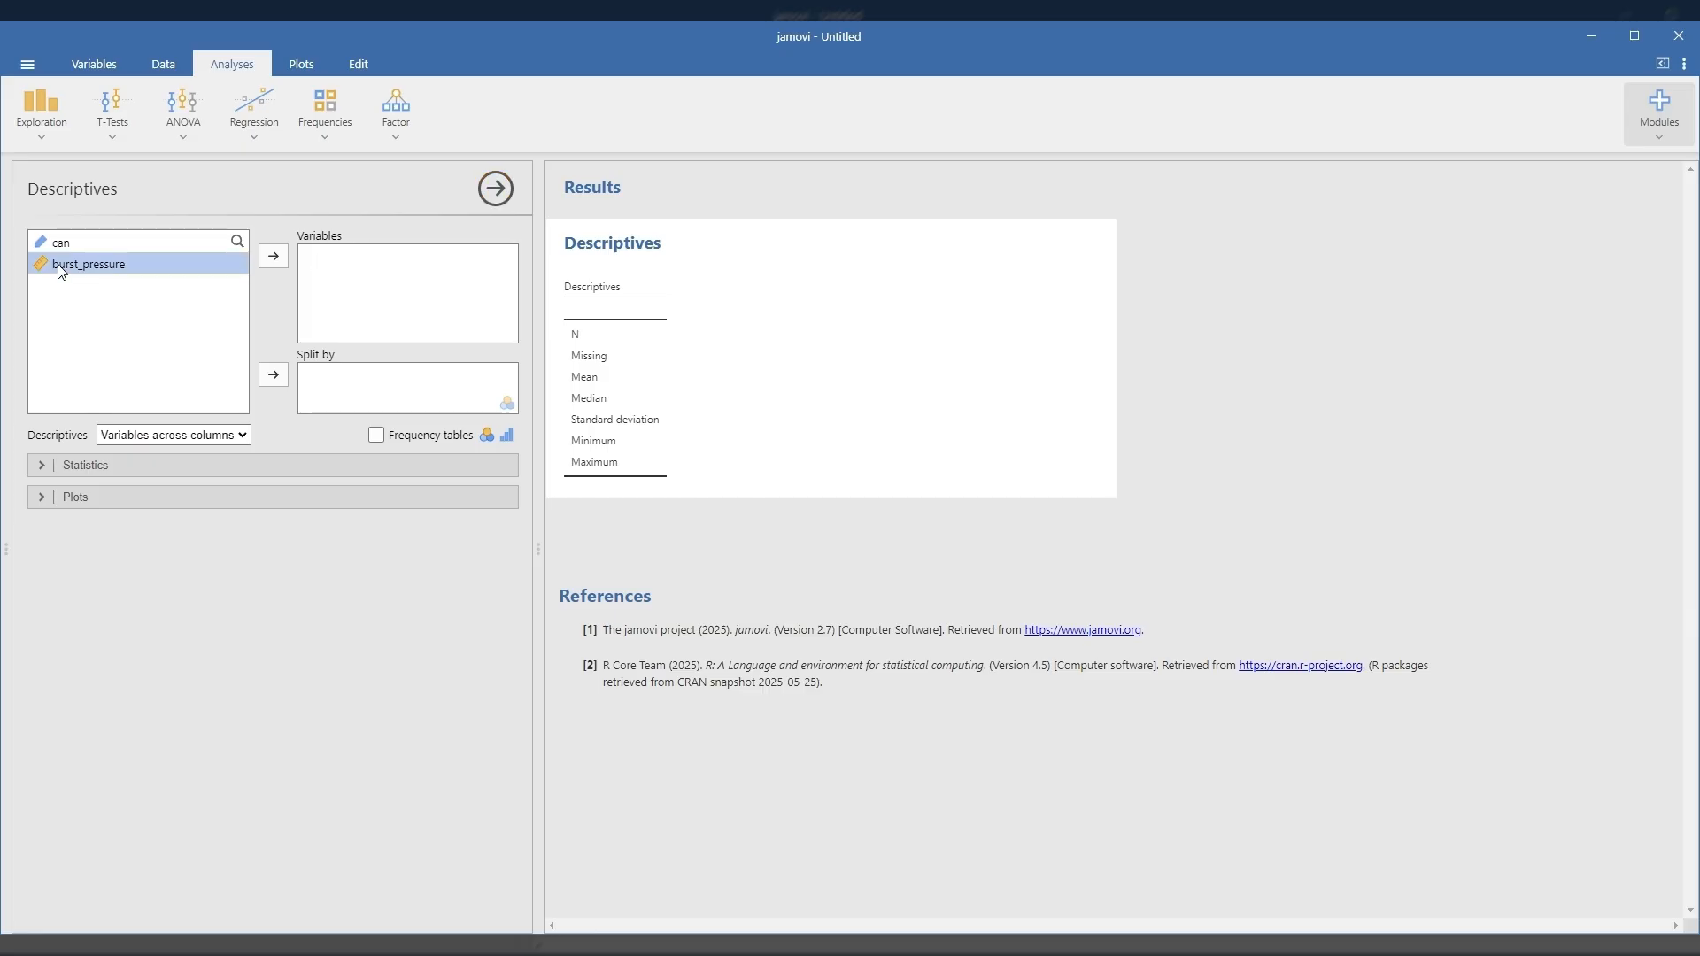
left_click(274, 258)
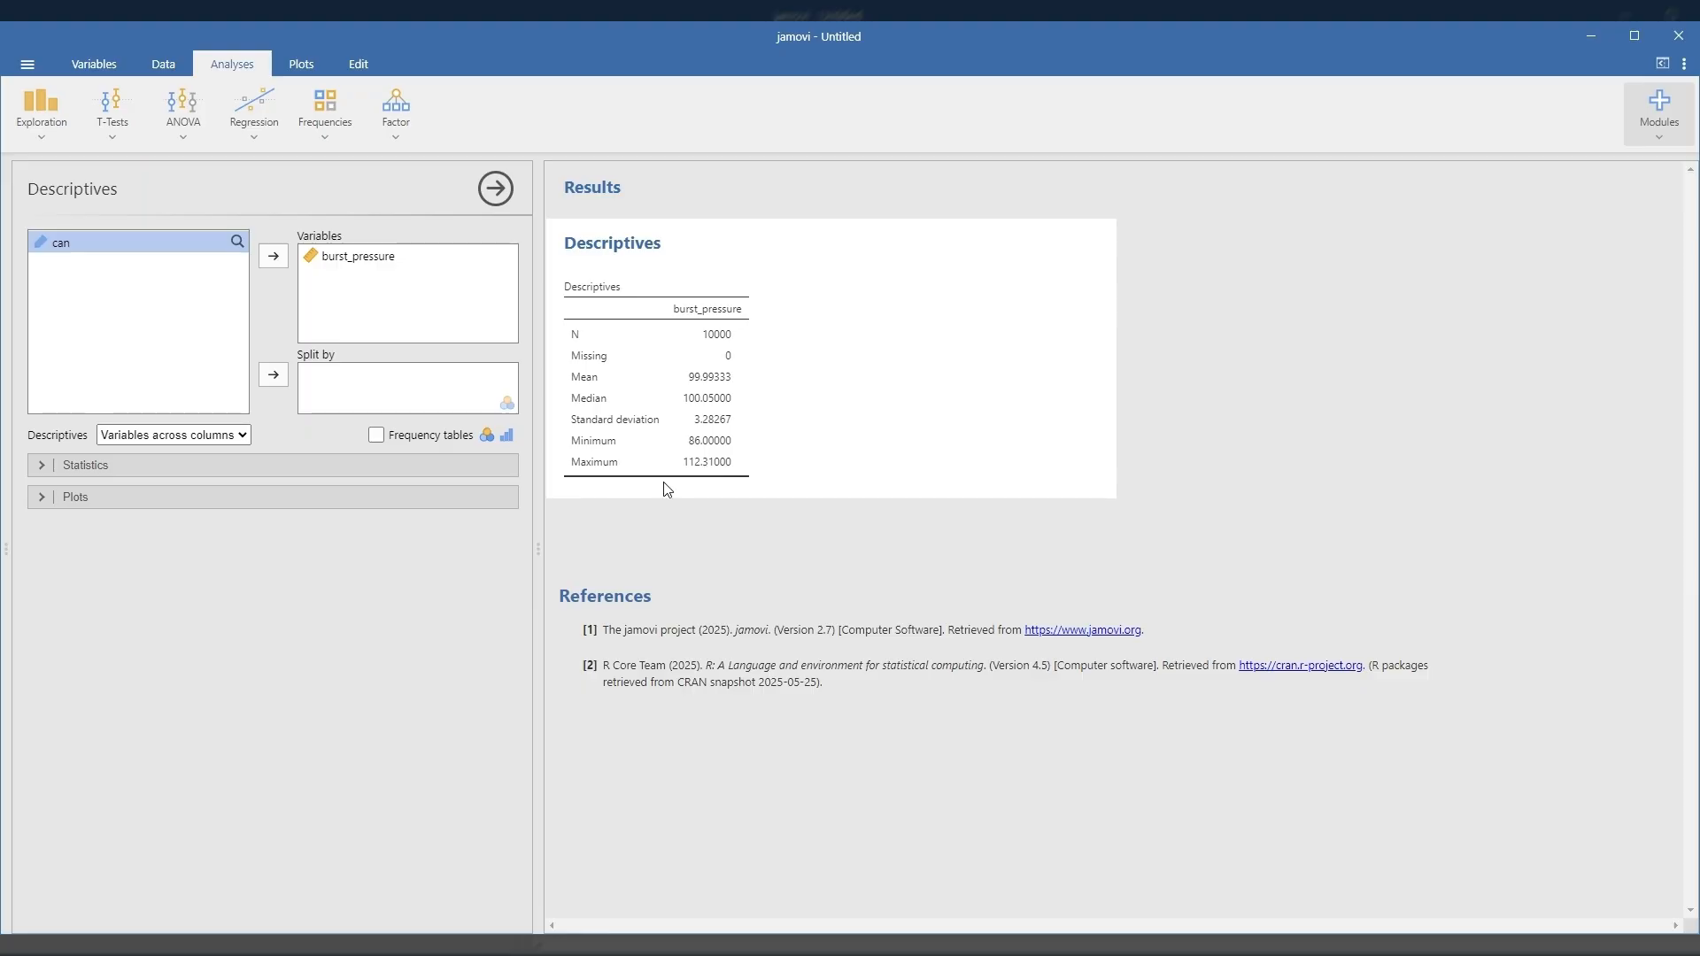
Step: Add a histogram of burst_pressure to the Descriptives output, leaving the default statistics as they are
left_click(41, 466)
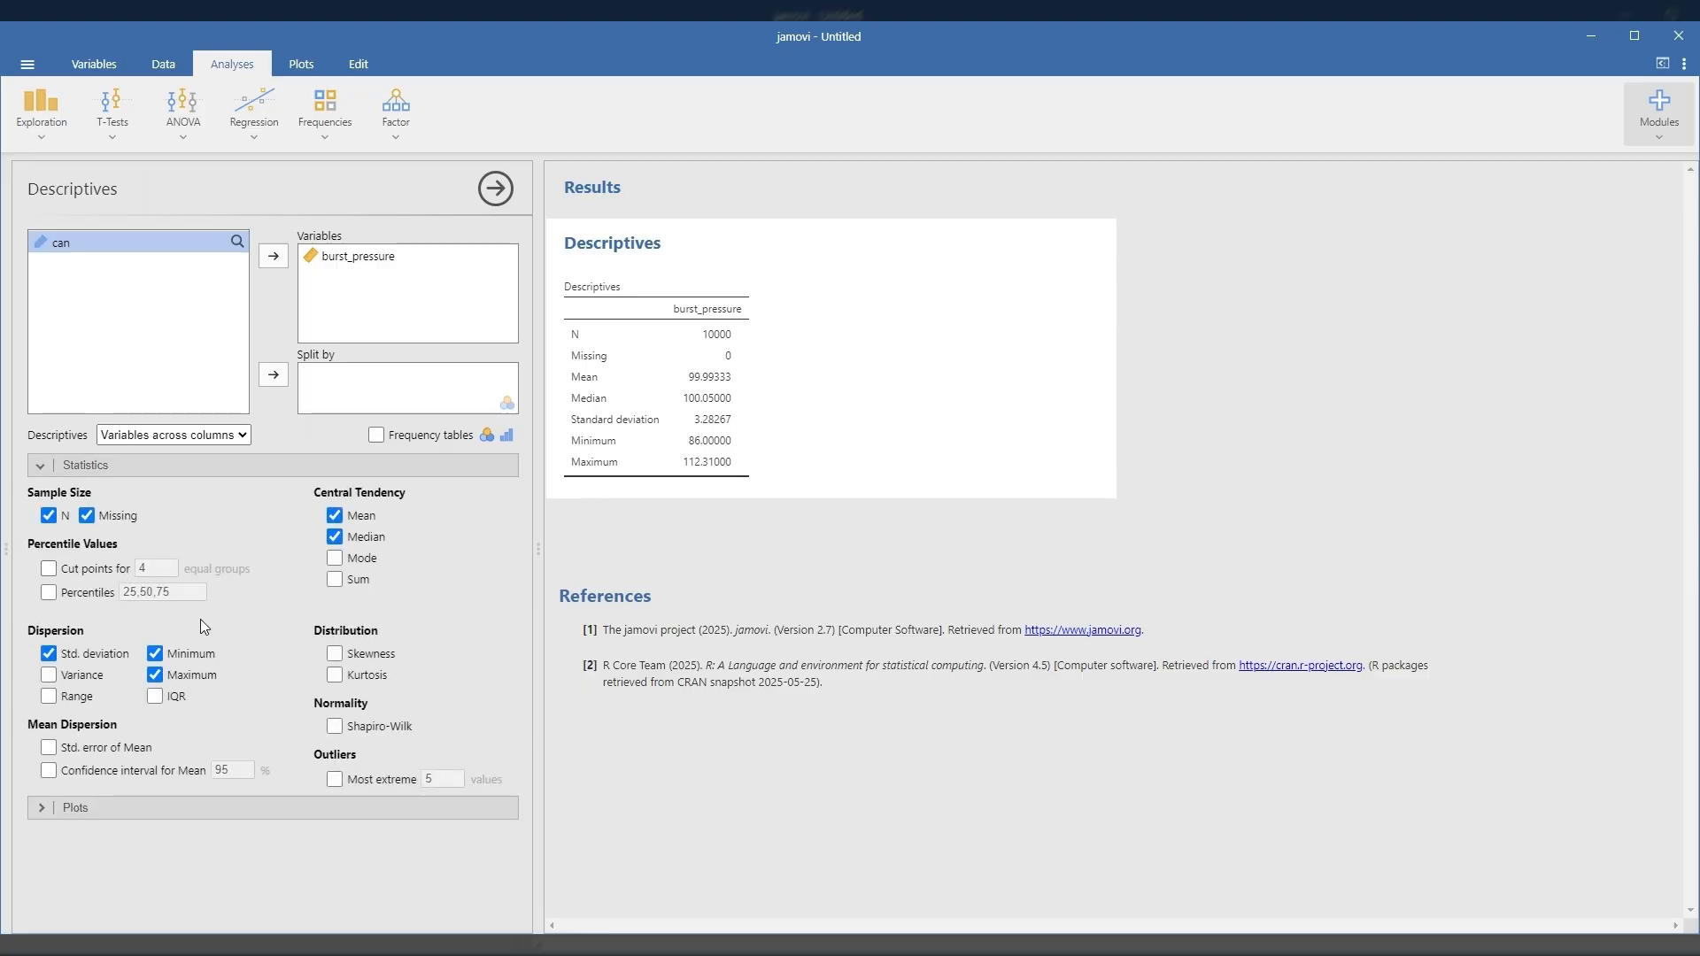
left_click(39, 463)
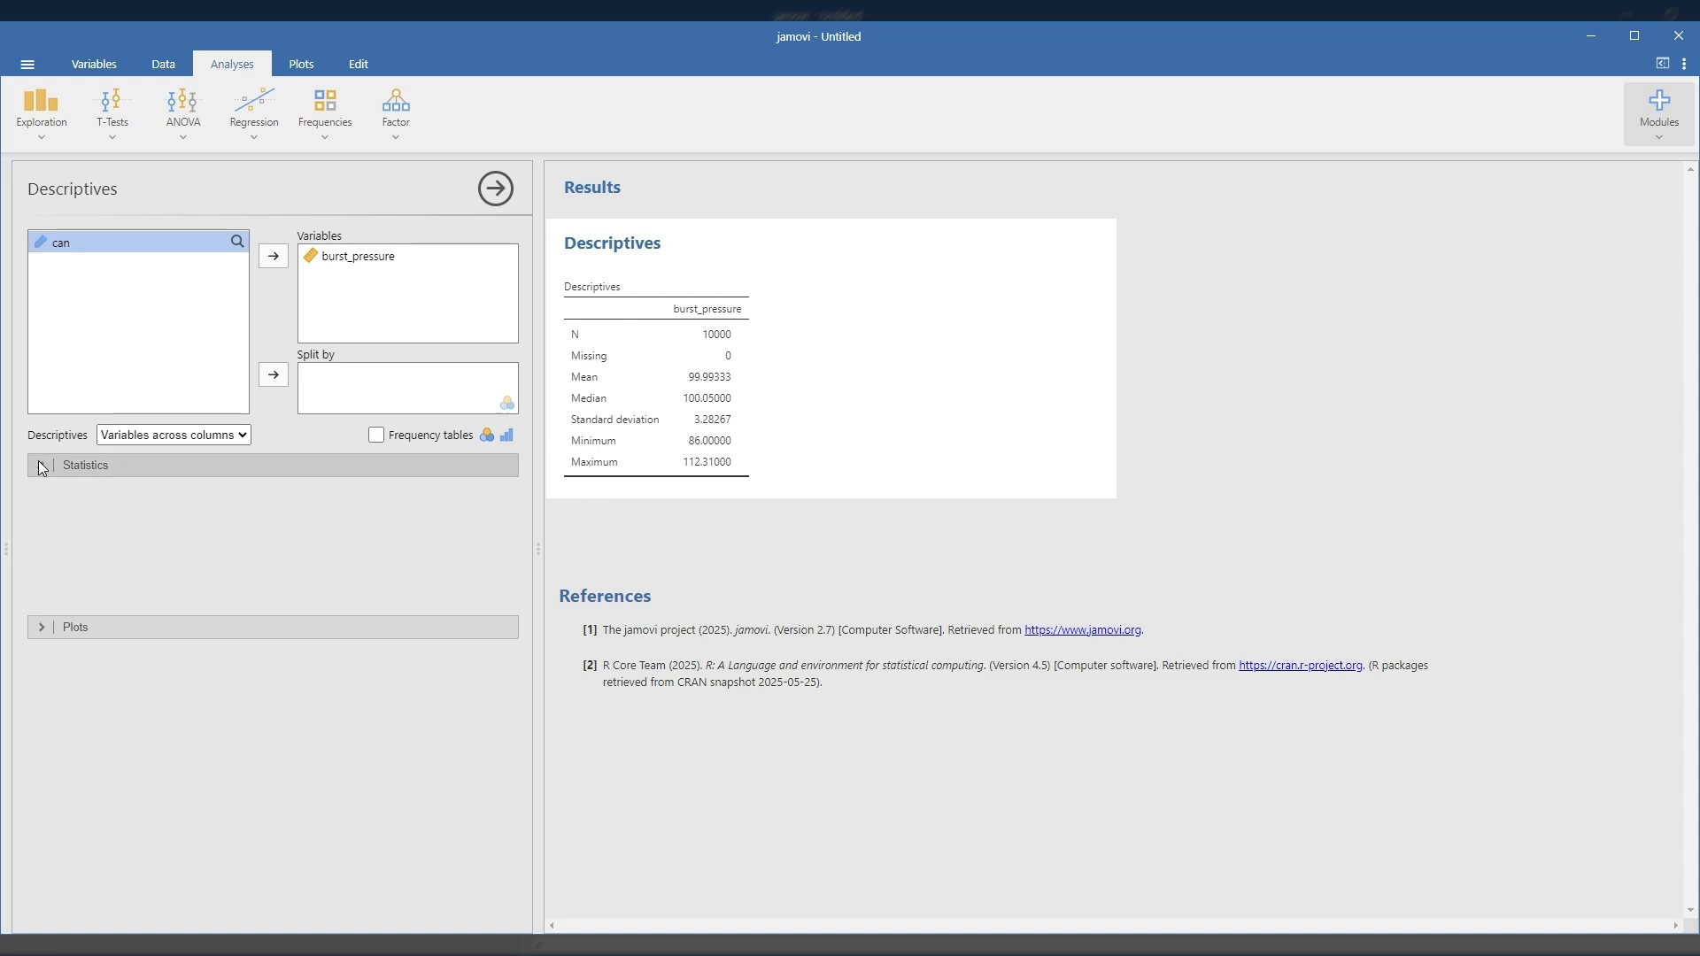
left_click(39, 499)
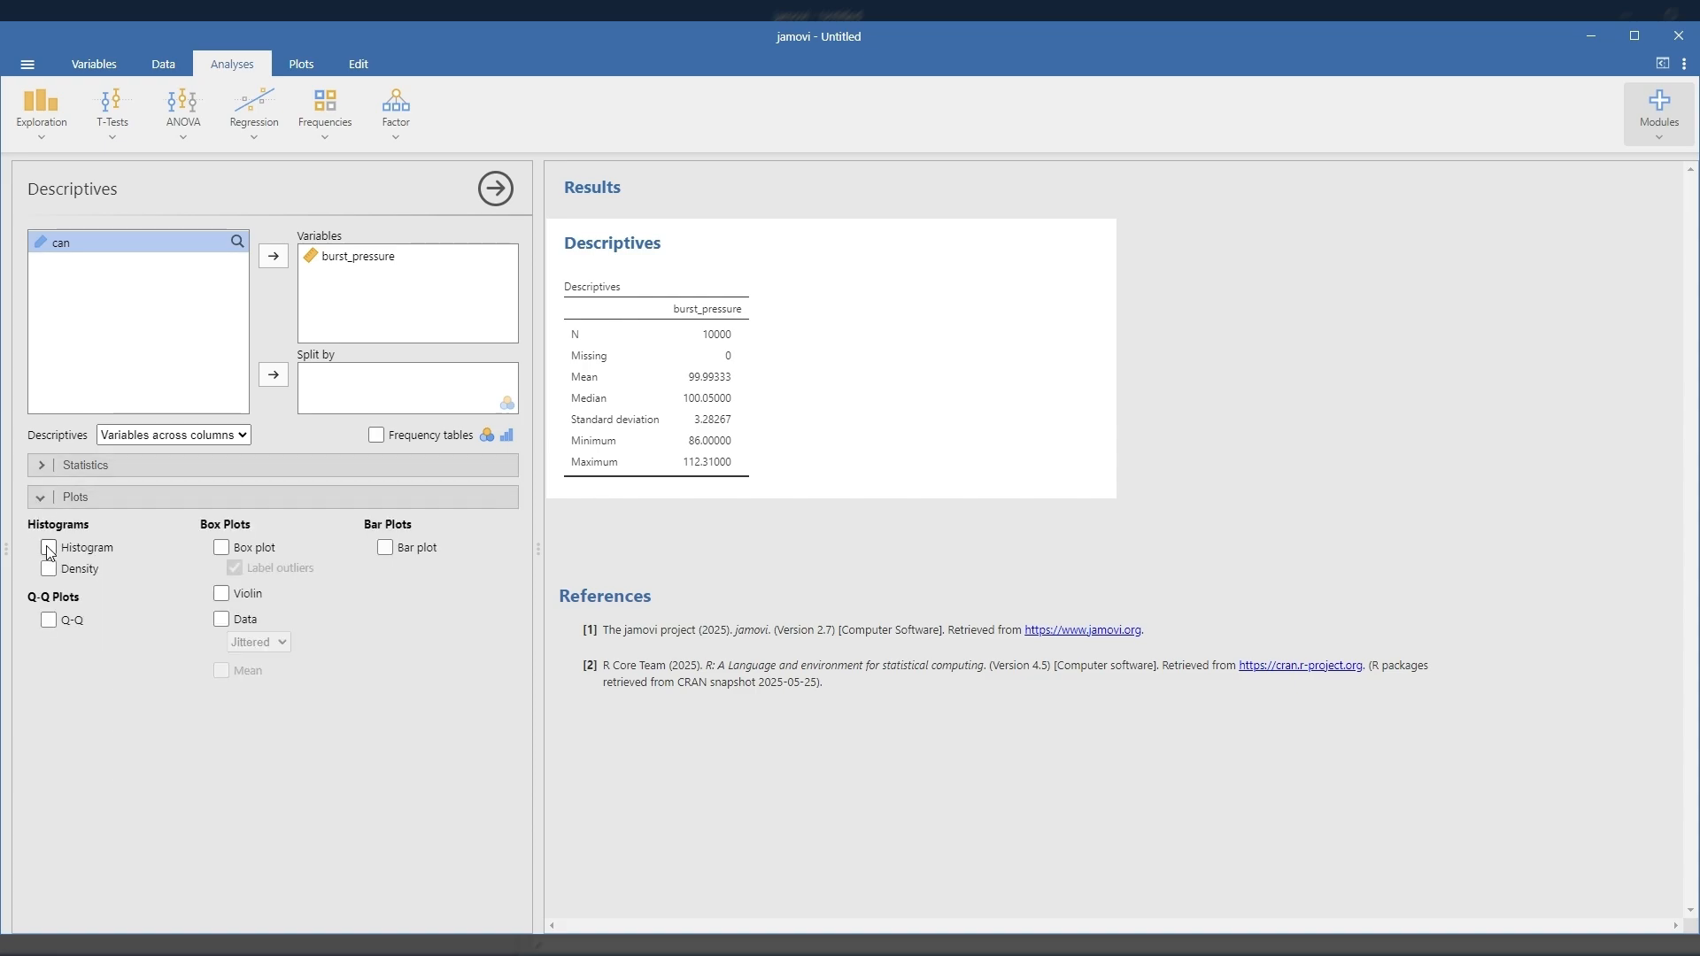
left_click(49, 547)
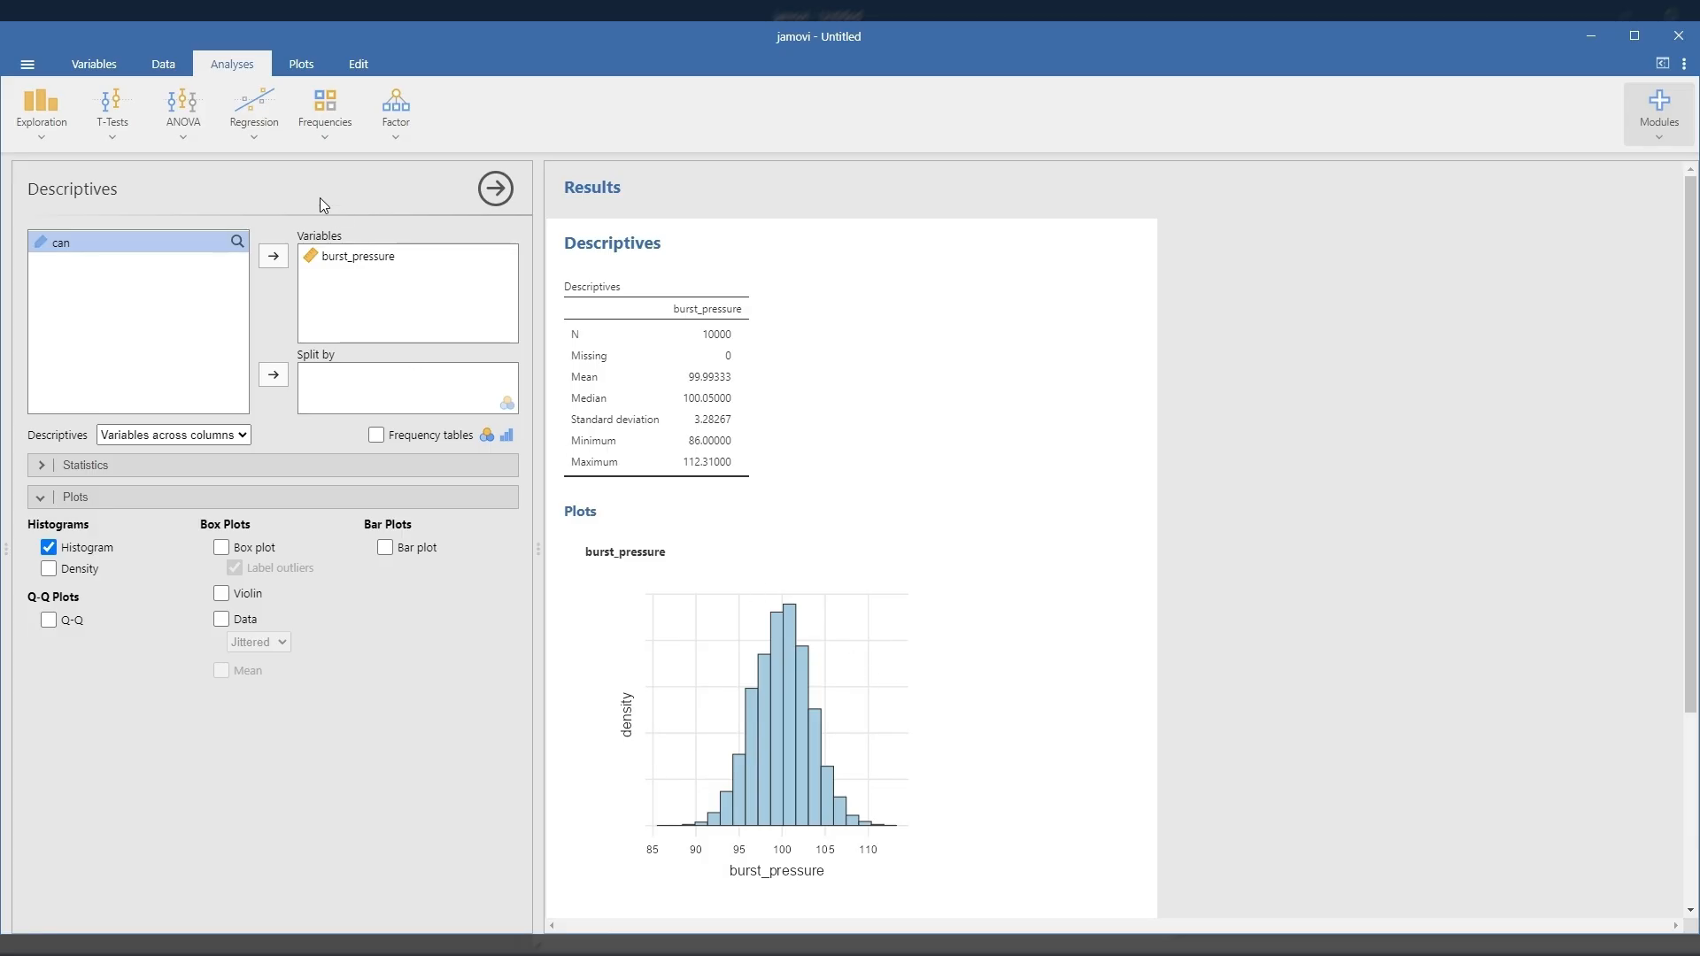
Step: Add a row filter to the data and insert the UNIF simulation function as its formula
left_click(165, 66)
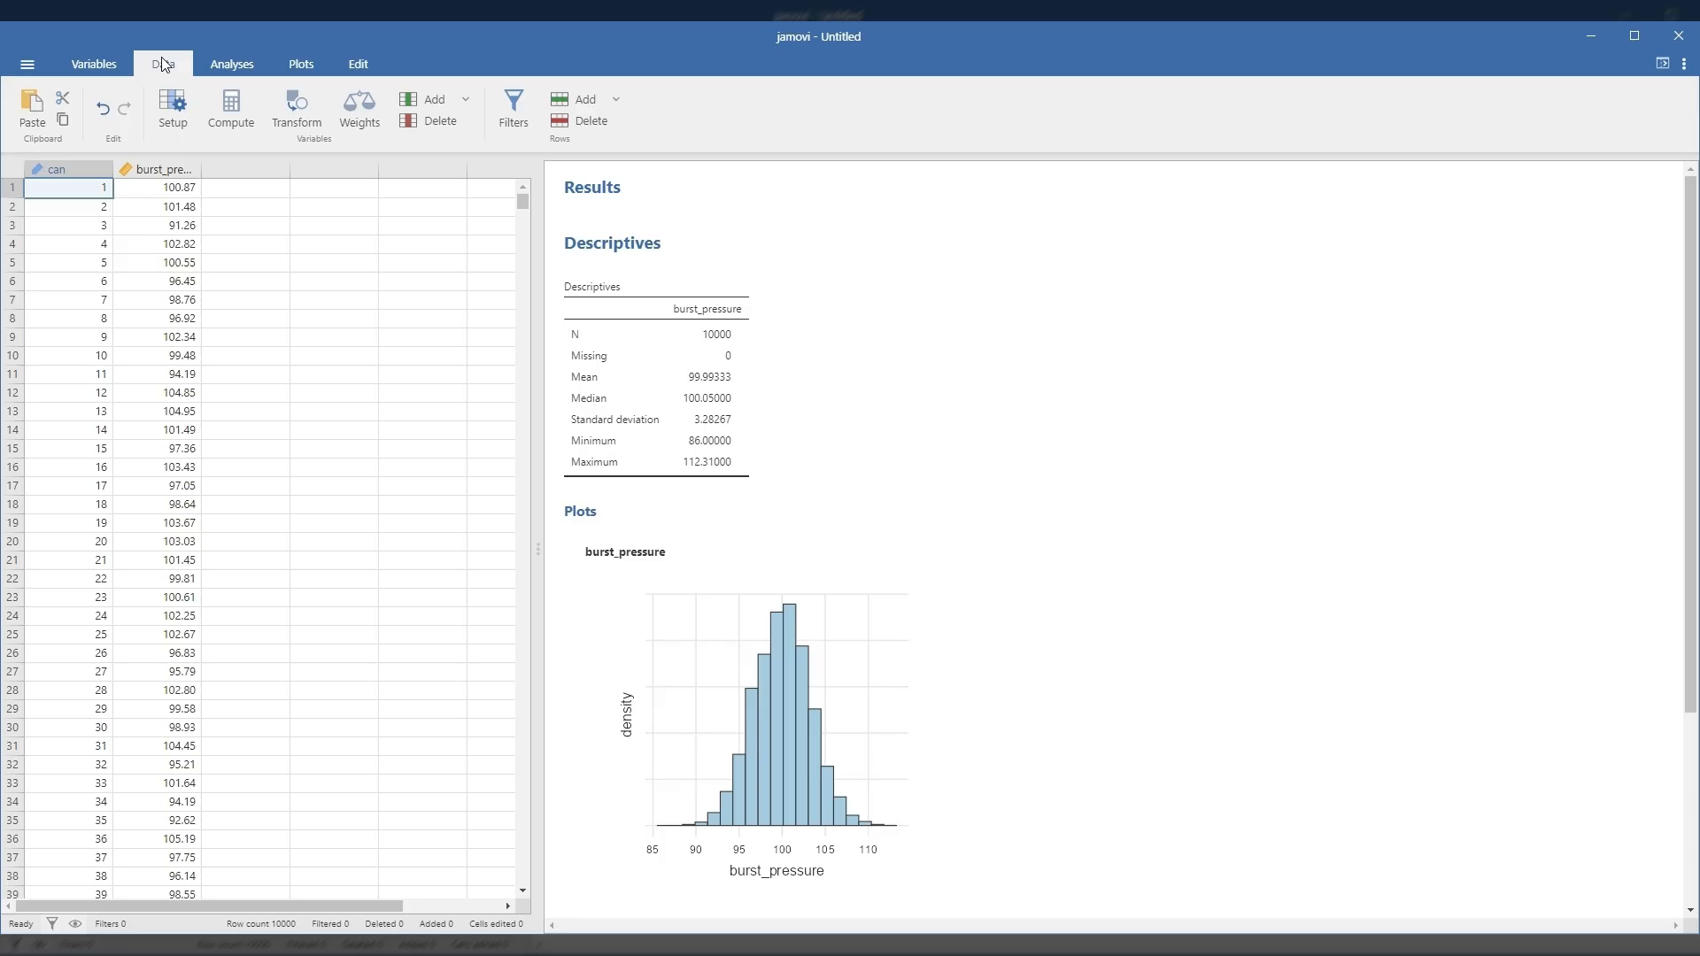
left_click(513, 101)
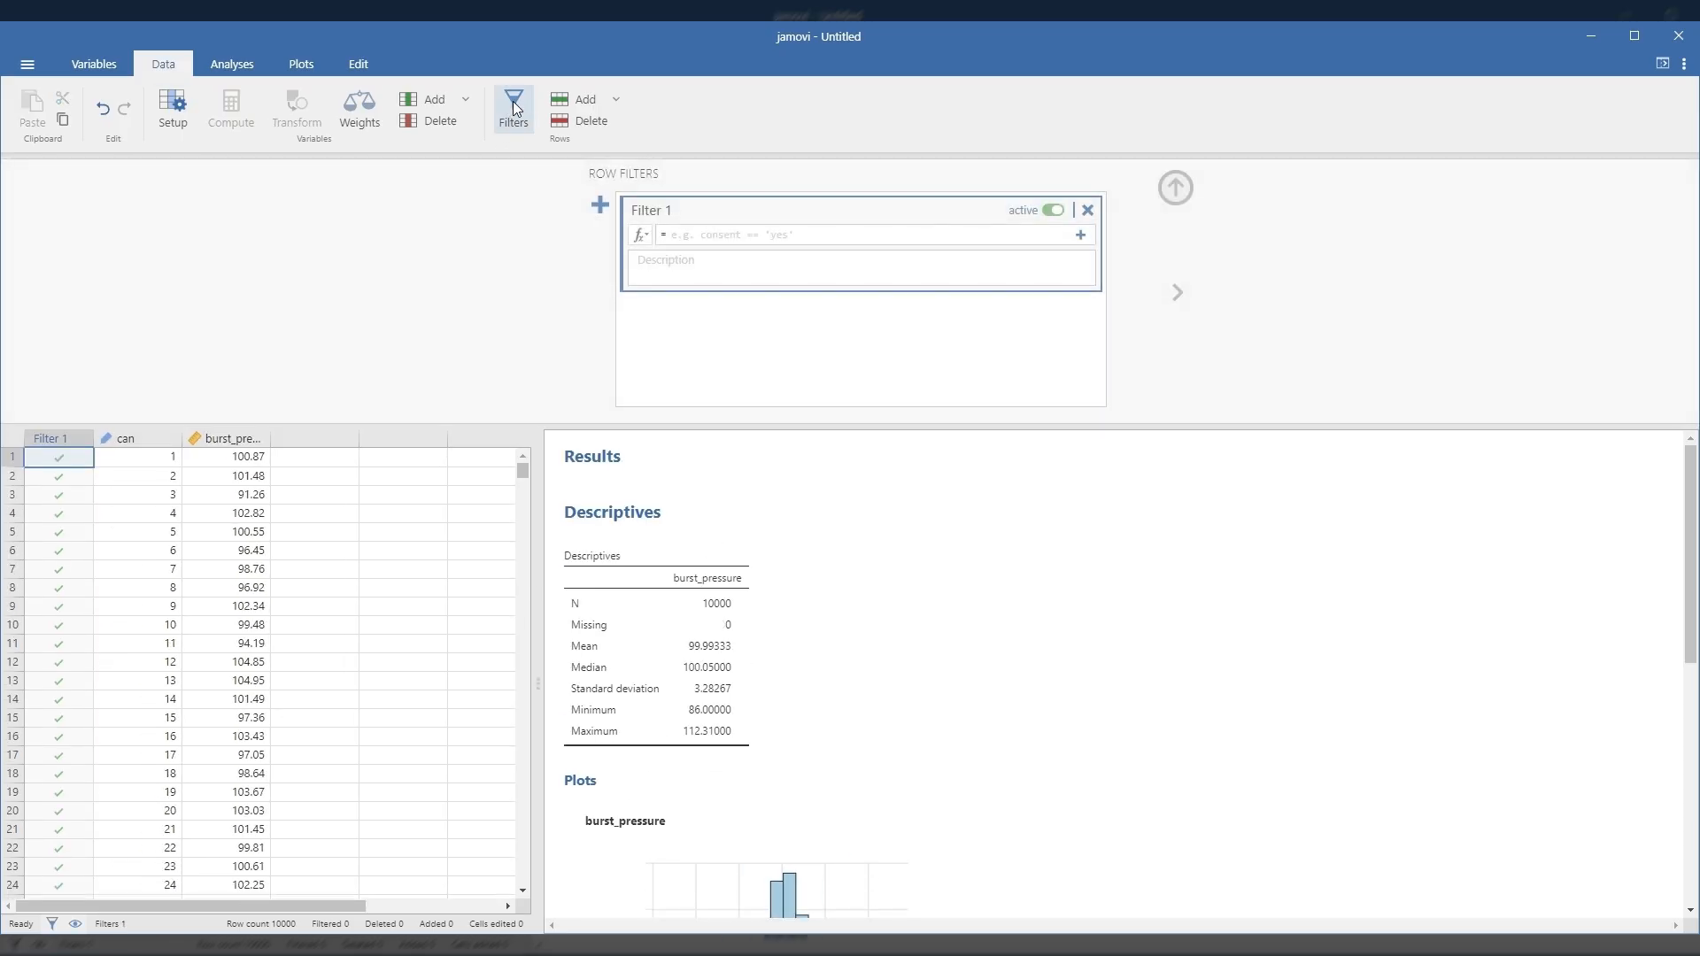
left_click(644, 239)
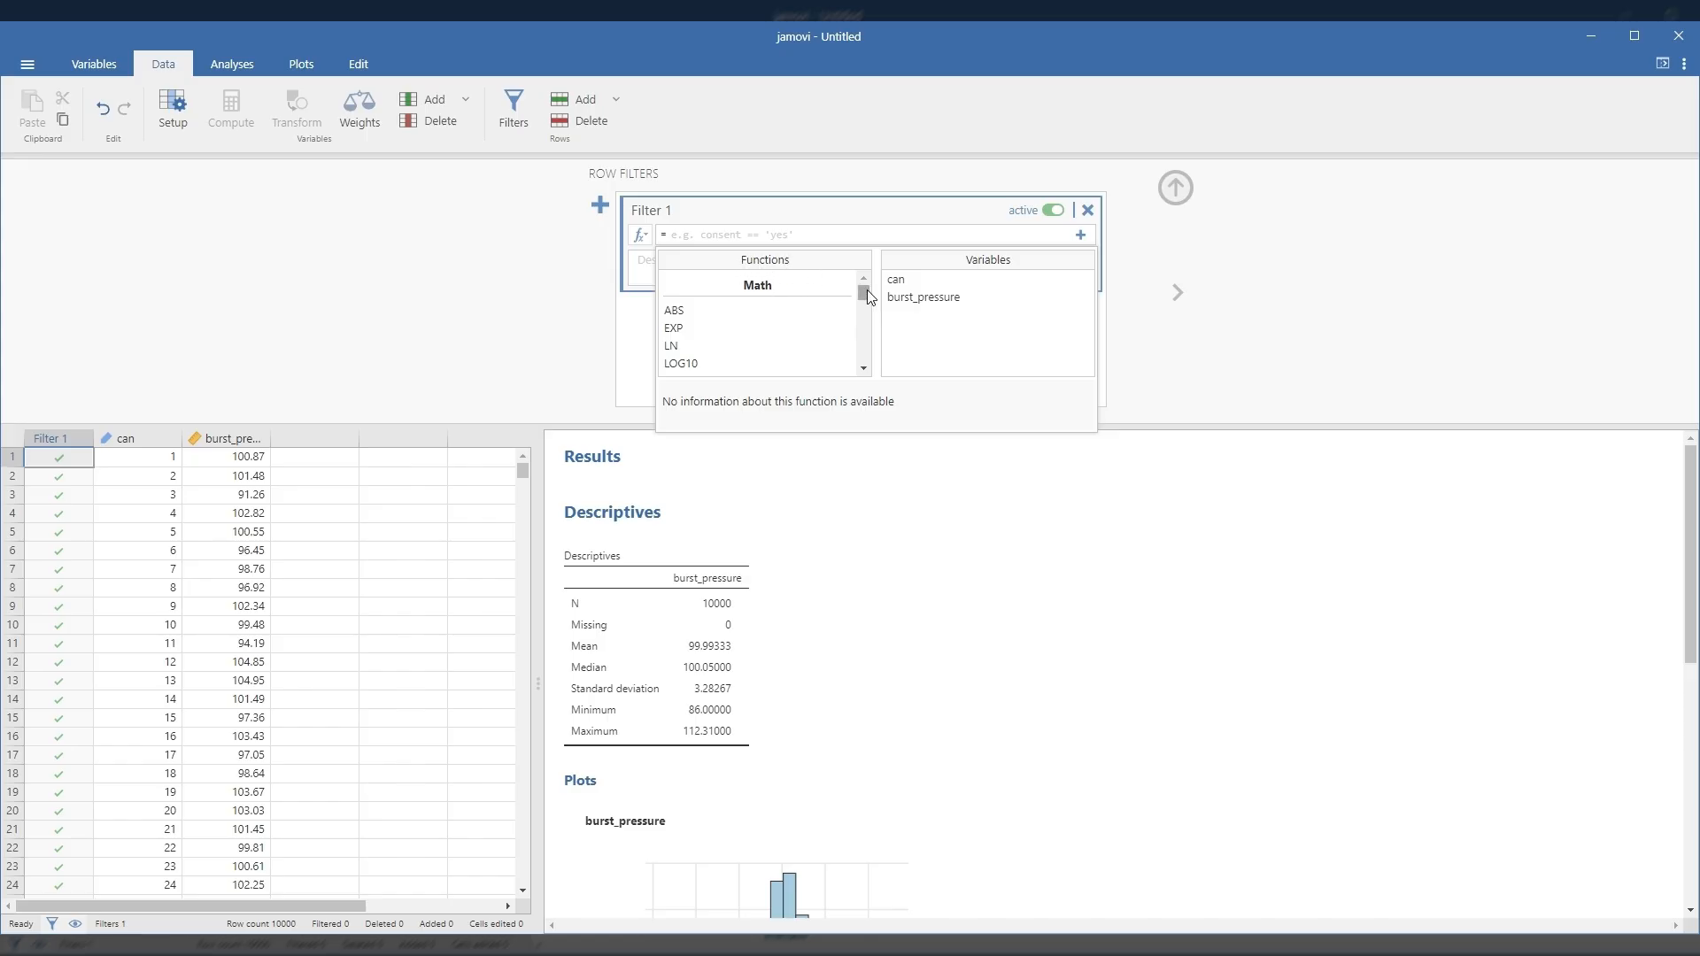
left_click_drag(866, 297, 868, 371)
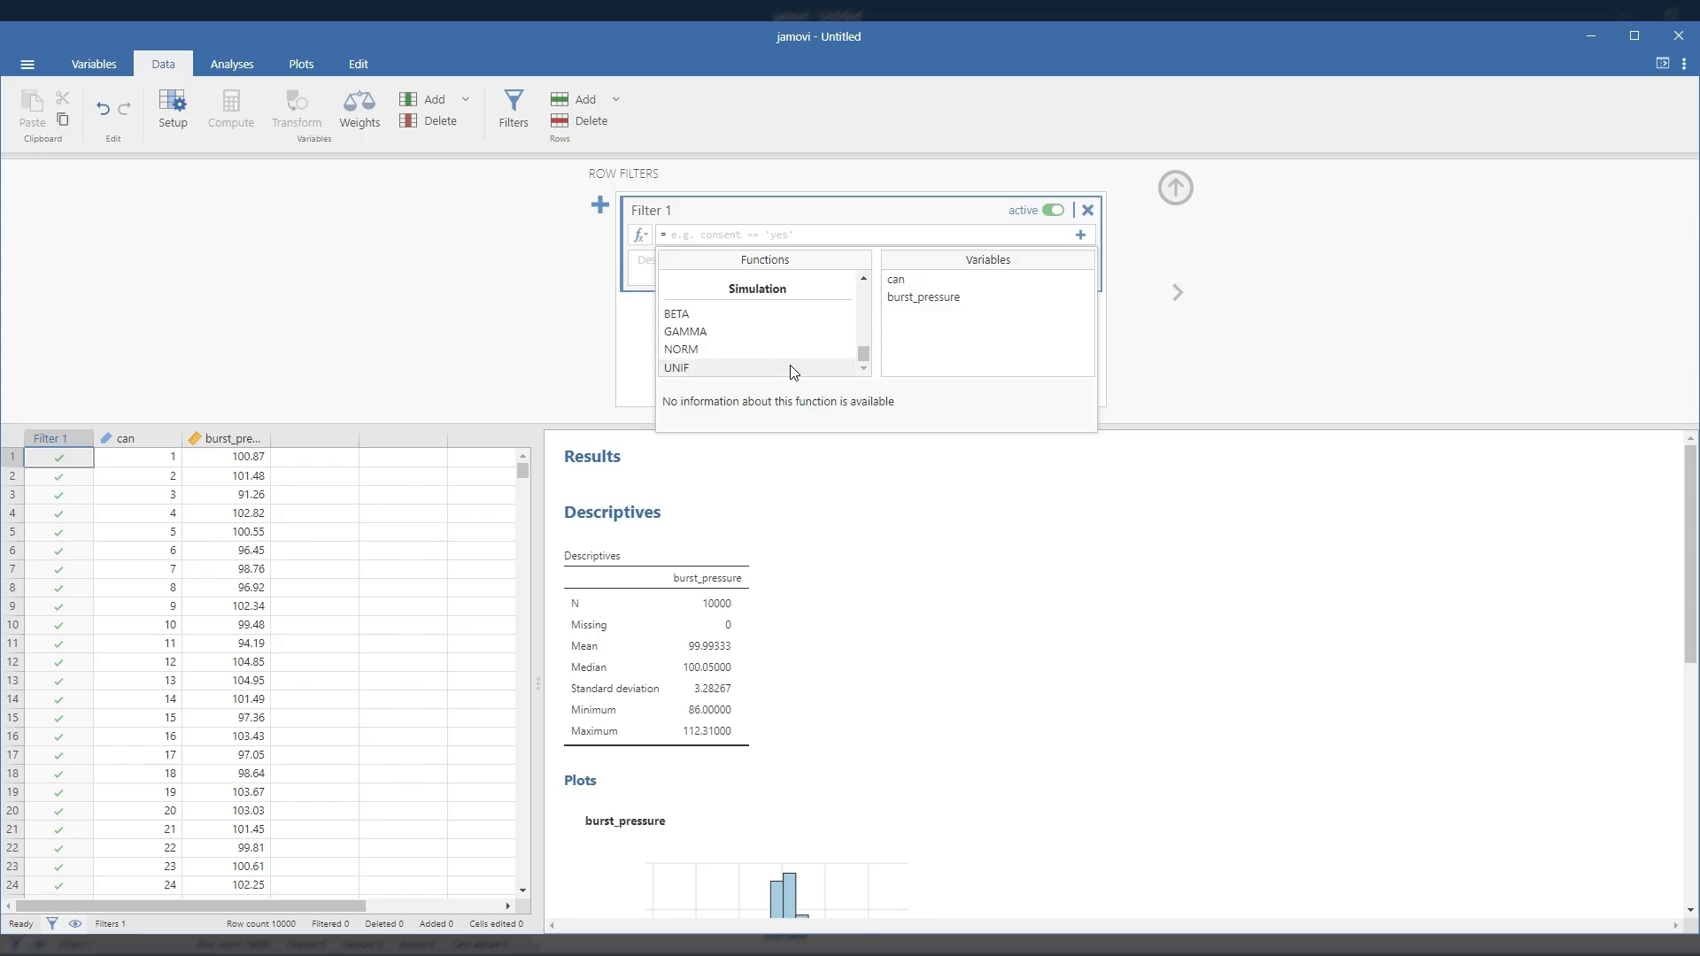
double_click(675, 368)
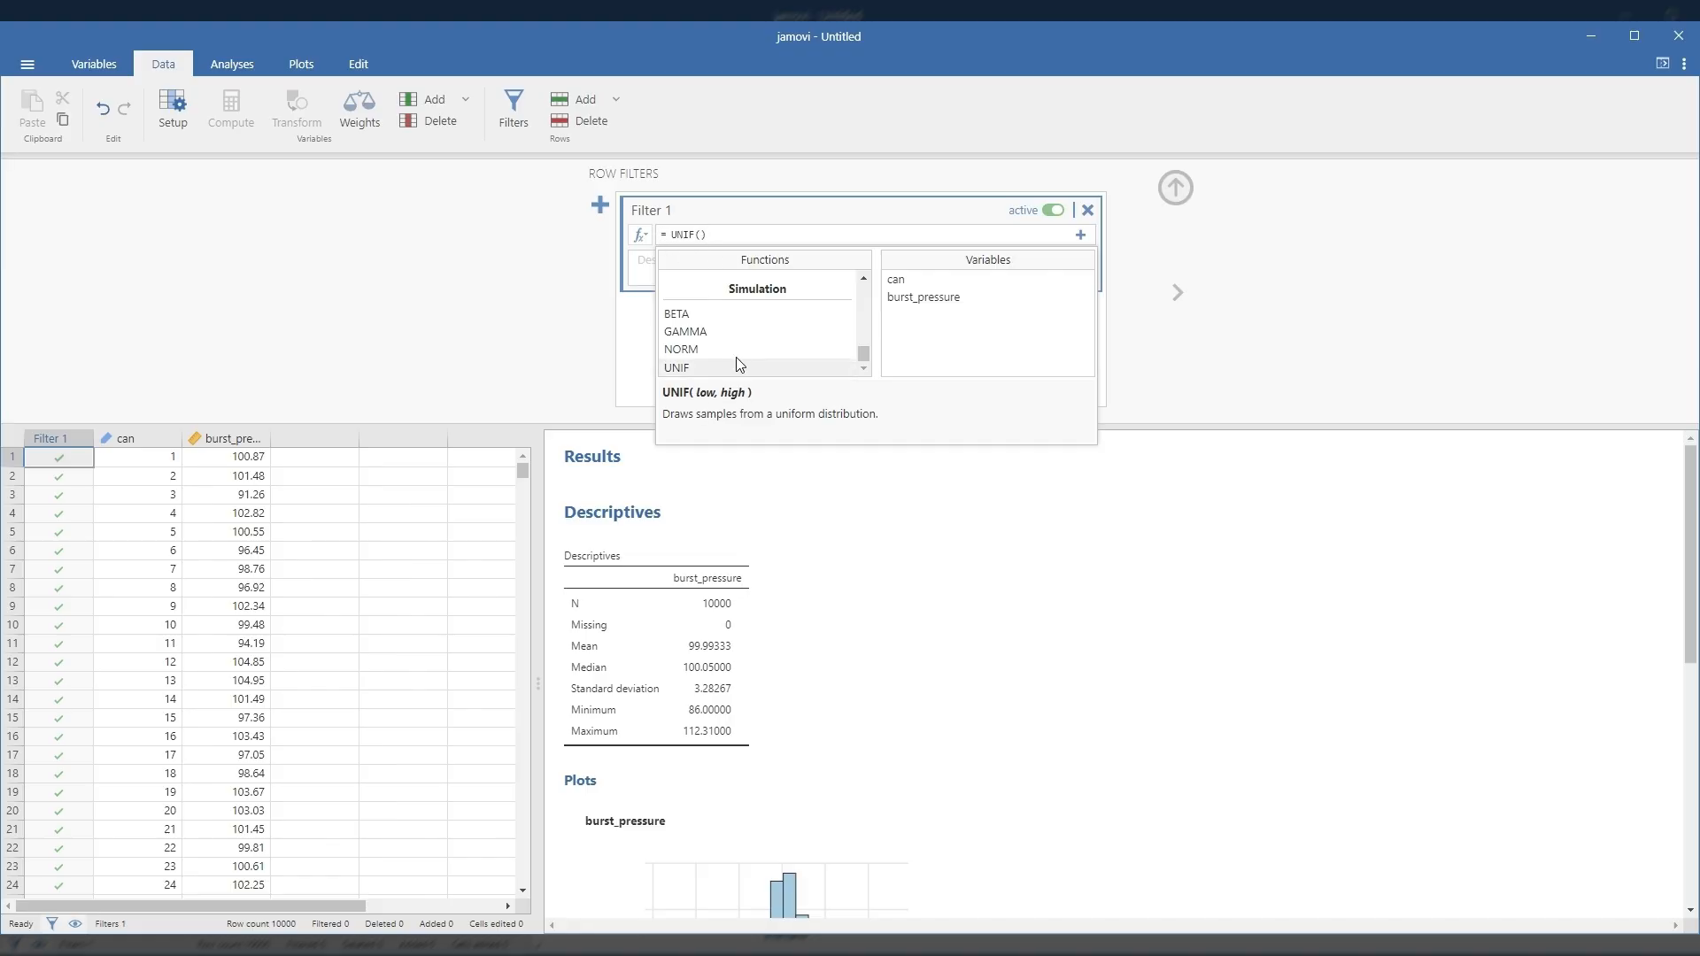
Step: Enter 1 and 1000 as the bounds of the filter's UNIF function and apply the filter
left_click(702, 236)
type("1")
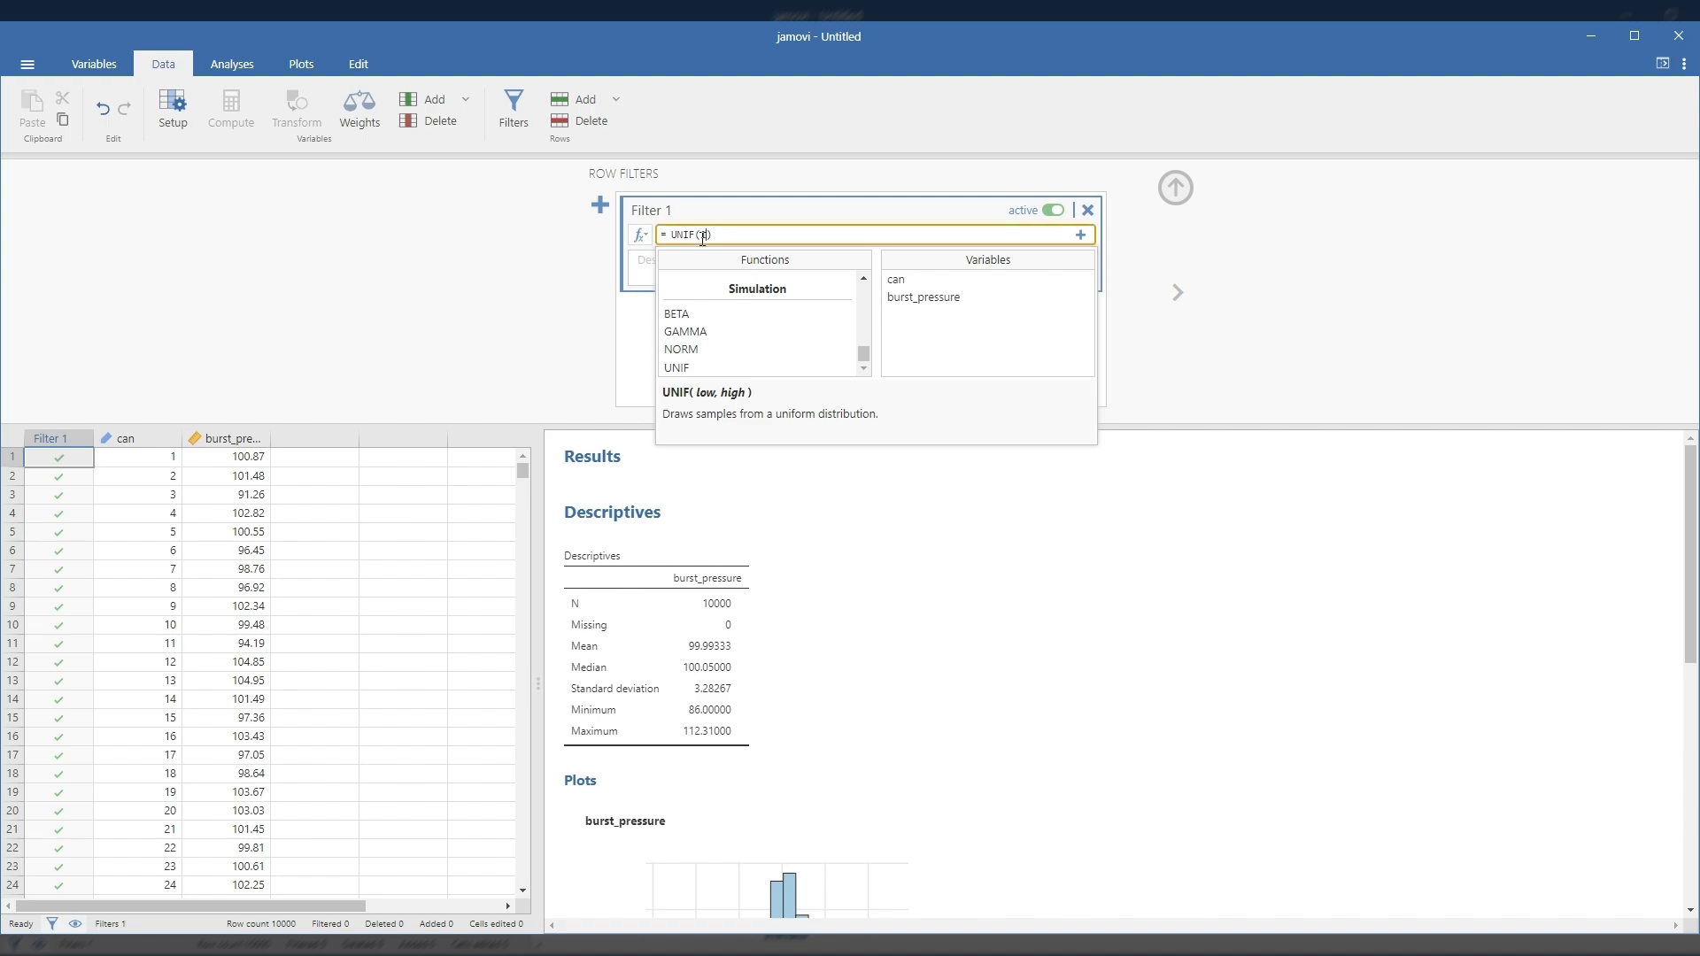
type(",")
type("1000")
key("Return")
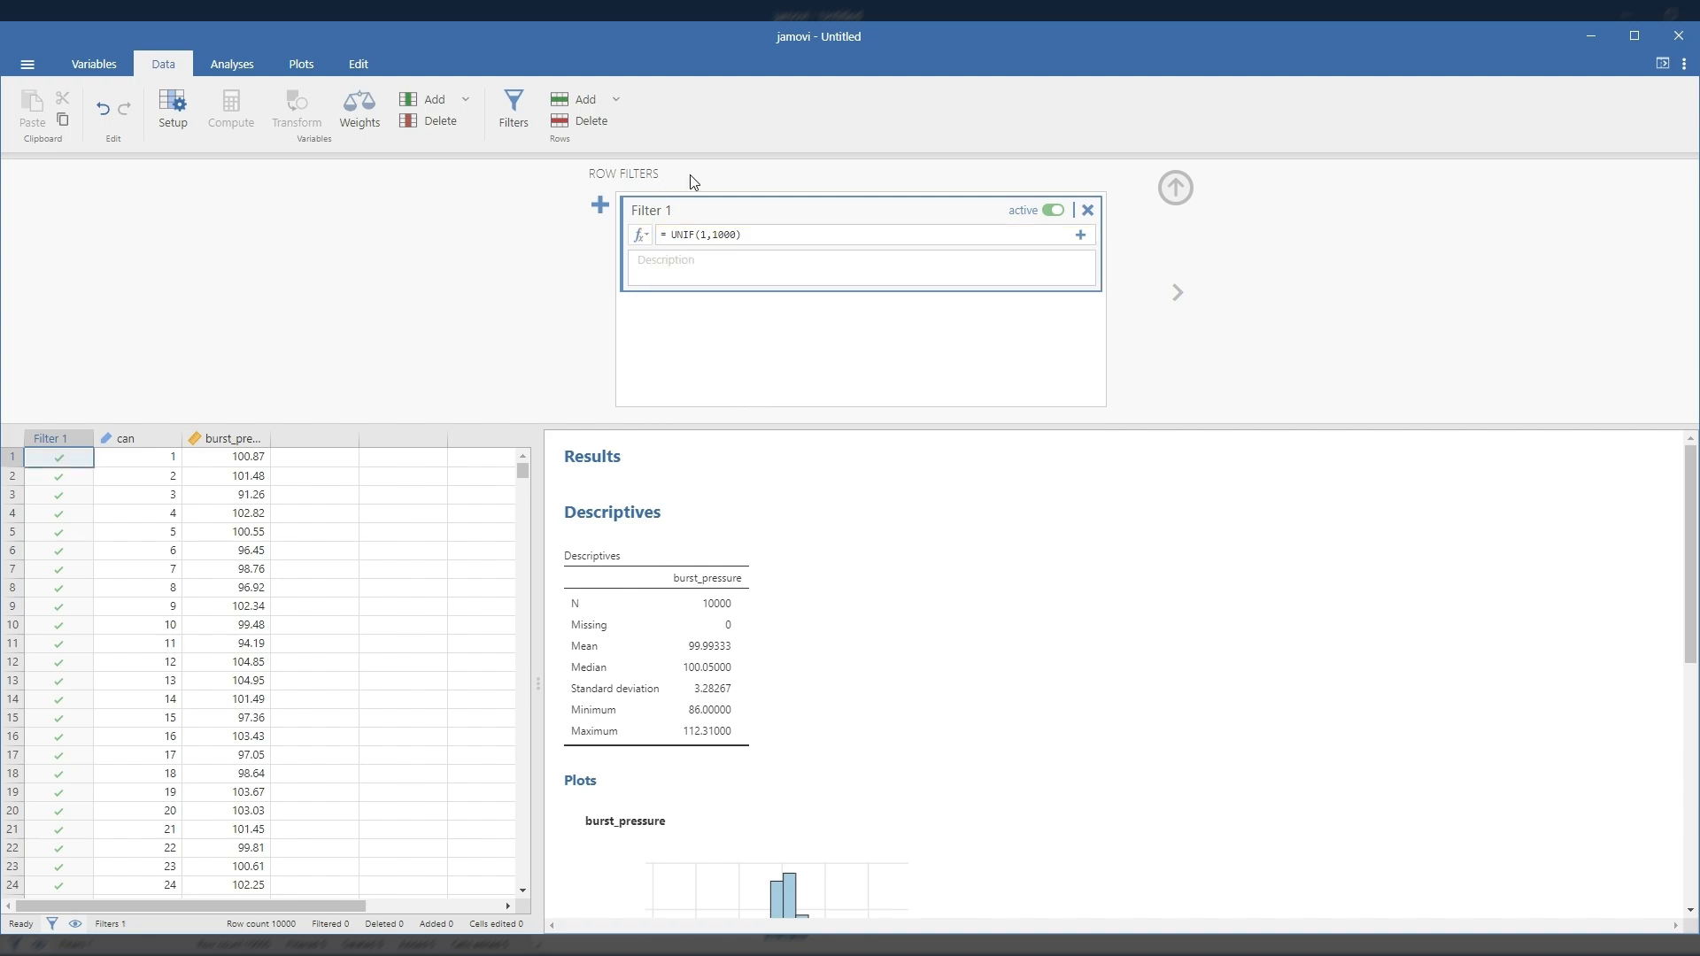
left_click(749, 233)
key("Return")
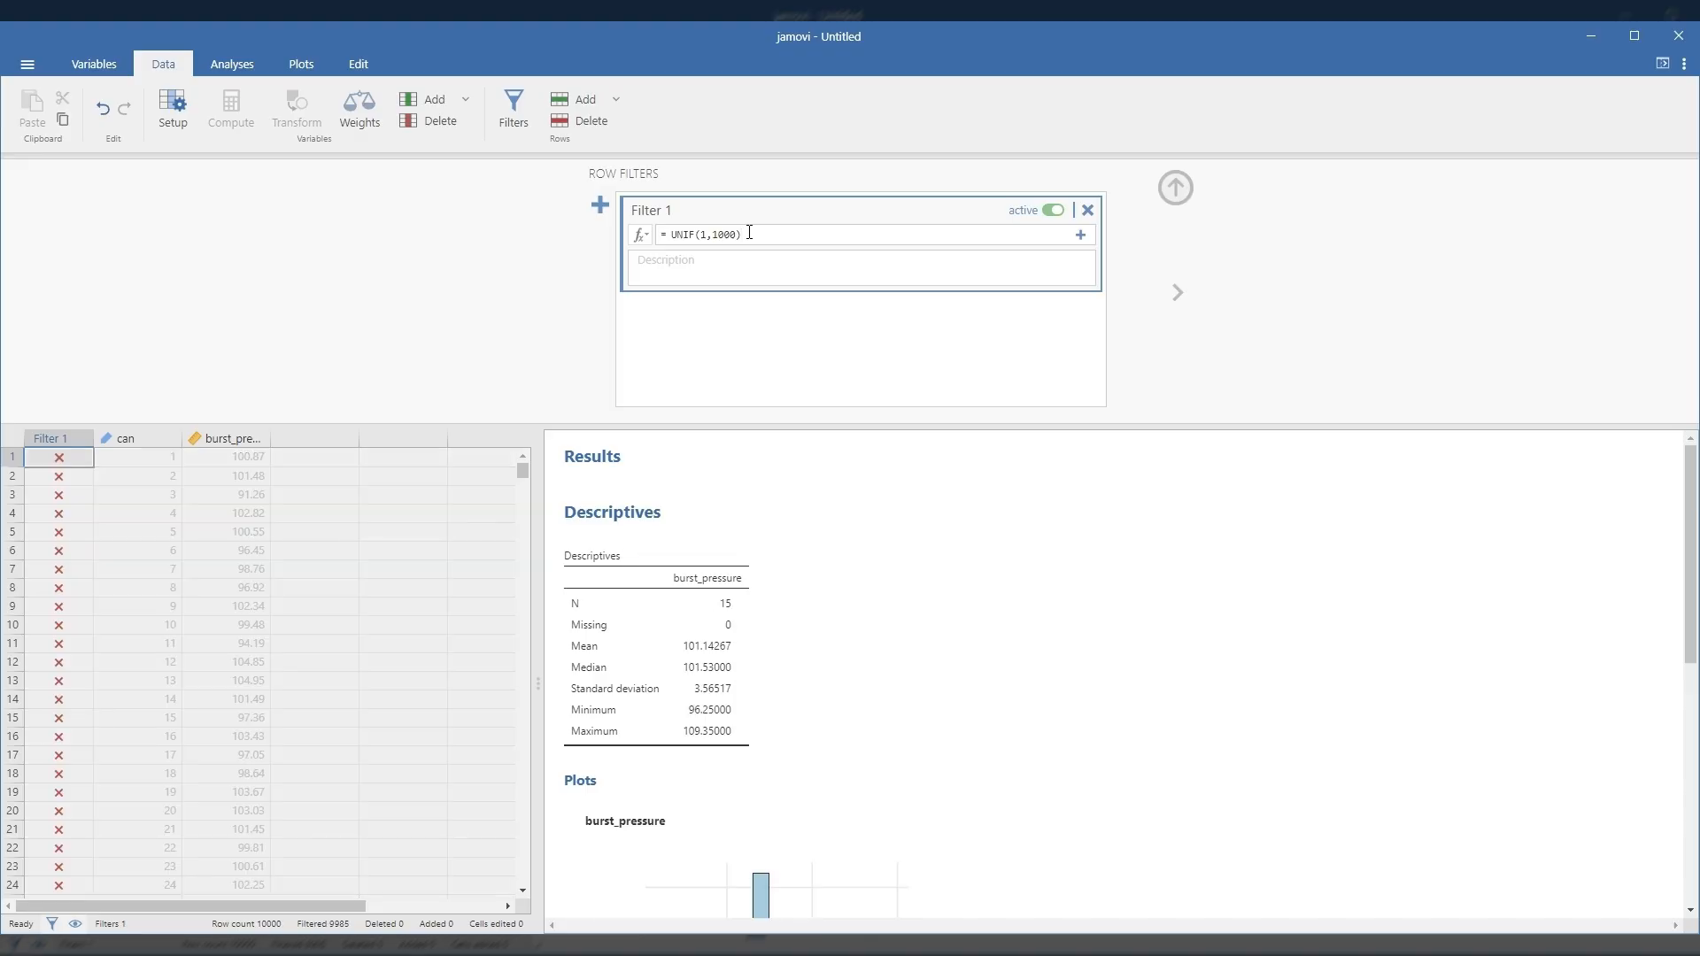
Step: Change the upper bound of the filter's UNIF function to 999 and apply it
left_click(751, 235)
scroll(726, 611, "down", 3)
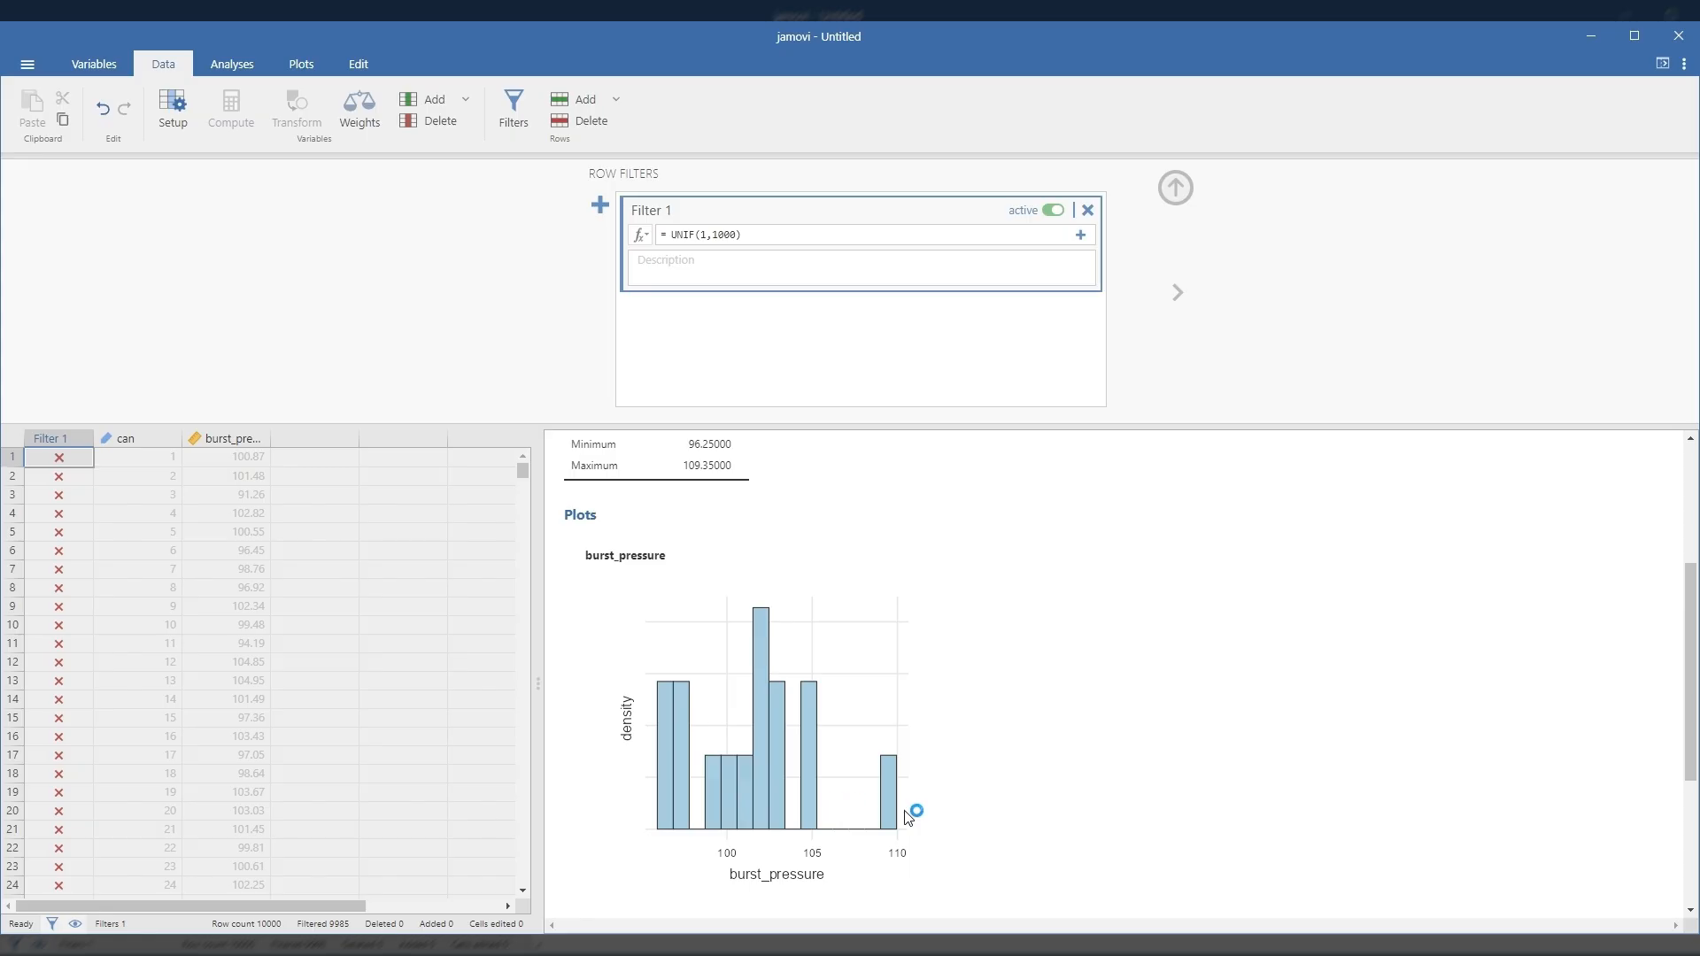
scroll(769, 763, "up", 3)
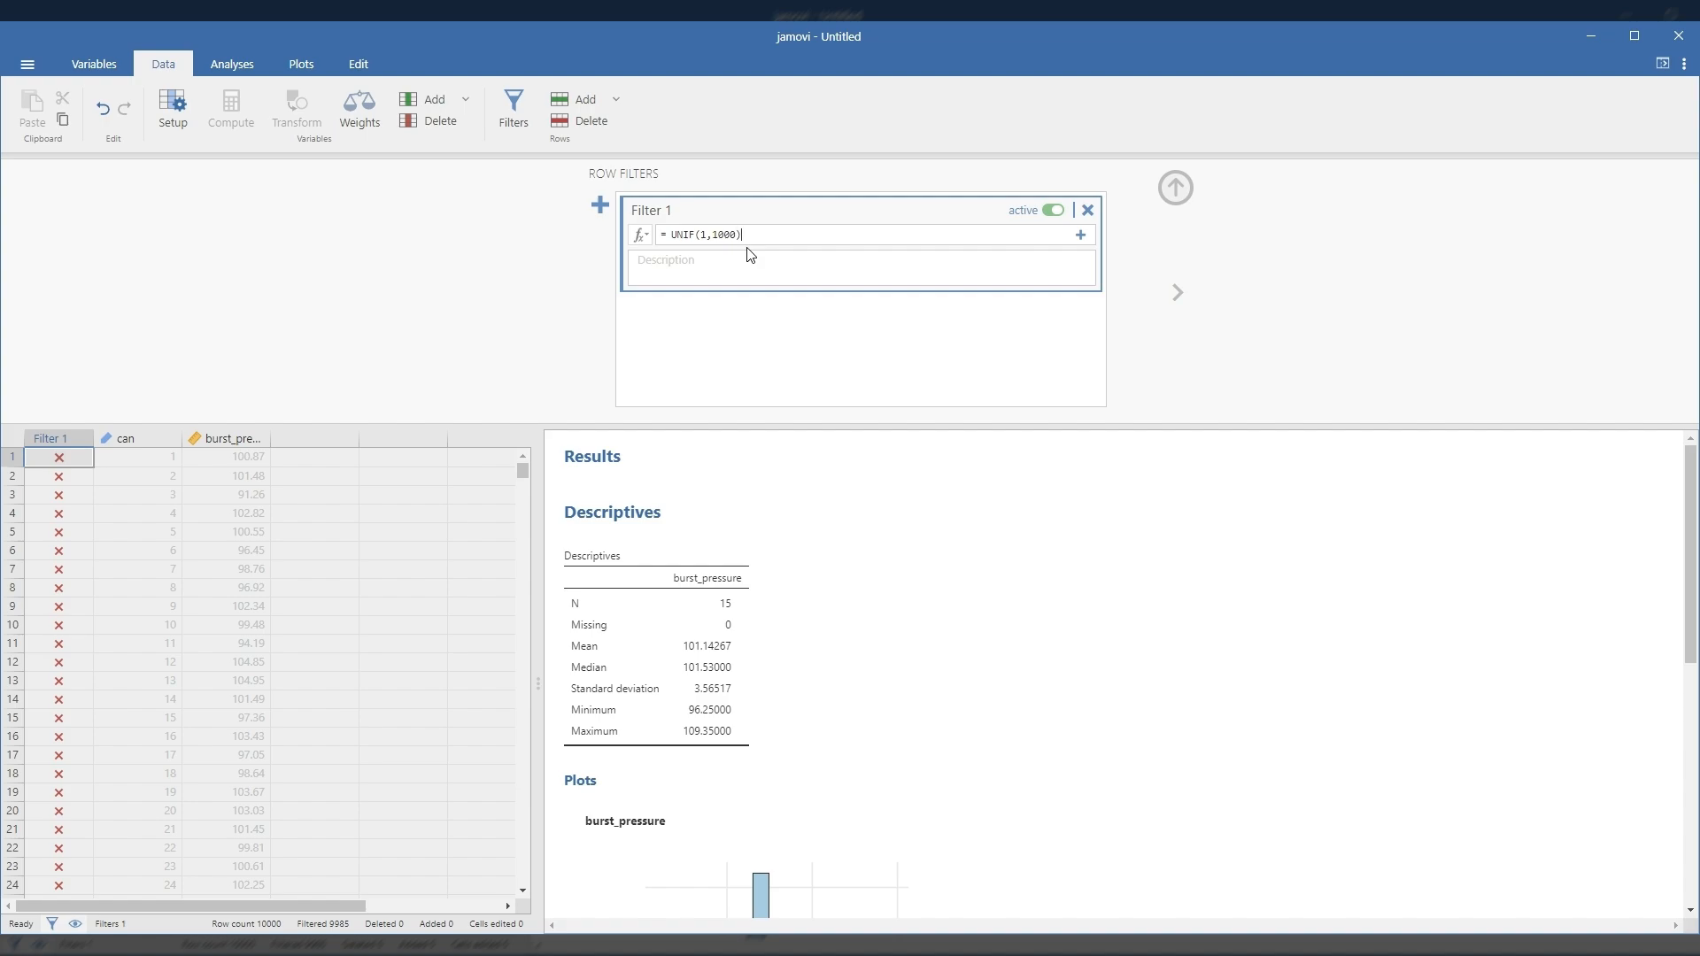
key("BackSpace")
key("BackSpace")
key("BackSpace")
key("BackSpace")
key("BackSpace")
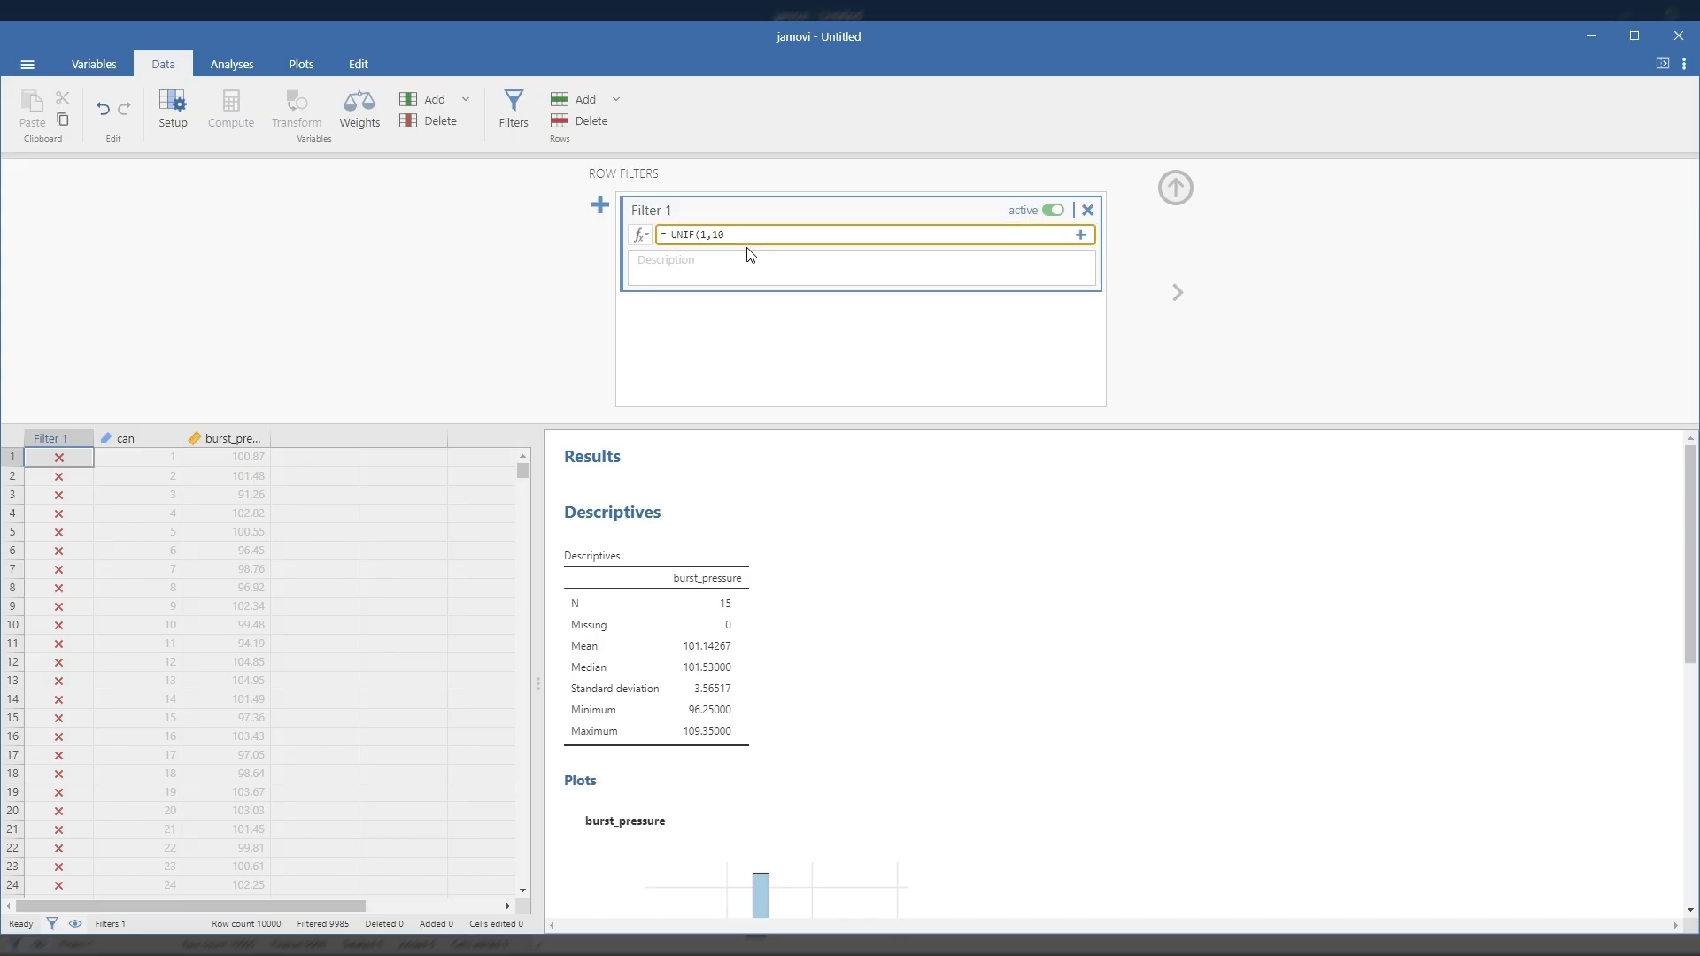
type("999")
key("Return")
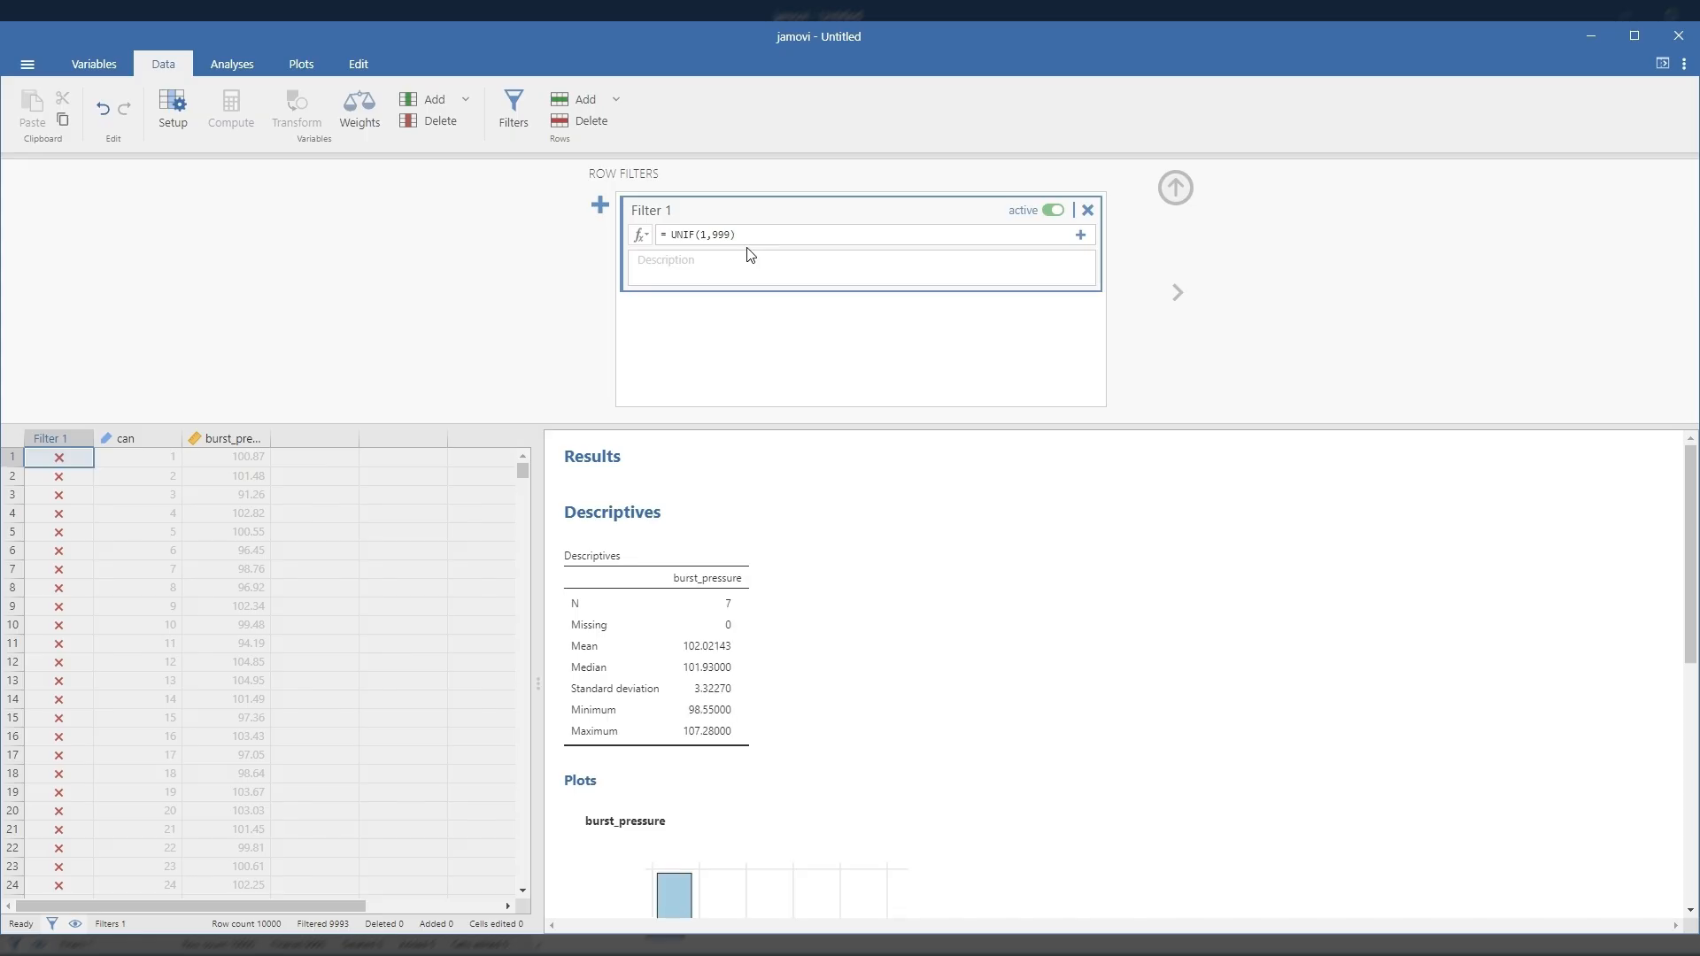
Step: Set the upper bound of the filter's UNIF function to 1200 and apply it
left_click(740, 235)
key("BackSpace")
key("BackSpace")
key("BackSpace")
key("BackSpace")
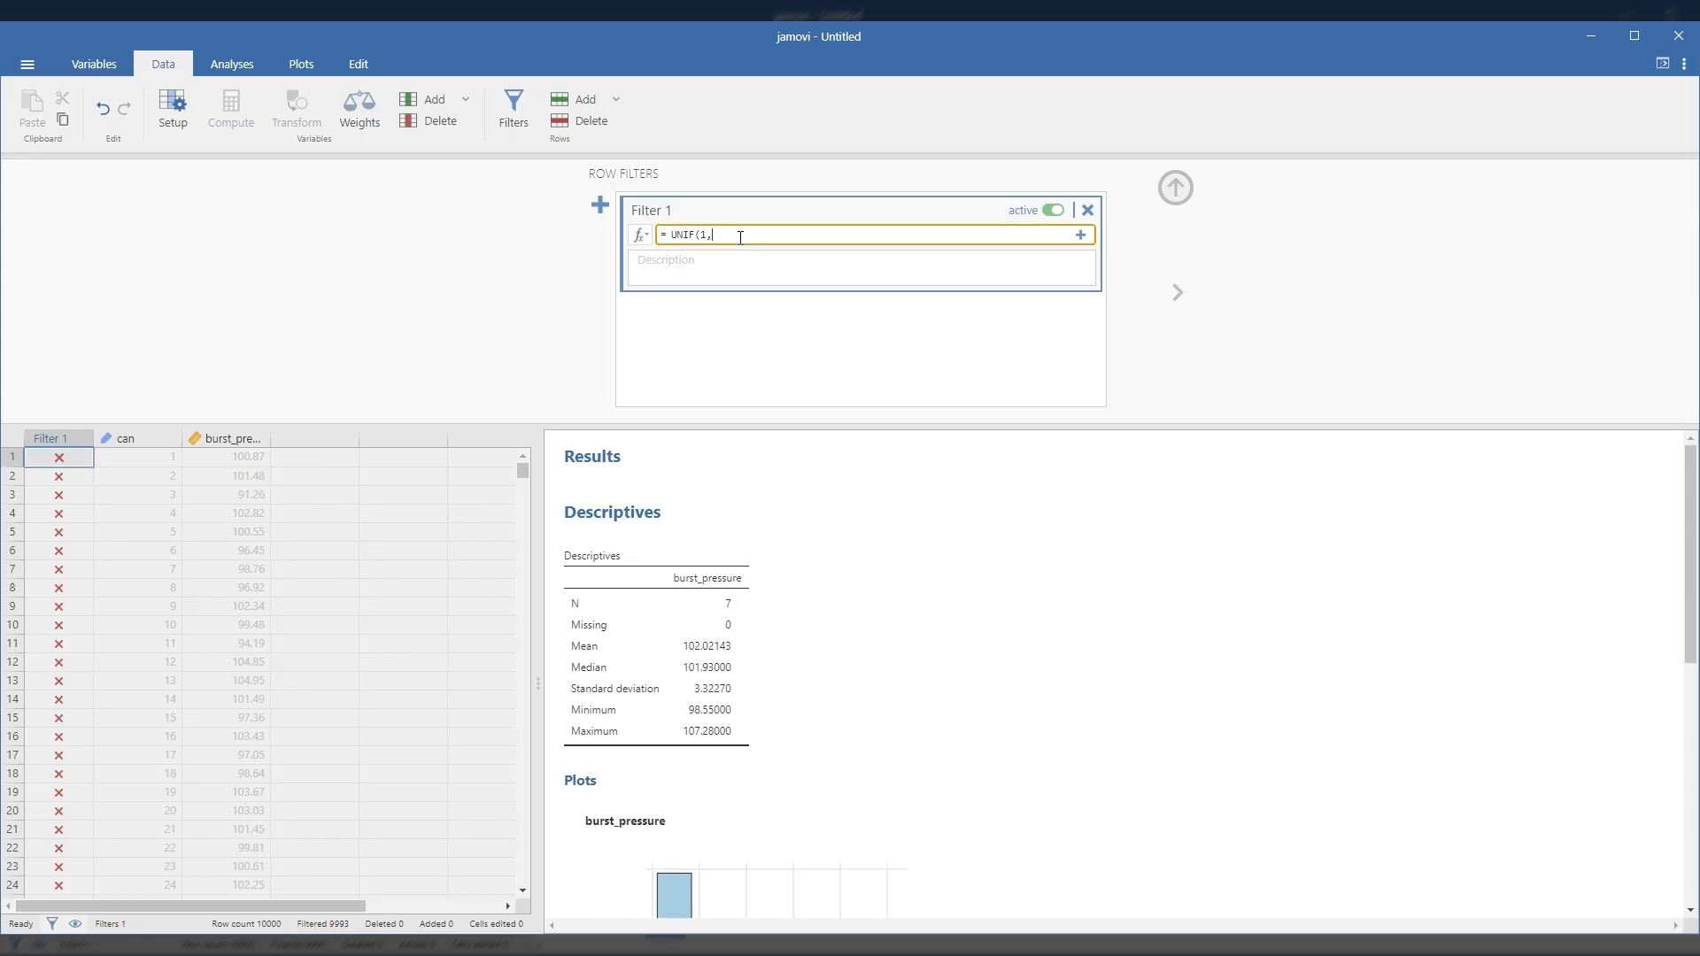
type("1200")
key("Return")
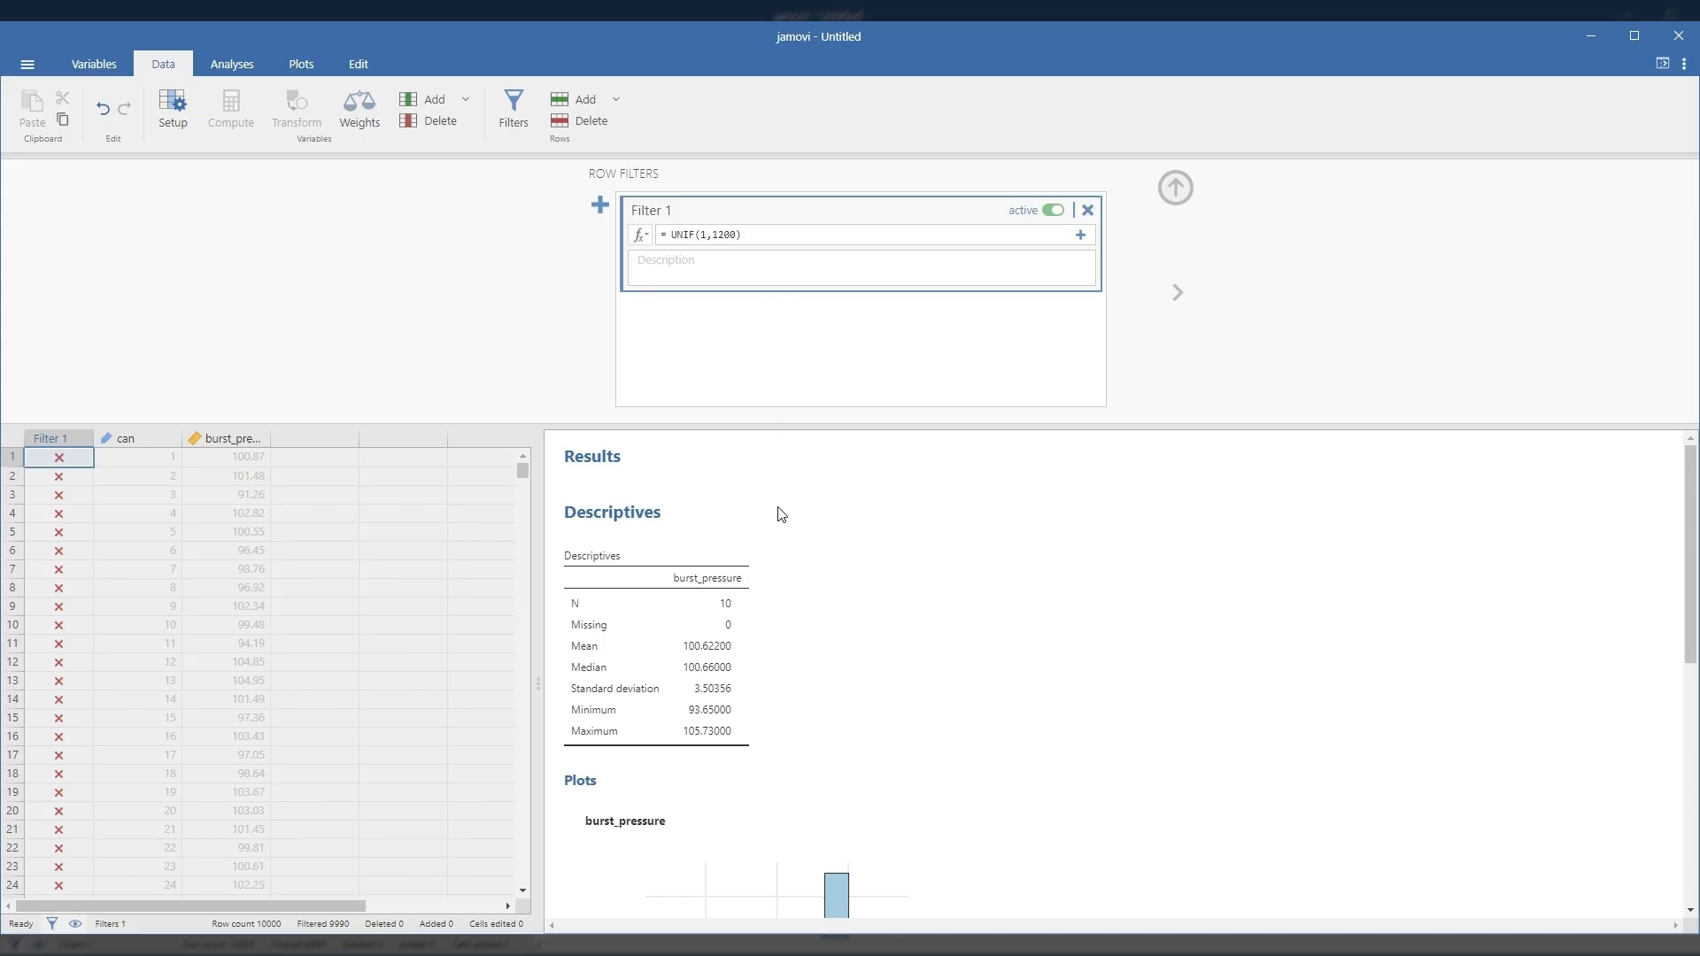
Step: Examine the descriptives table and histogram of burst_pressure for the filtered sample
scroll(779, 514, "down", 1)
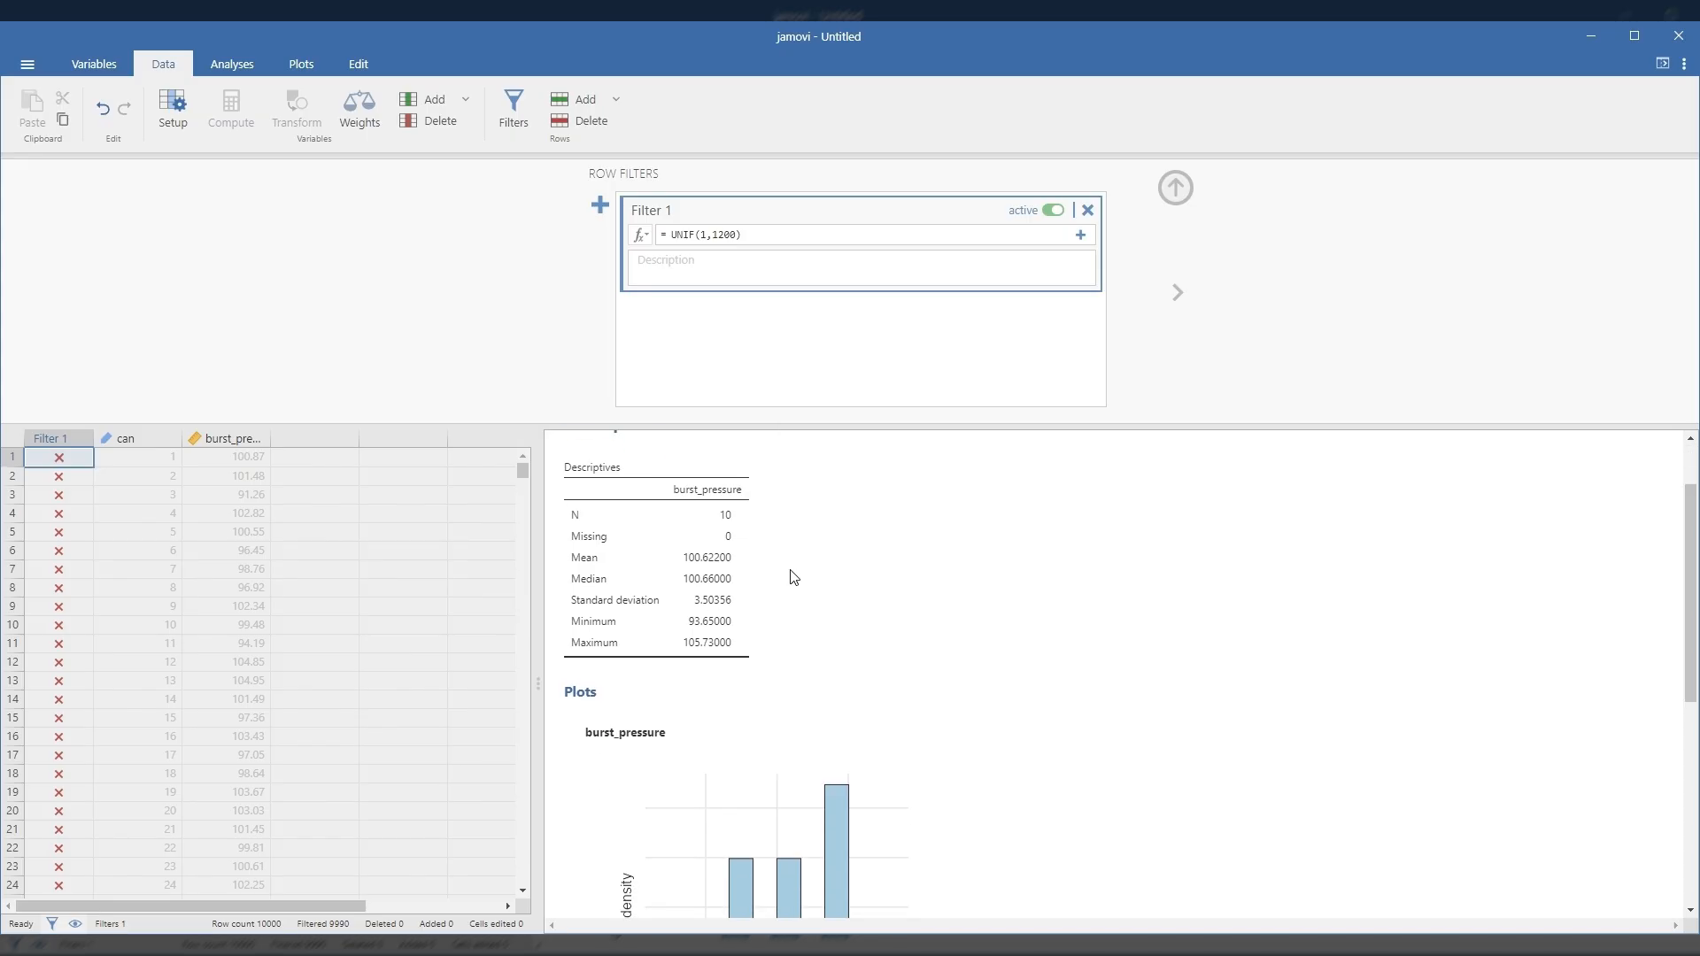
scroll(719, 580, "down", 3)
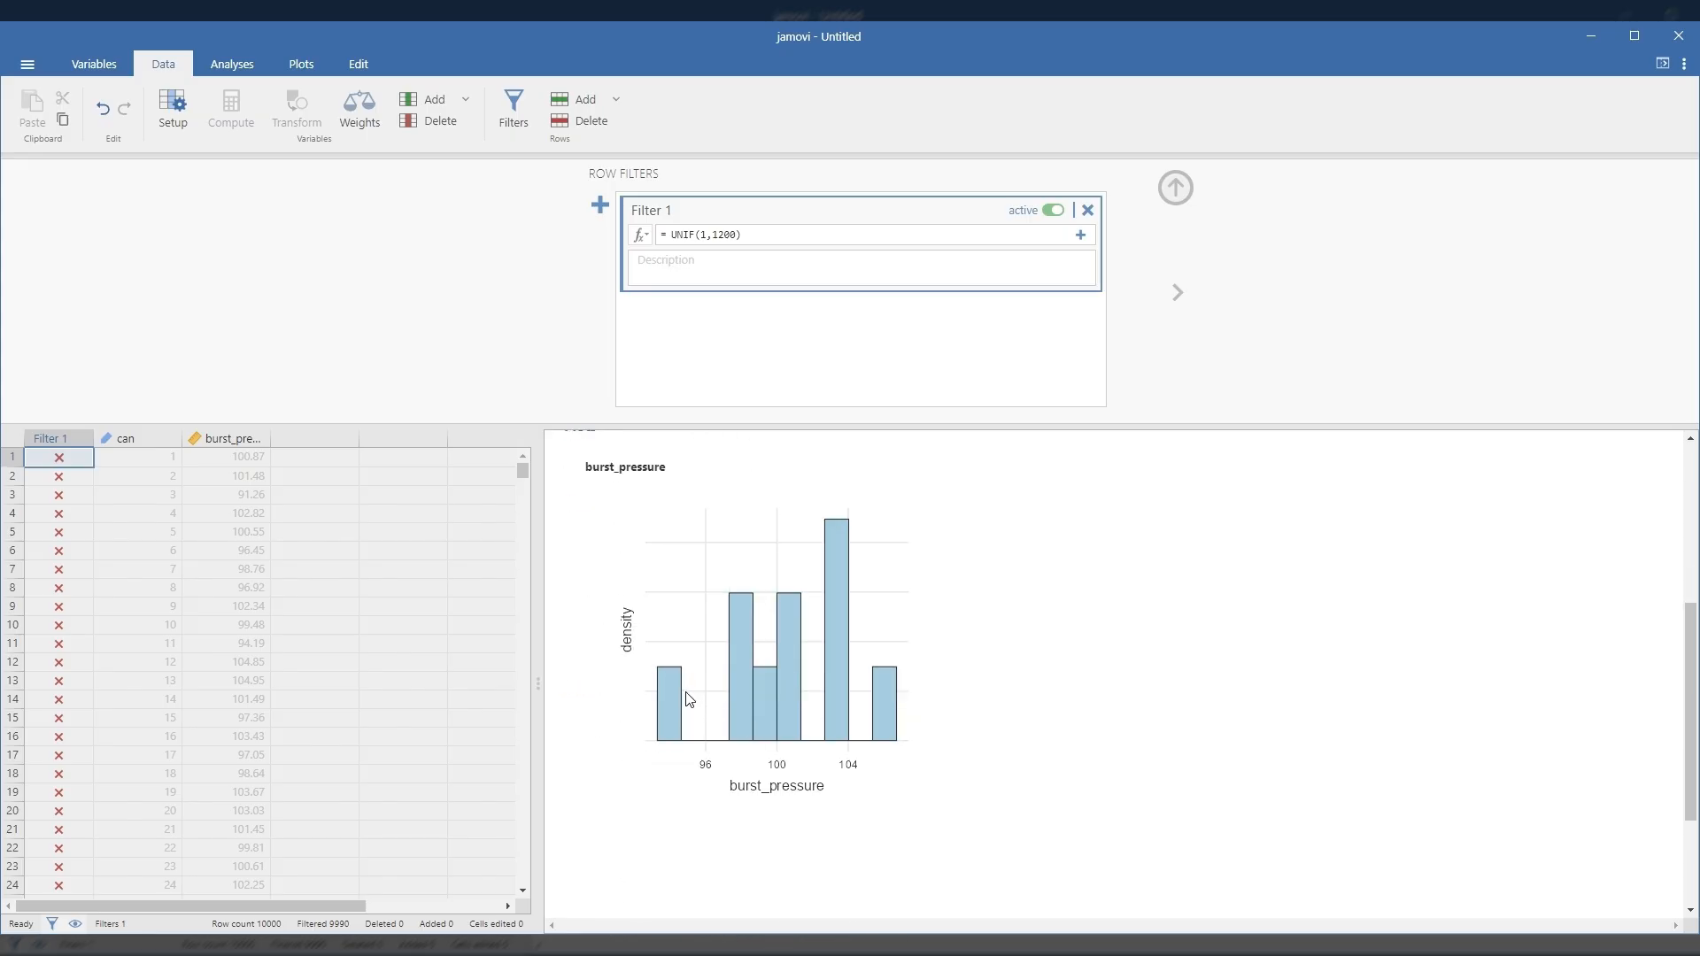
left_click(666, 677)
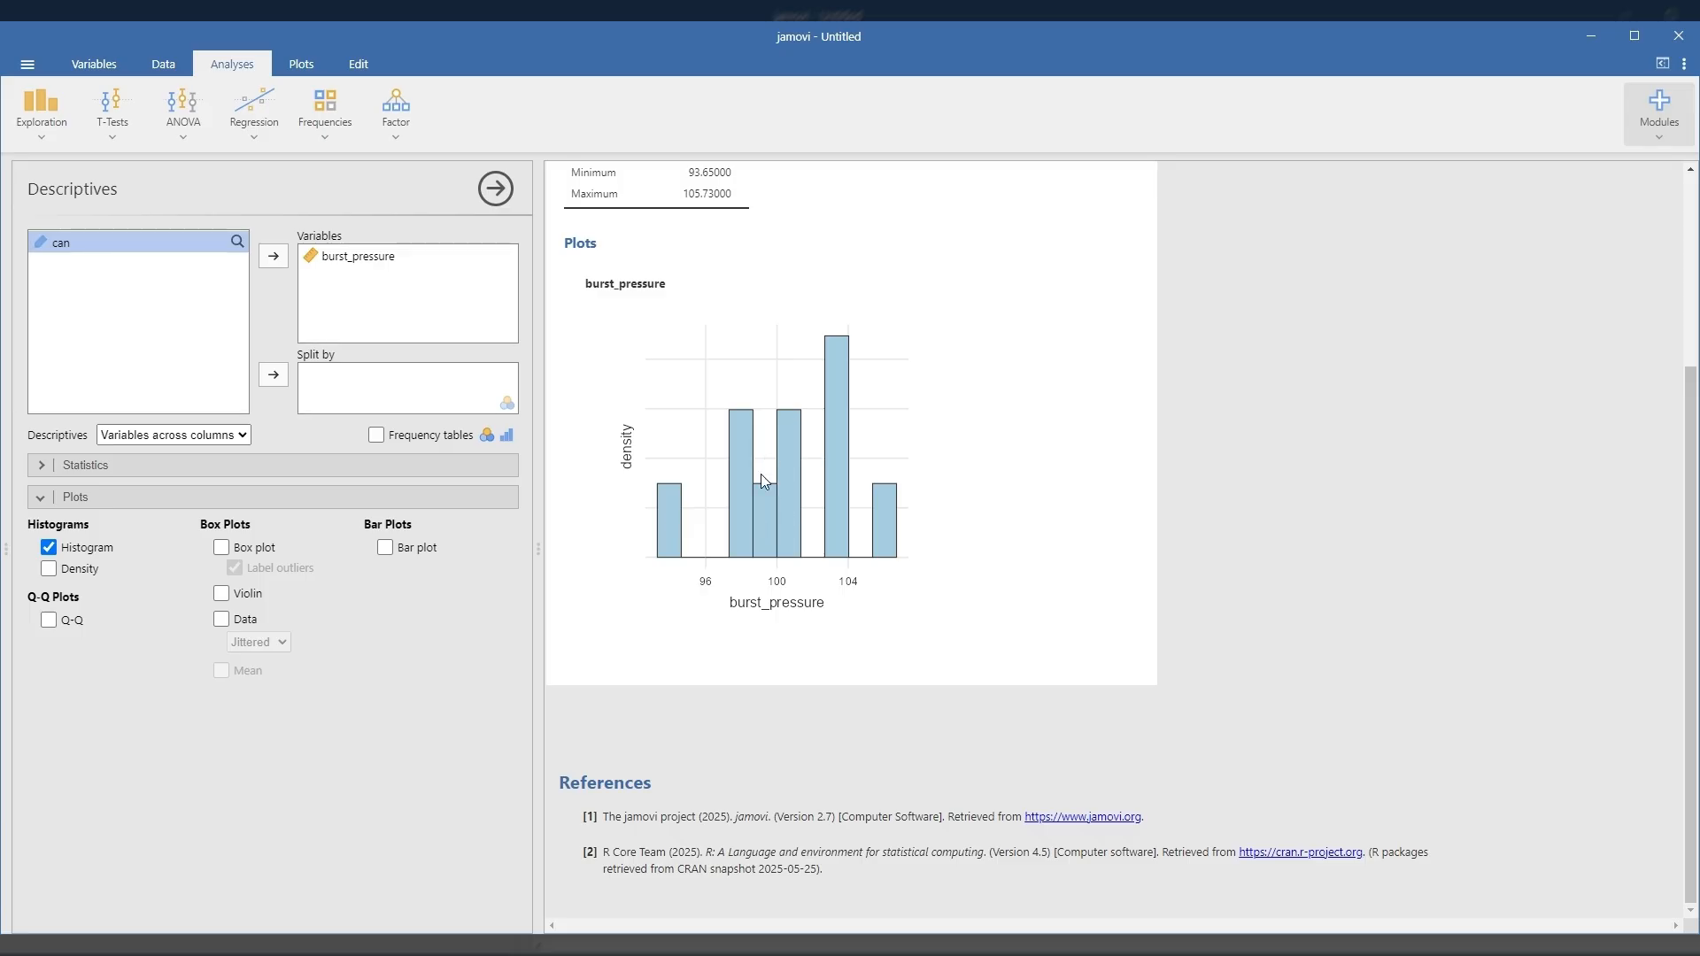
scroll(762, 474, "up", 2)
scroll(761, 496, "up", 1)
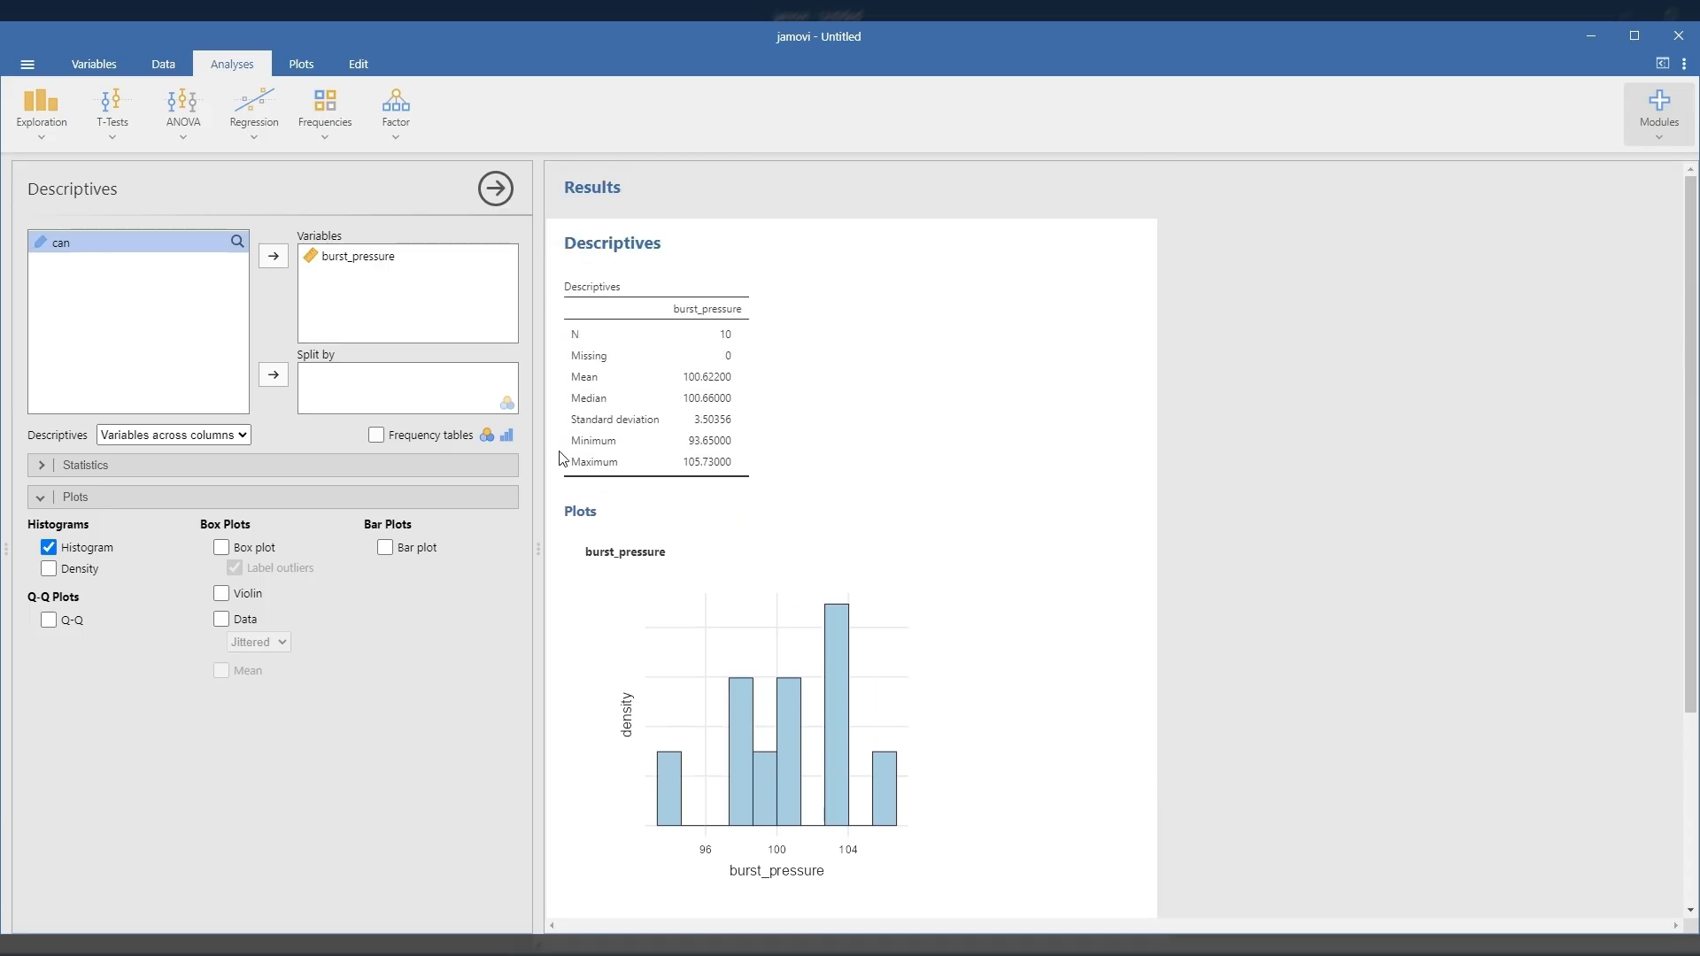
Step: Change the measure type of the burst_pressure variable to Ordinal
left_click(166, 64)
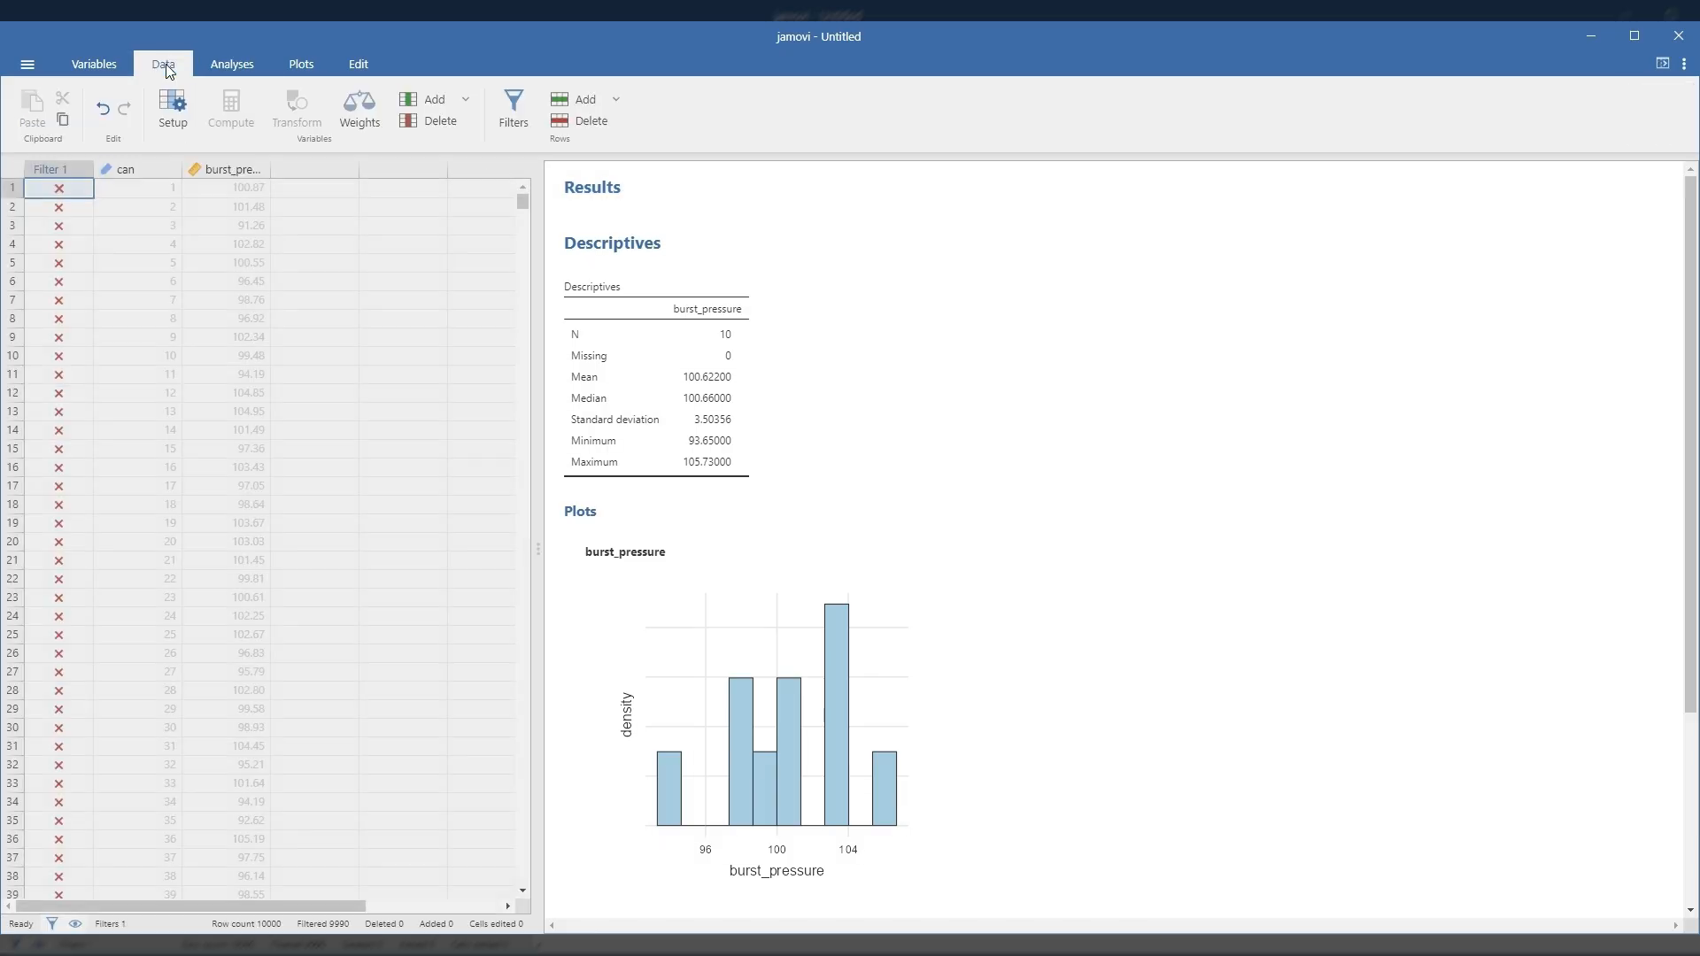
left_click(225, 169)
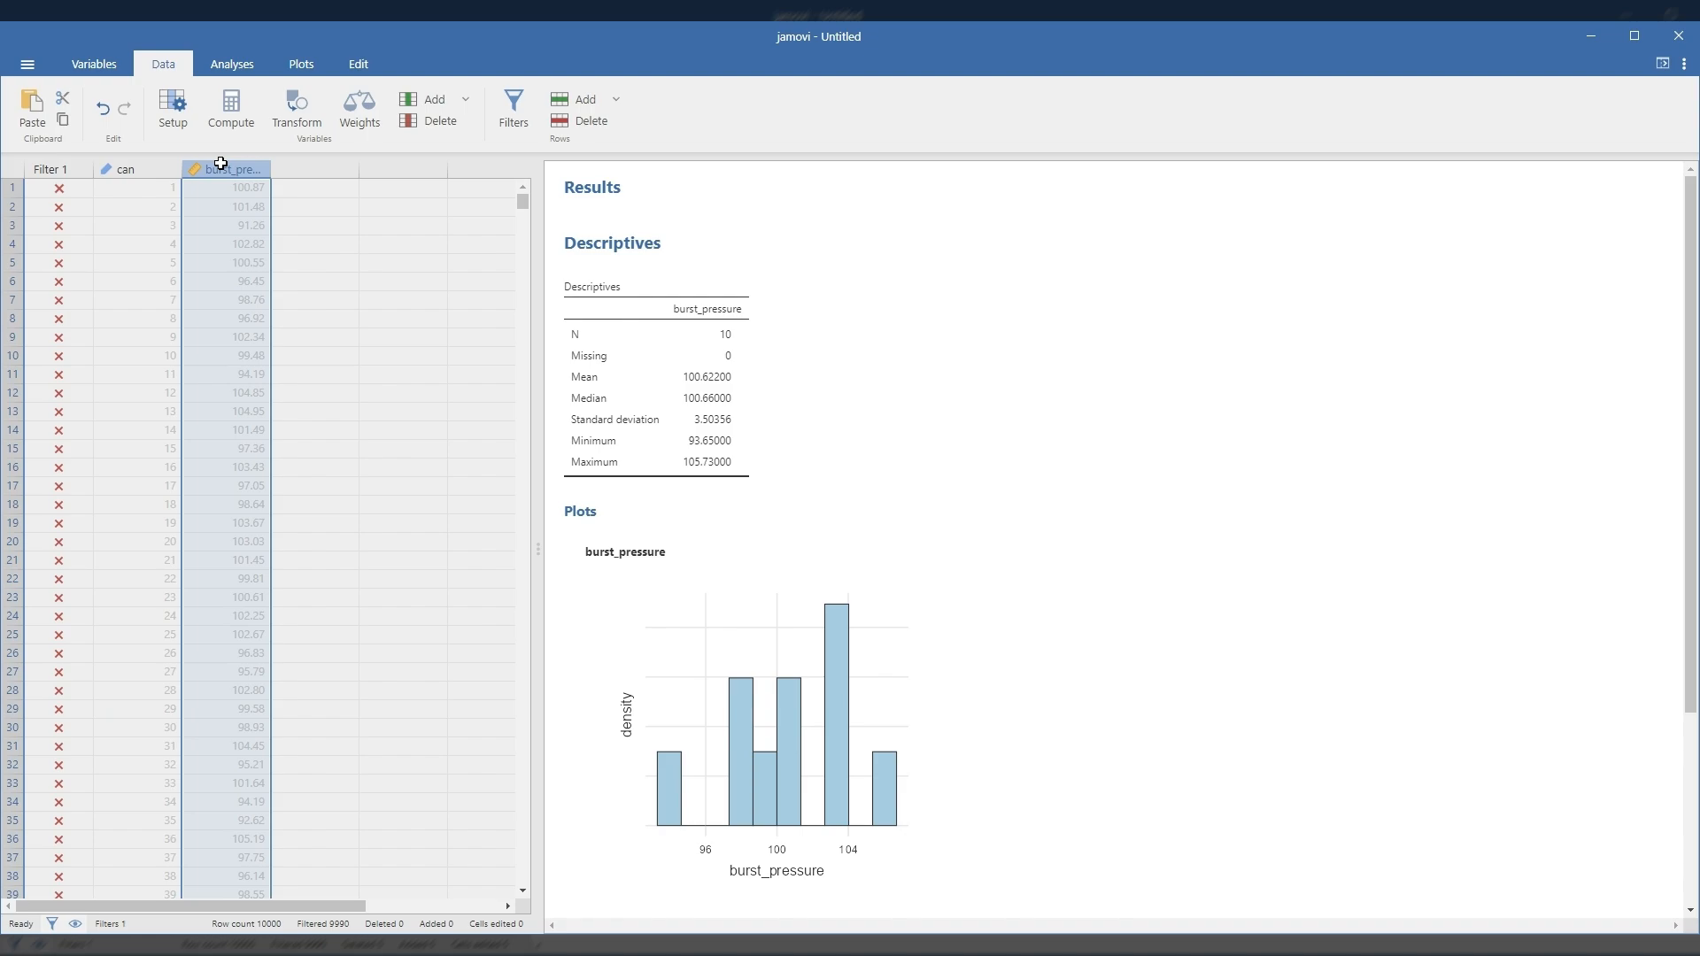
left_click(169, 110)
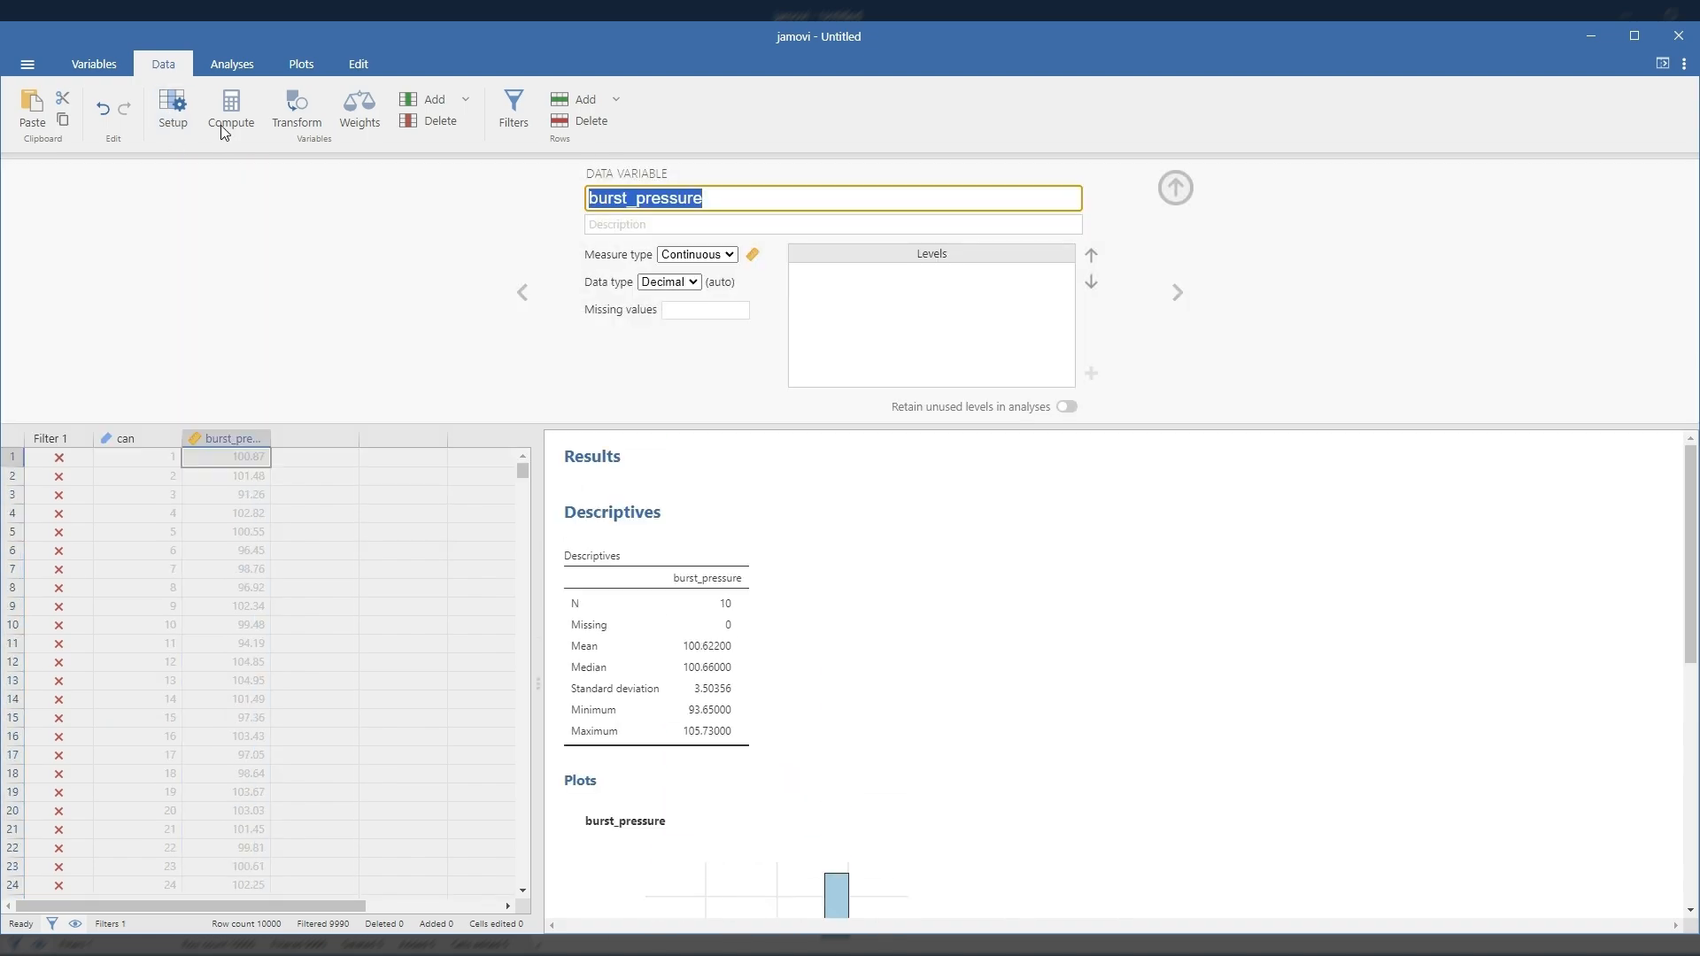
left_click(697, 254)
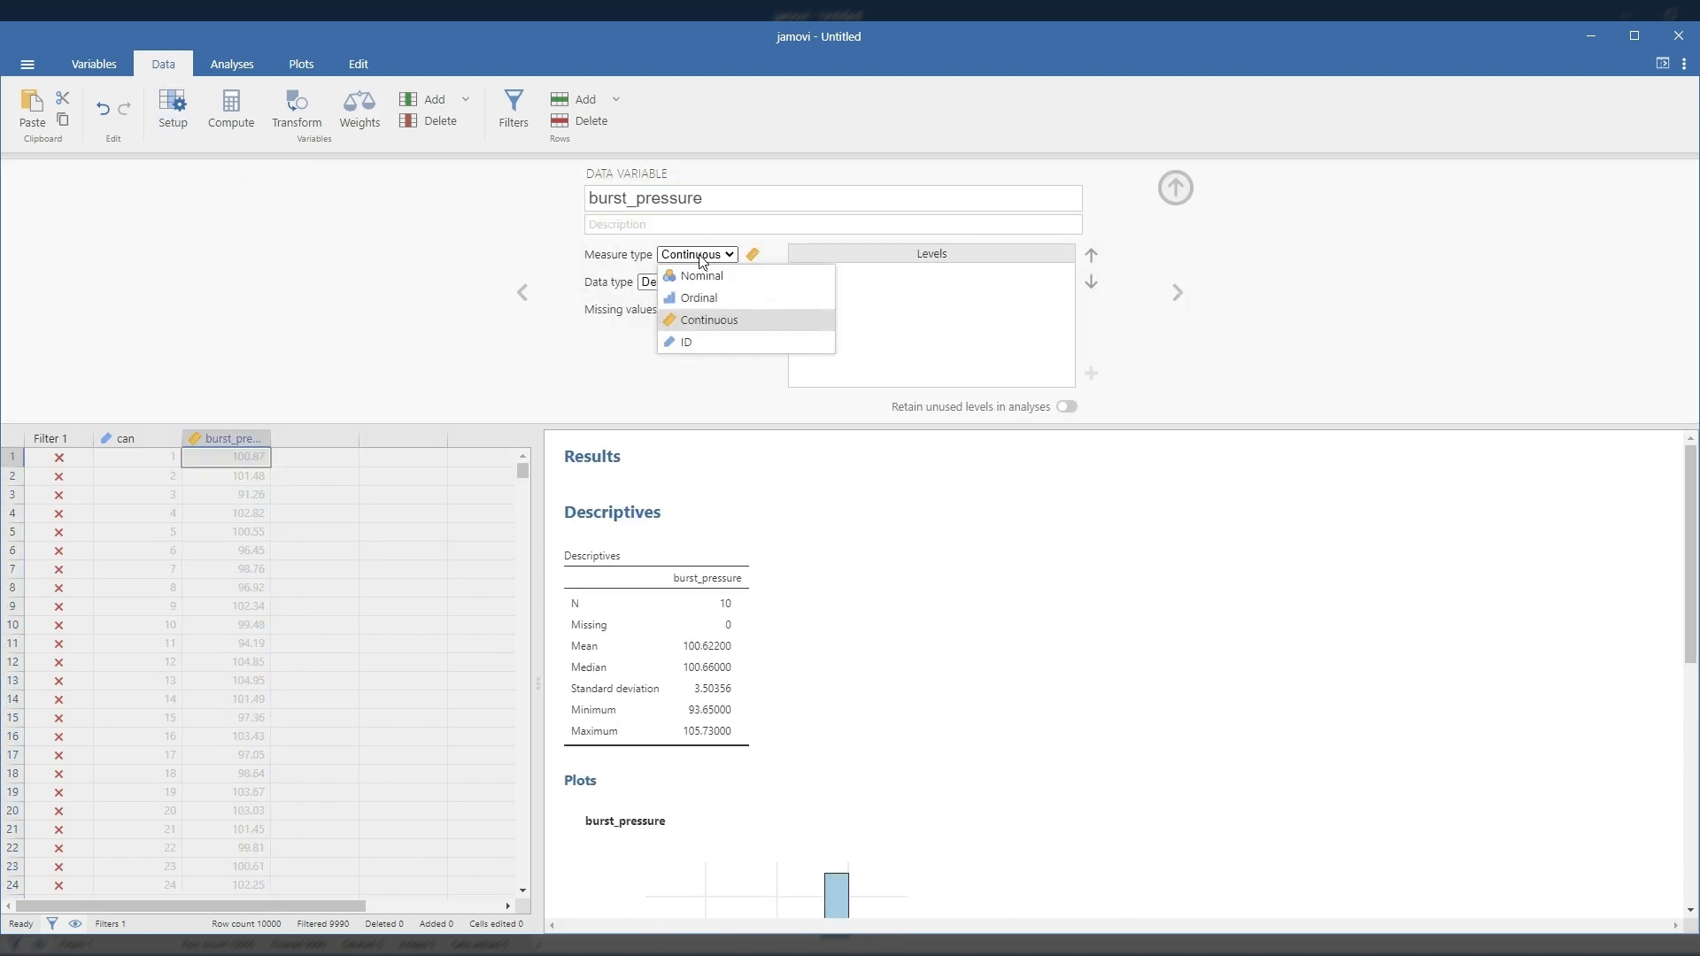
left_click(707, 306)
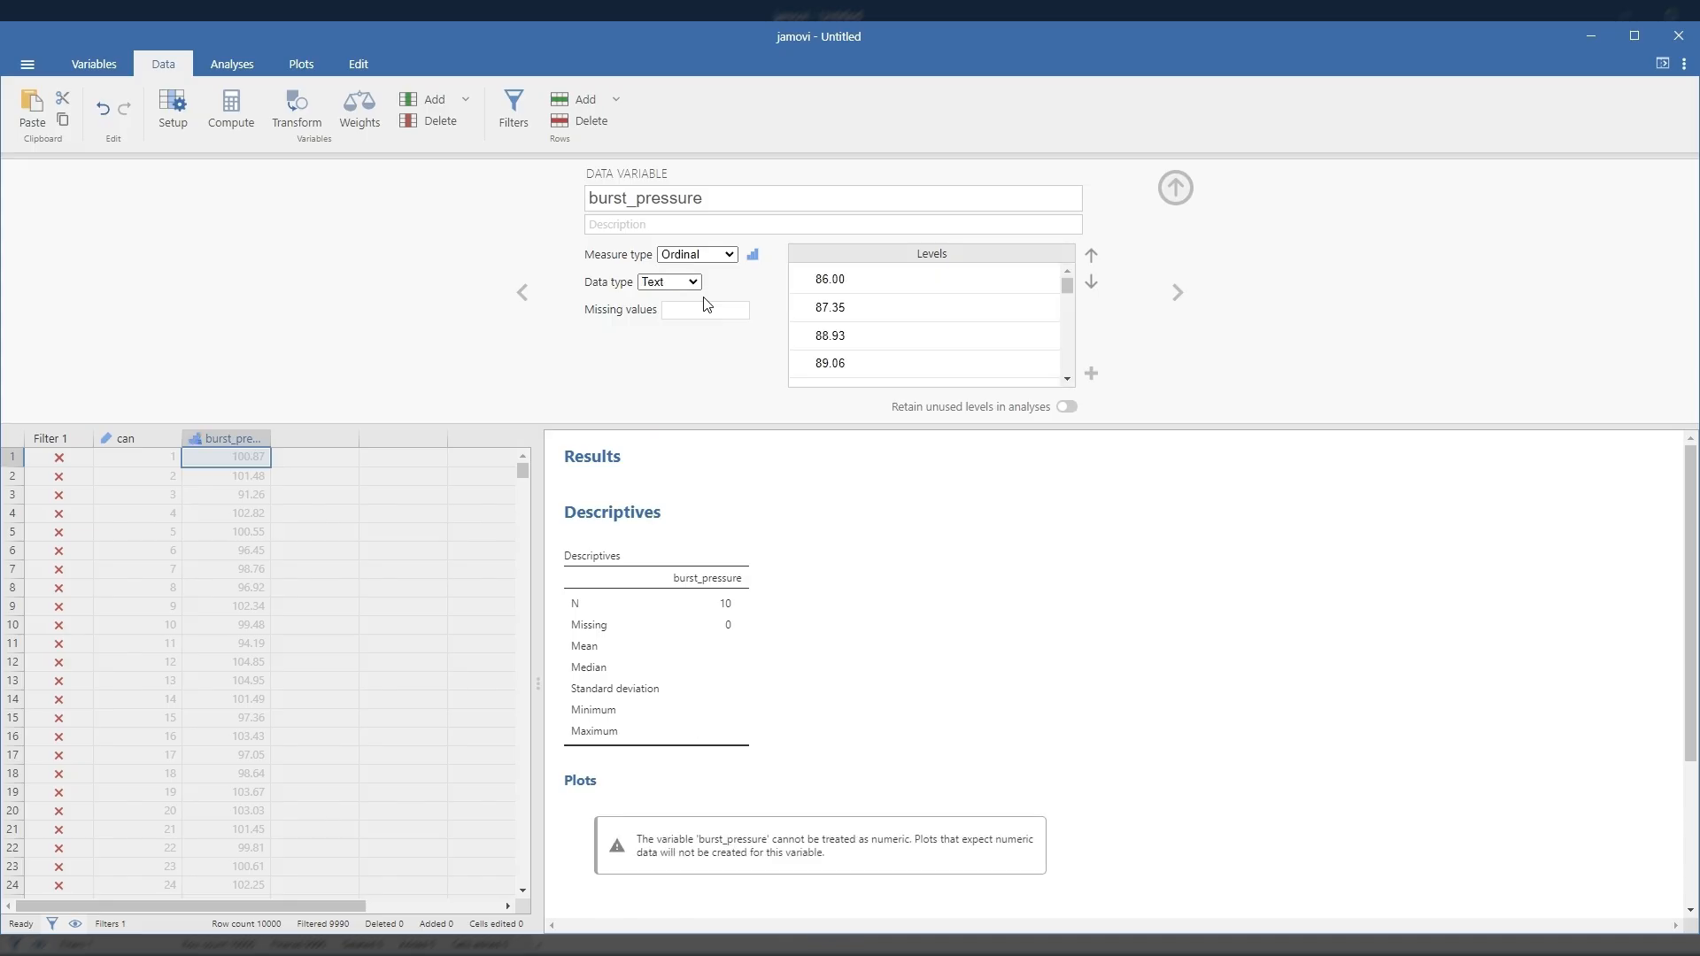
Step: Add frequency tables for burst_pressure to the existing Descriptives analysis
scroll(664, 495, "down", 2)
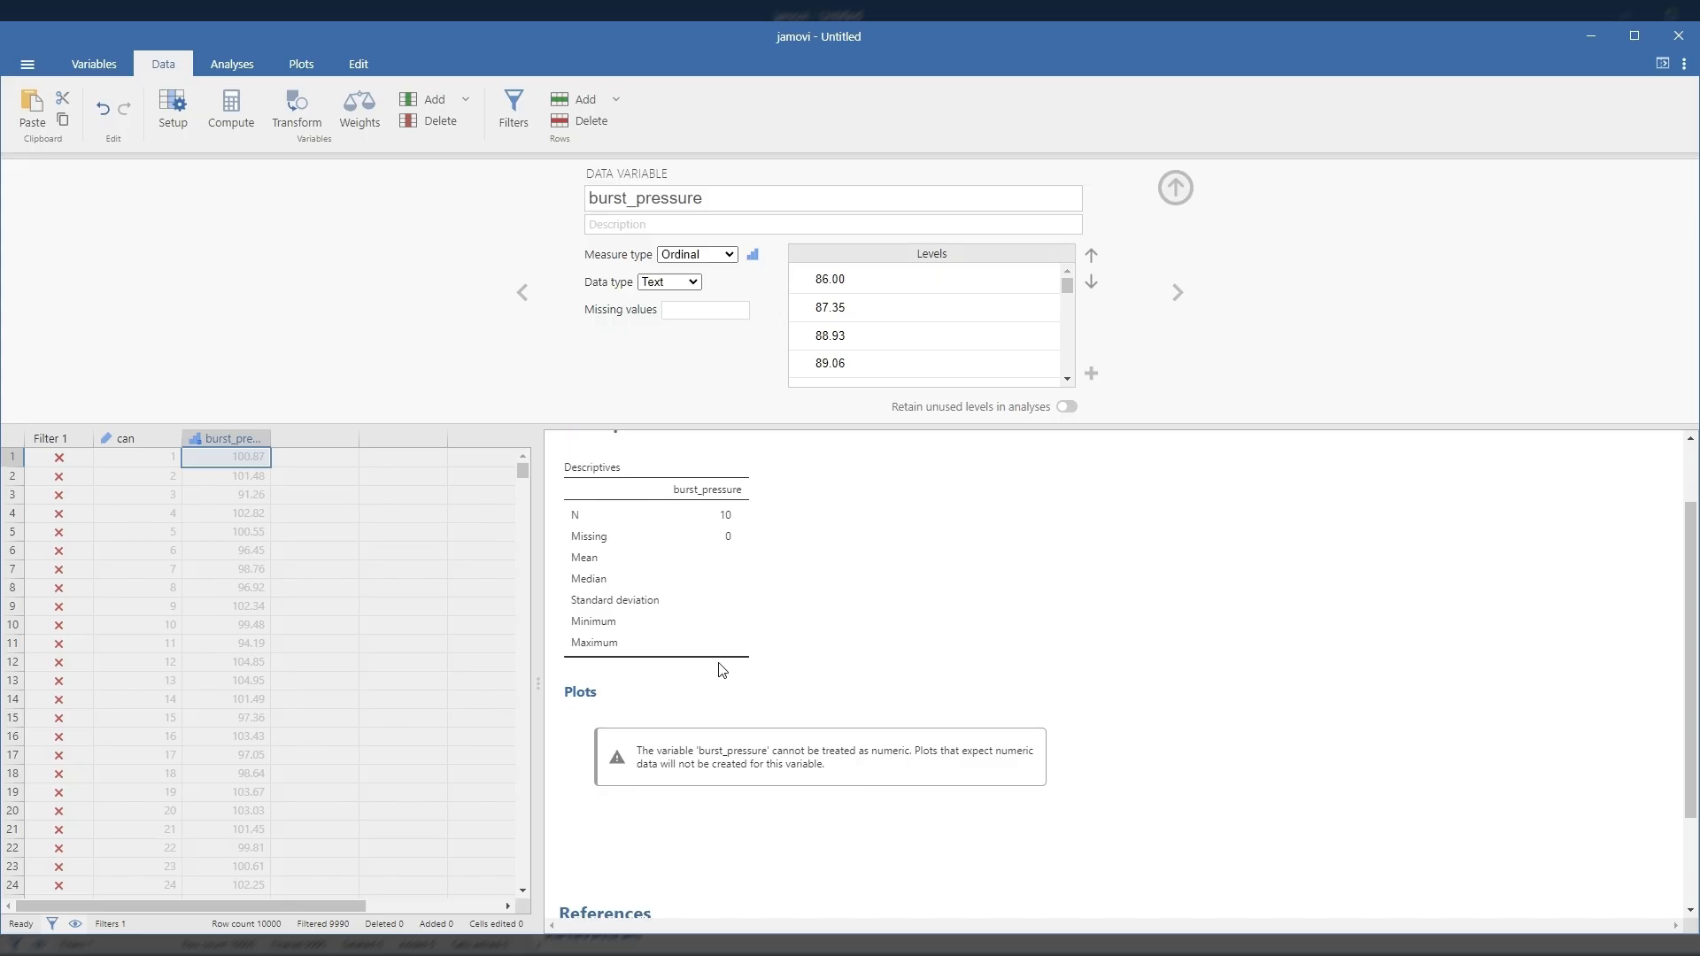
left_click(677, 562)
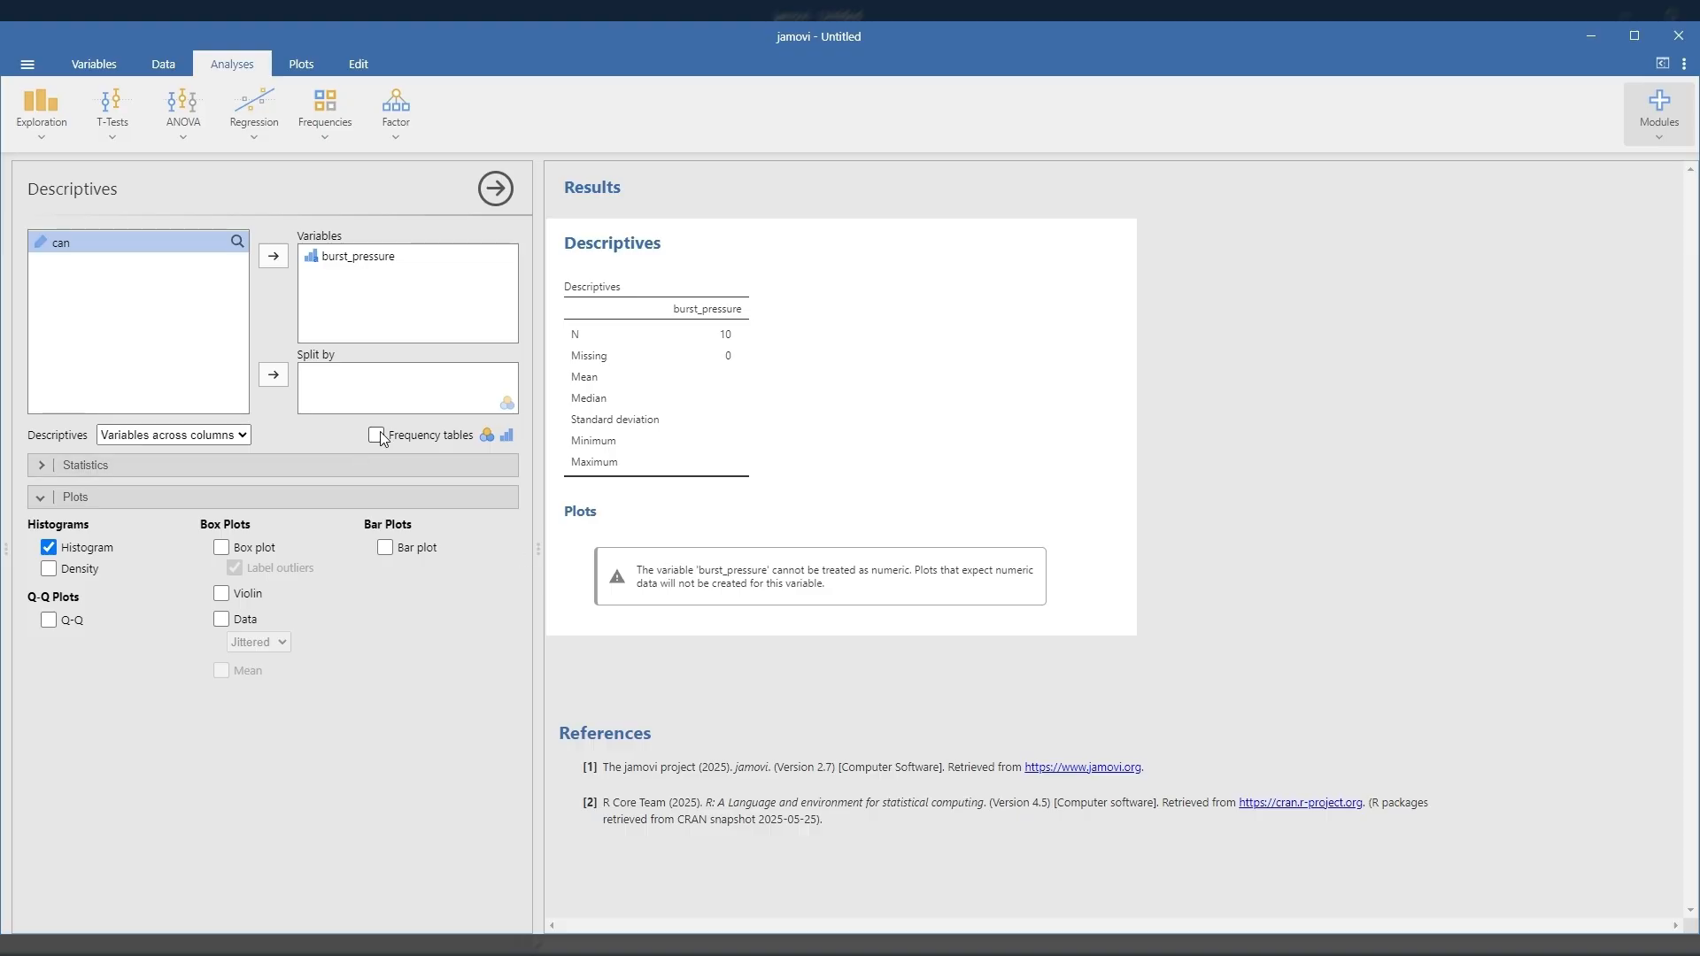
left_click(378, 437)
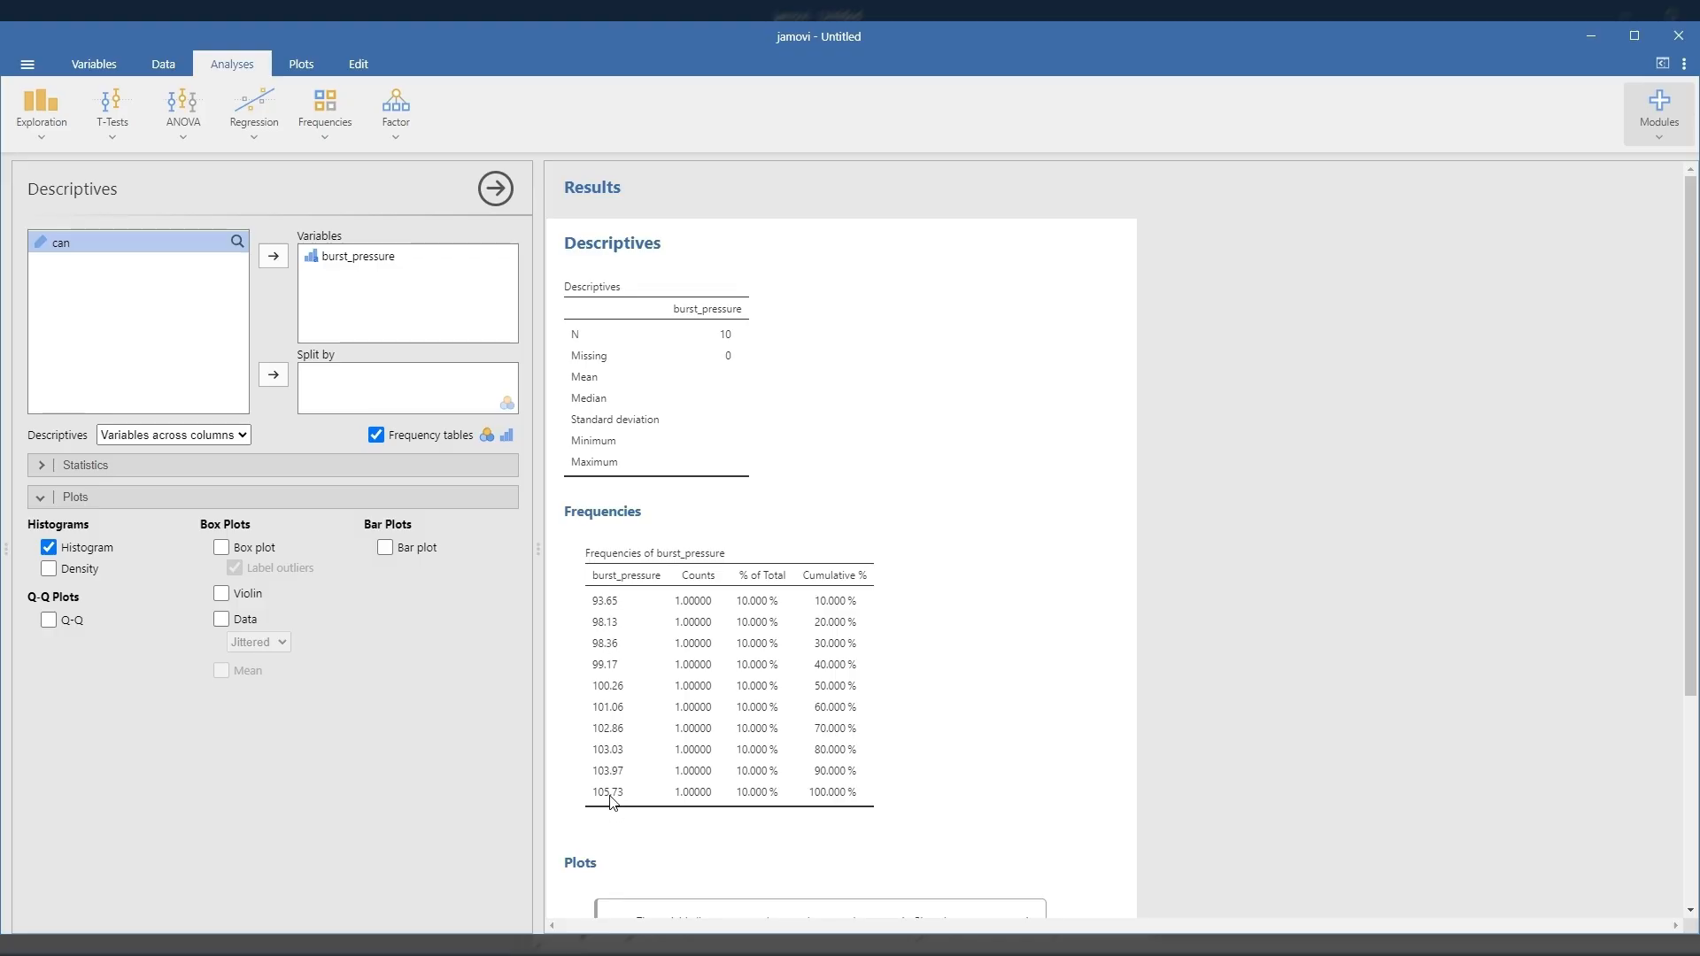
Step: Create a new data variable in the first empty column after burst_pressure and name it Sample
left_click(165, 69)
left_click(156, 172)
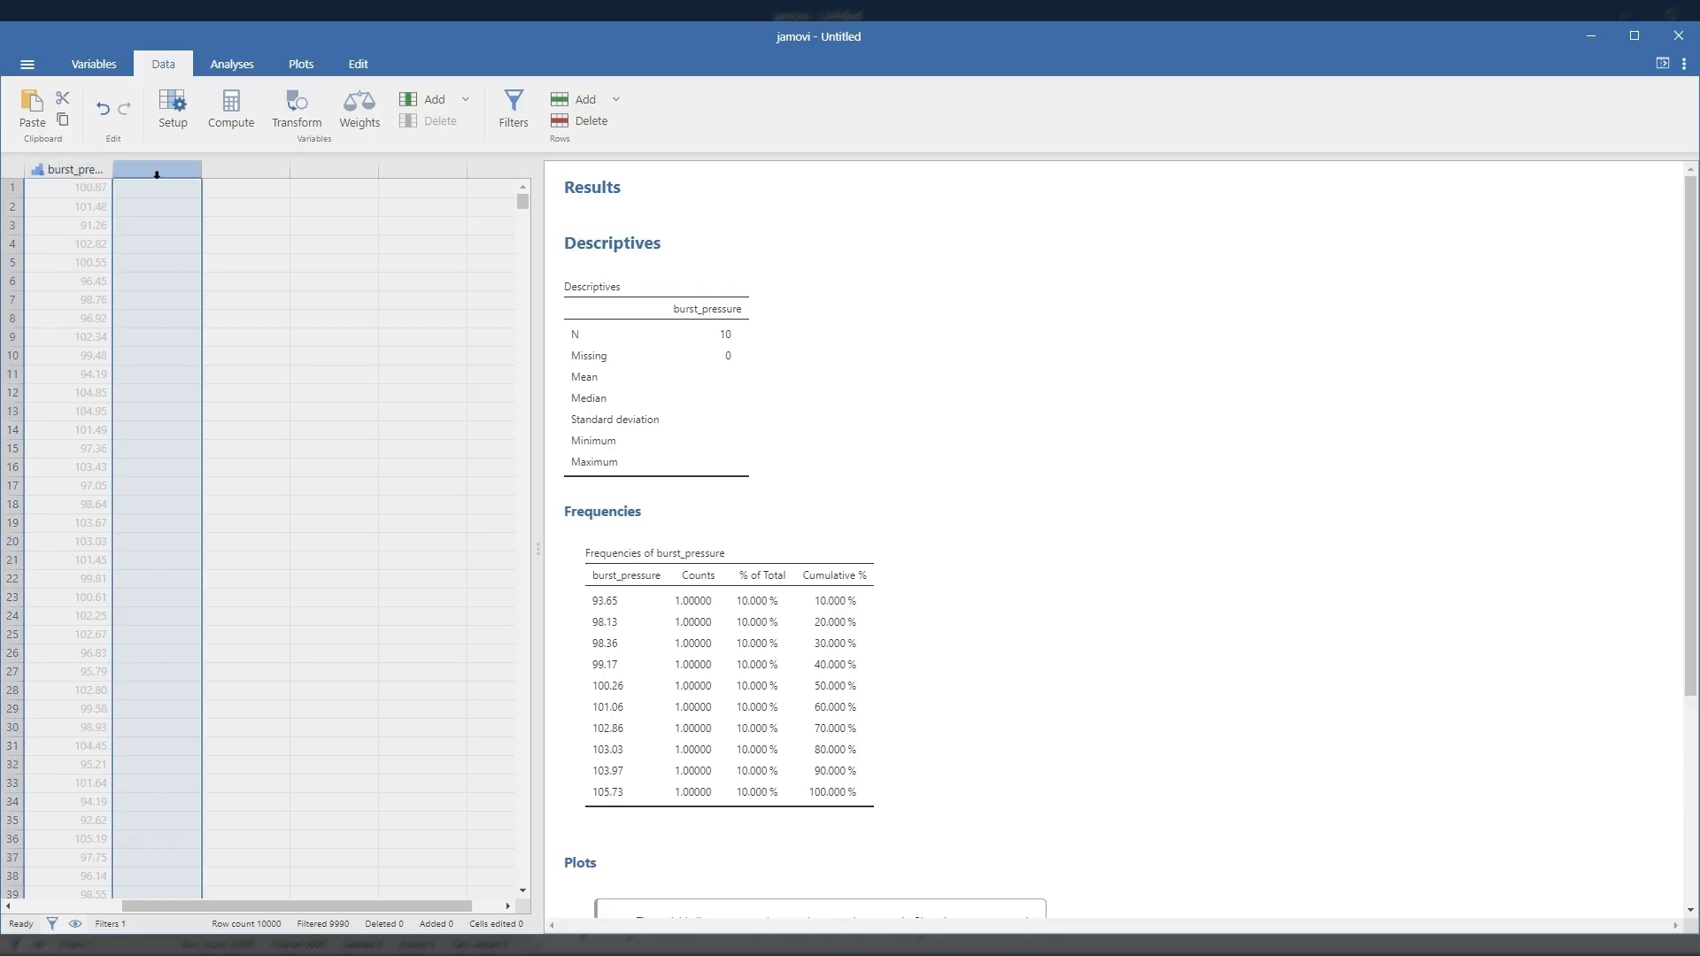
left_click_drag(273, 904, 161, 906)
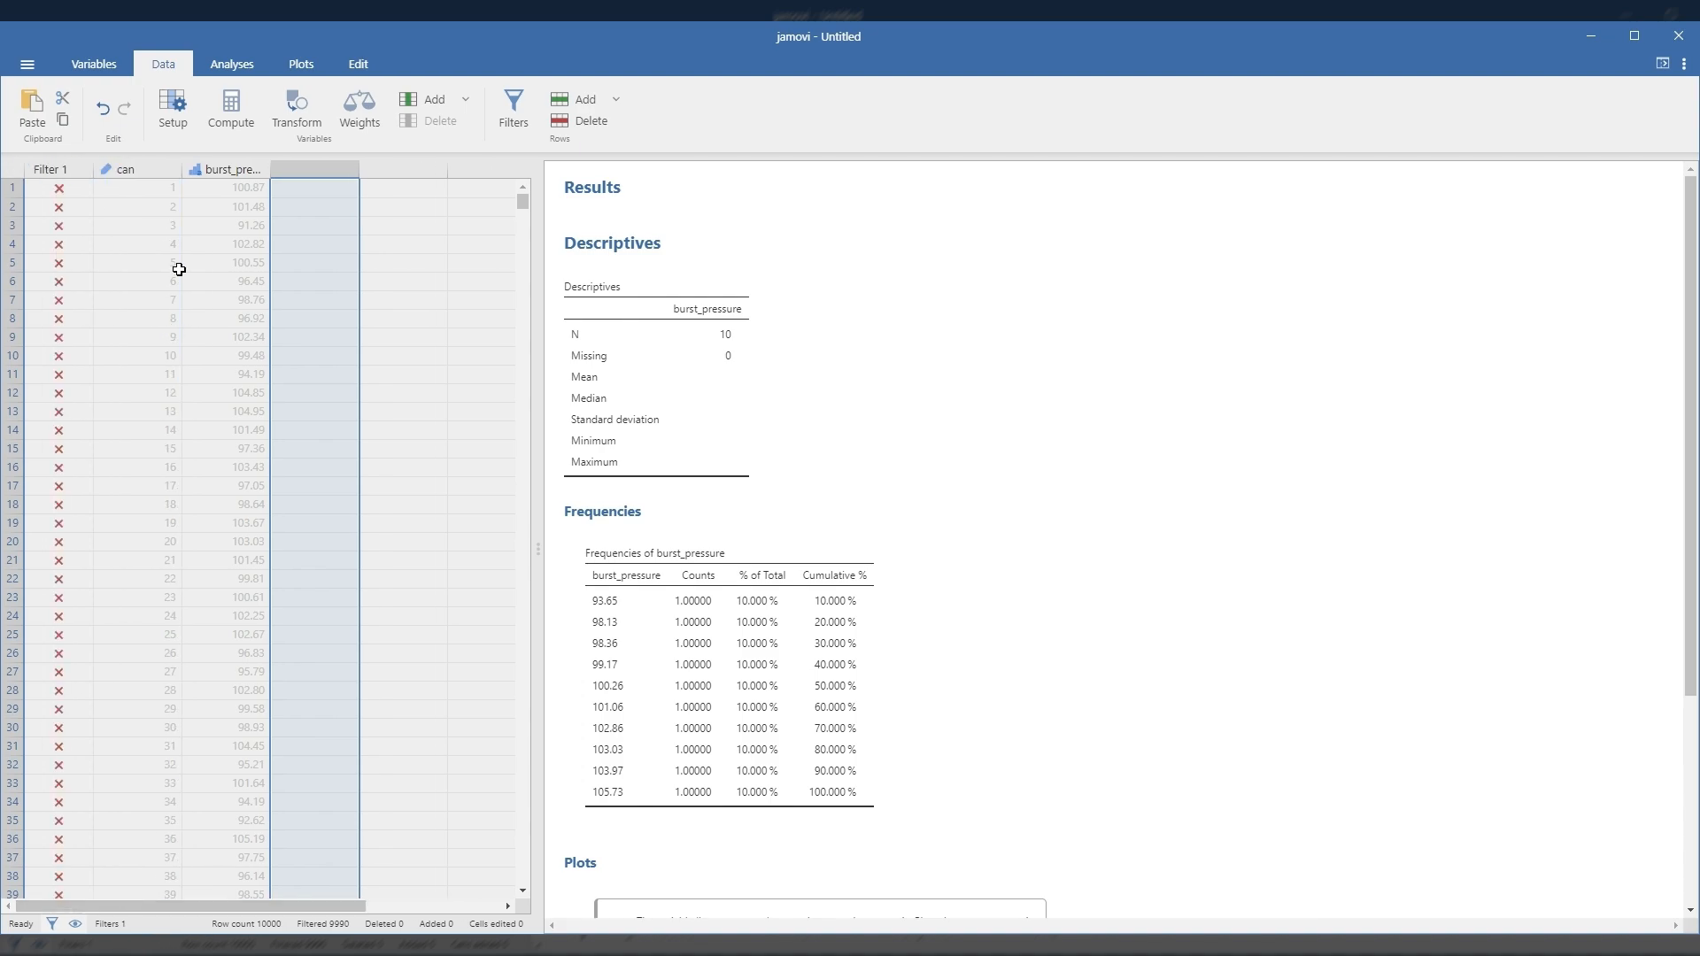
left_click(163, 101)
left_click(869, 227)
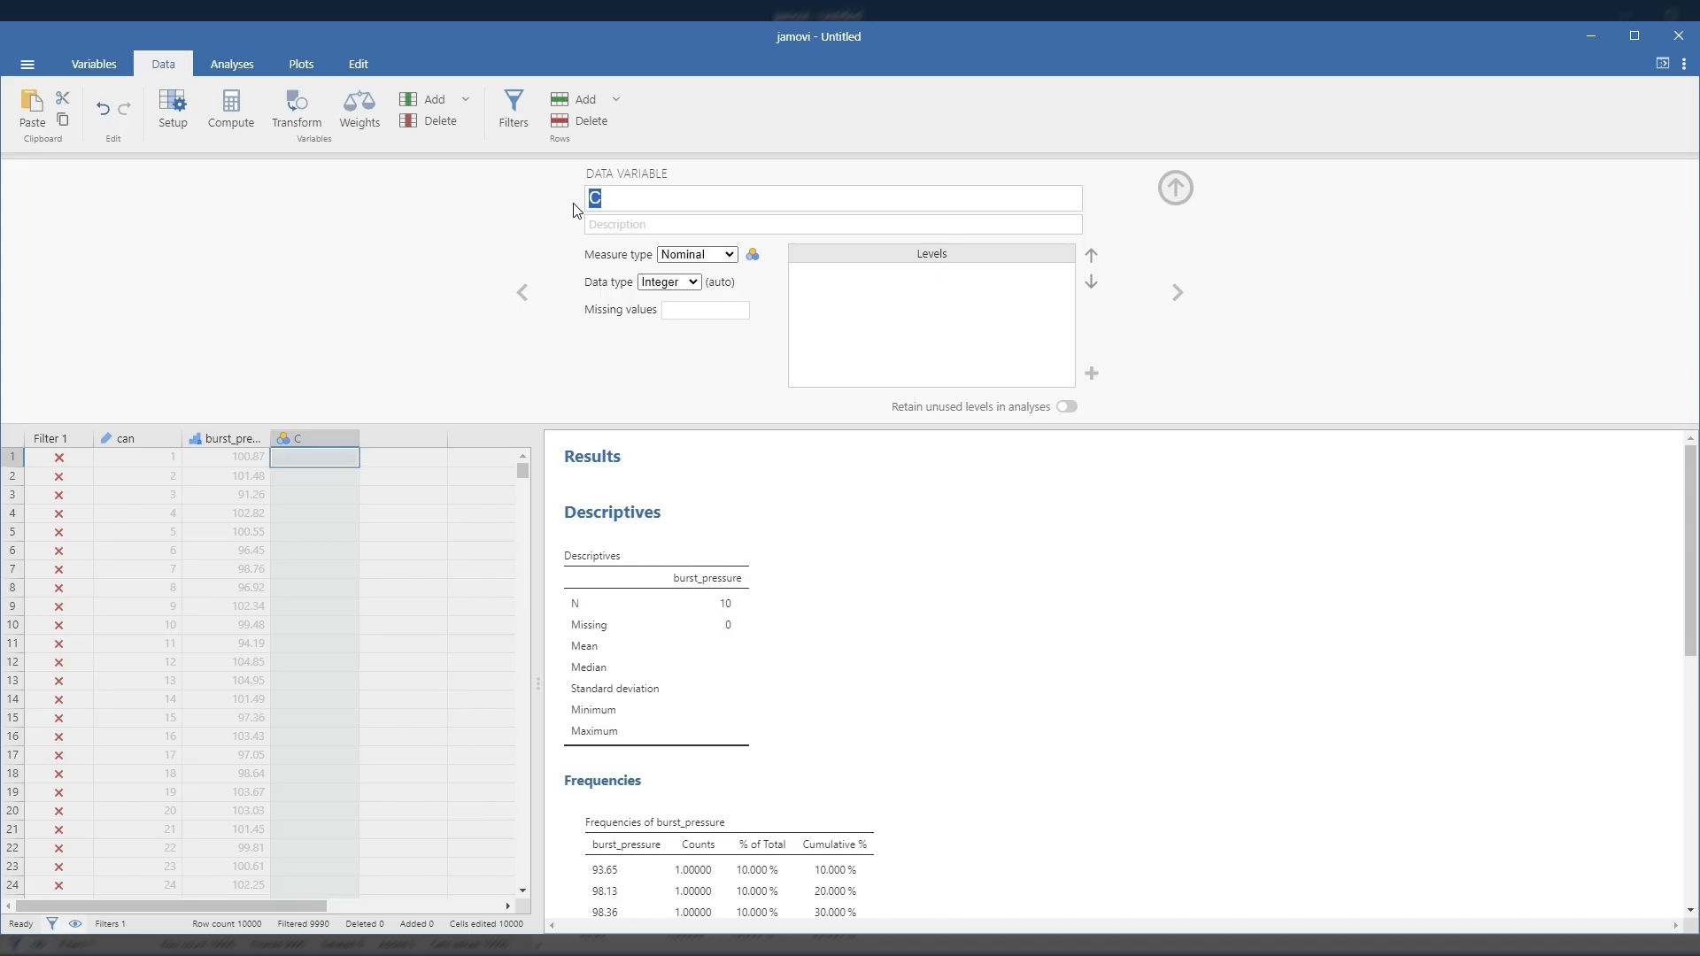
type("Sample")
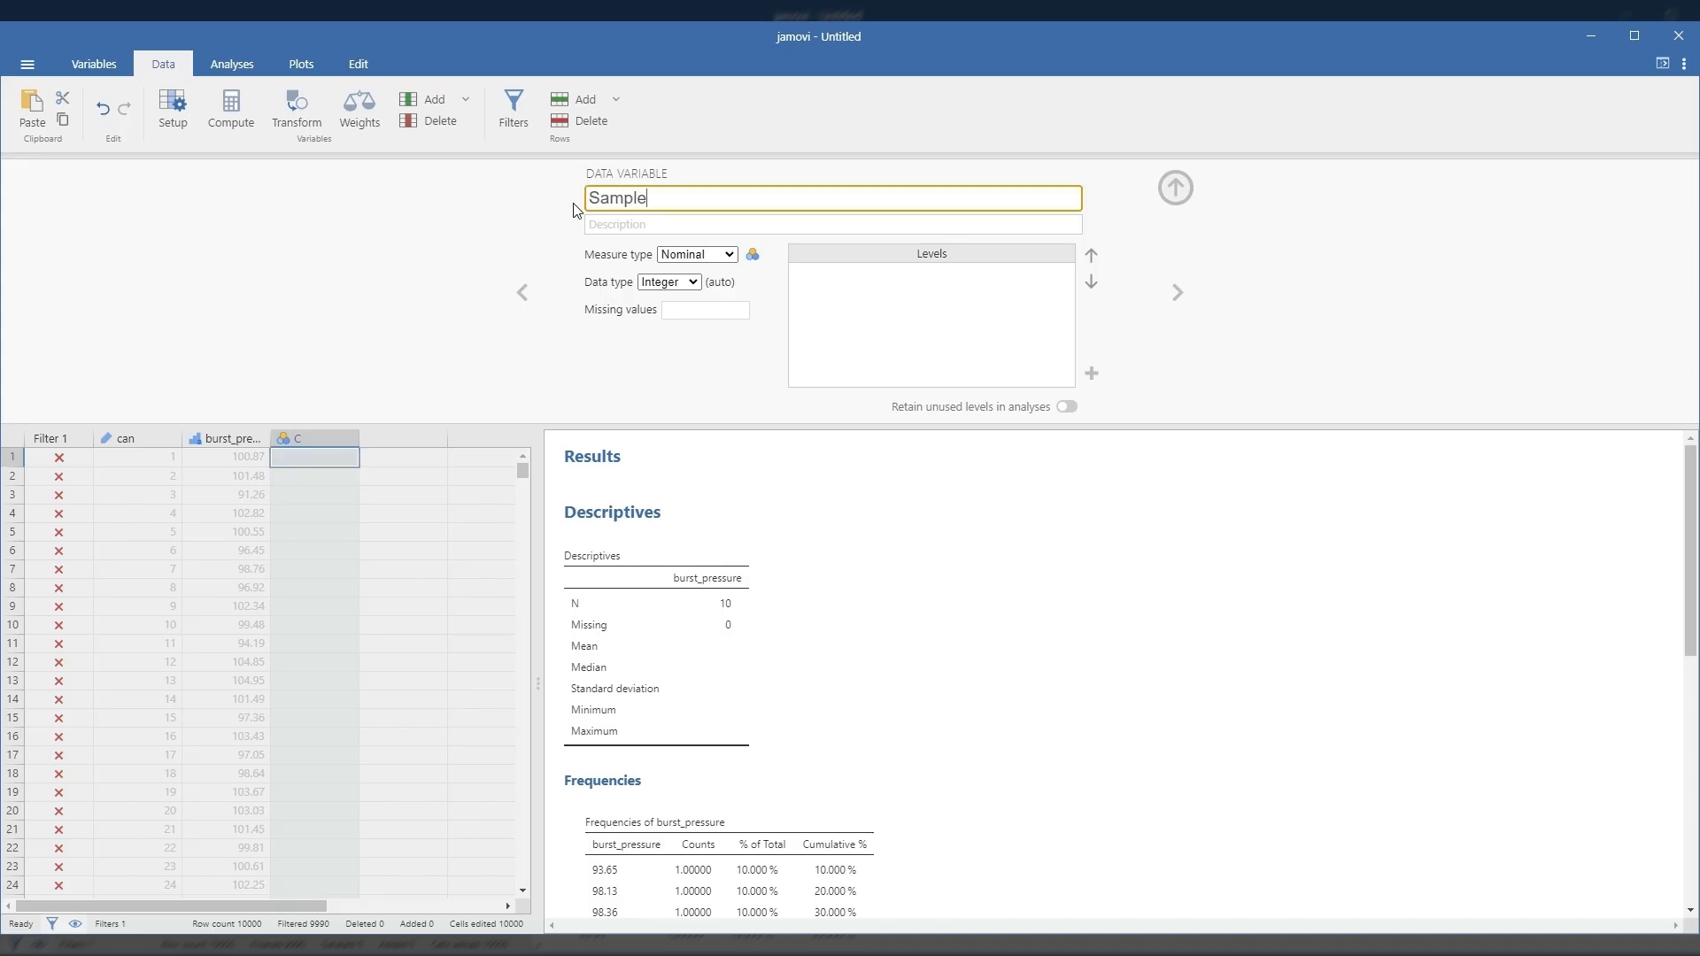
Step: Set the Sample variable's measure type to Continuous and close the variable setup
left_click(697, 255)
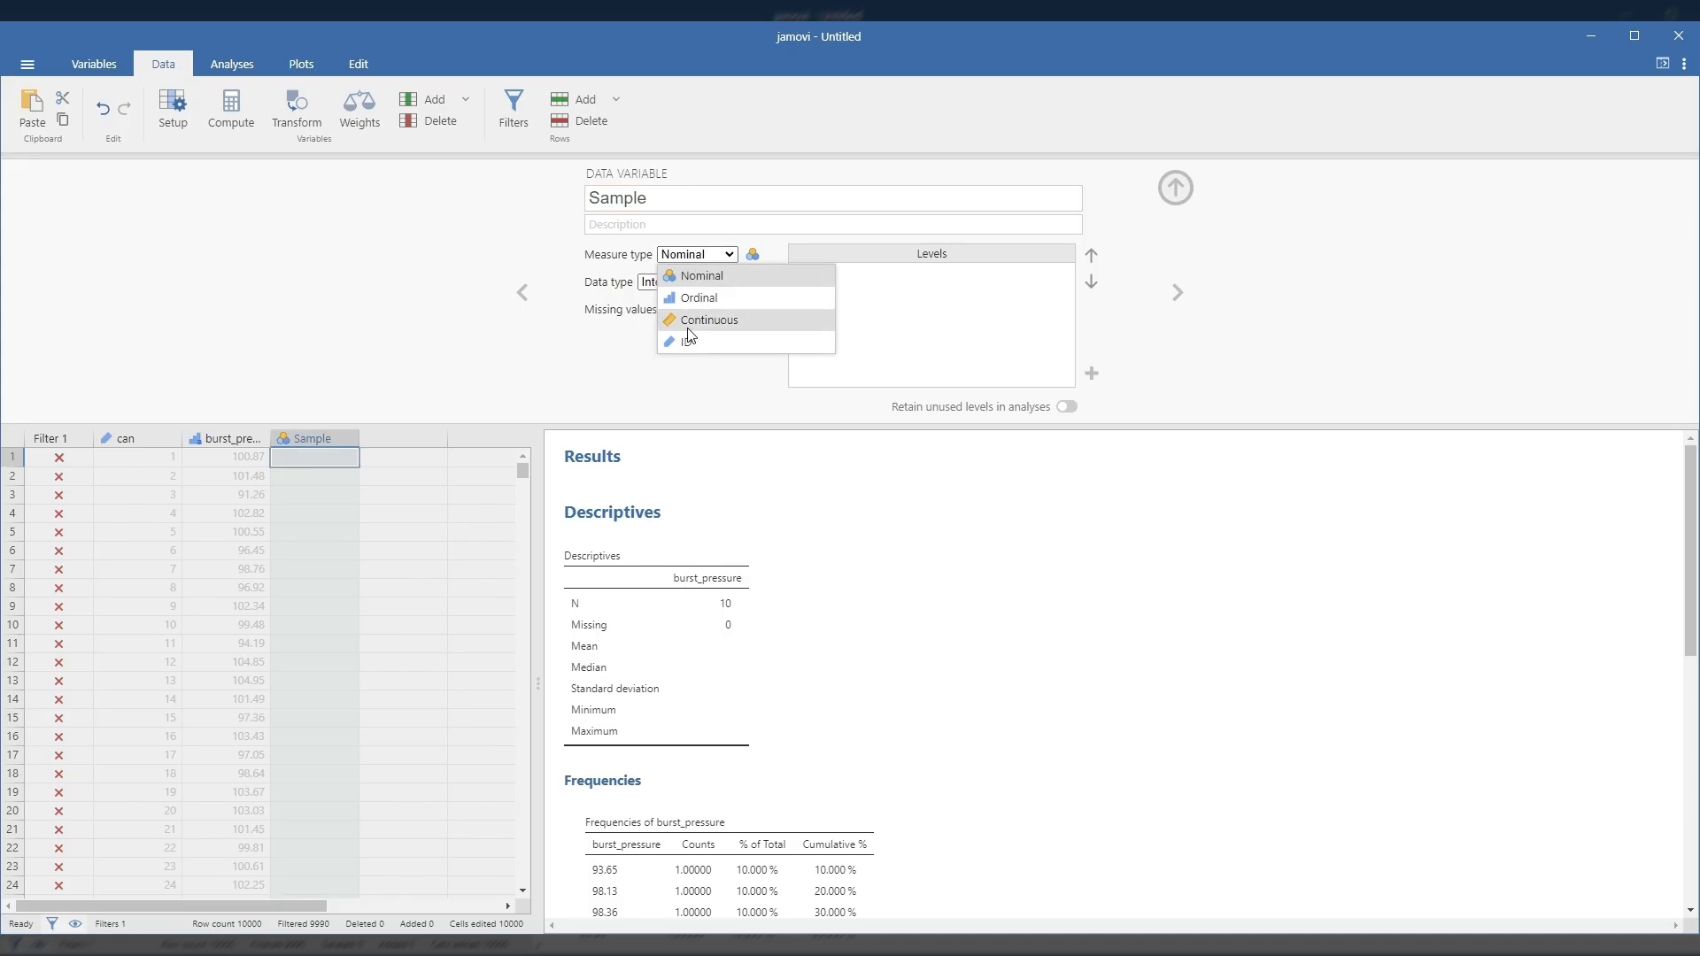
left_click(690, 322)
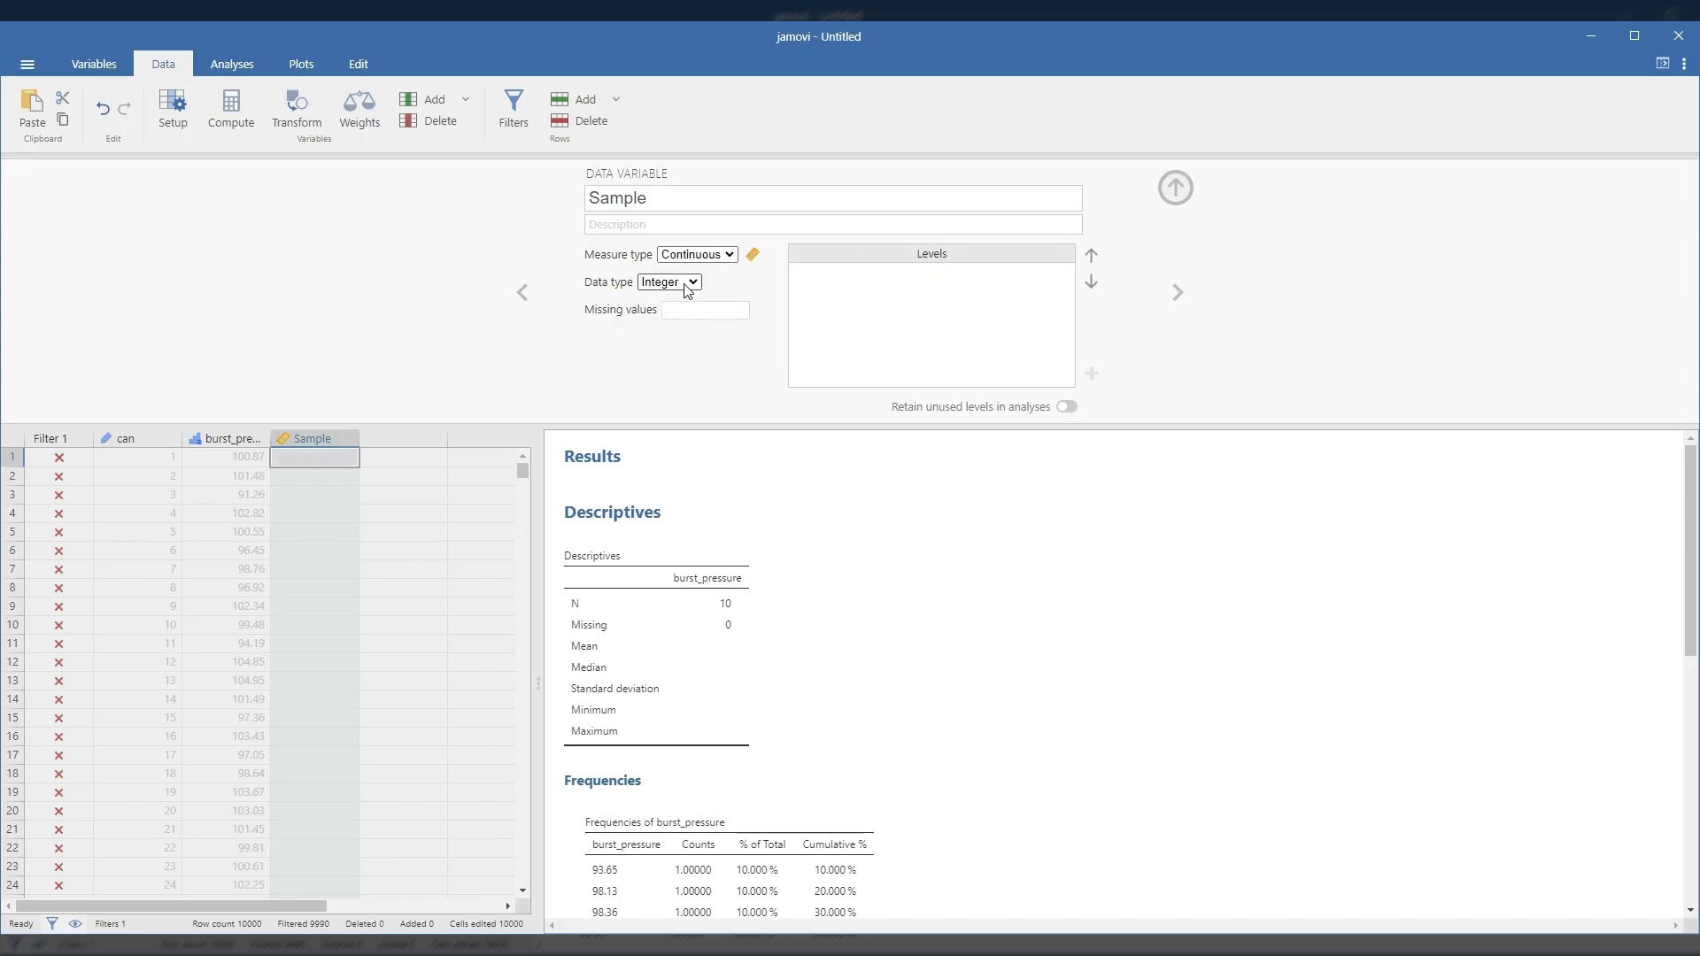
left_click(684, 314)
left_click(1176, 187)
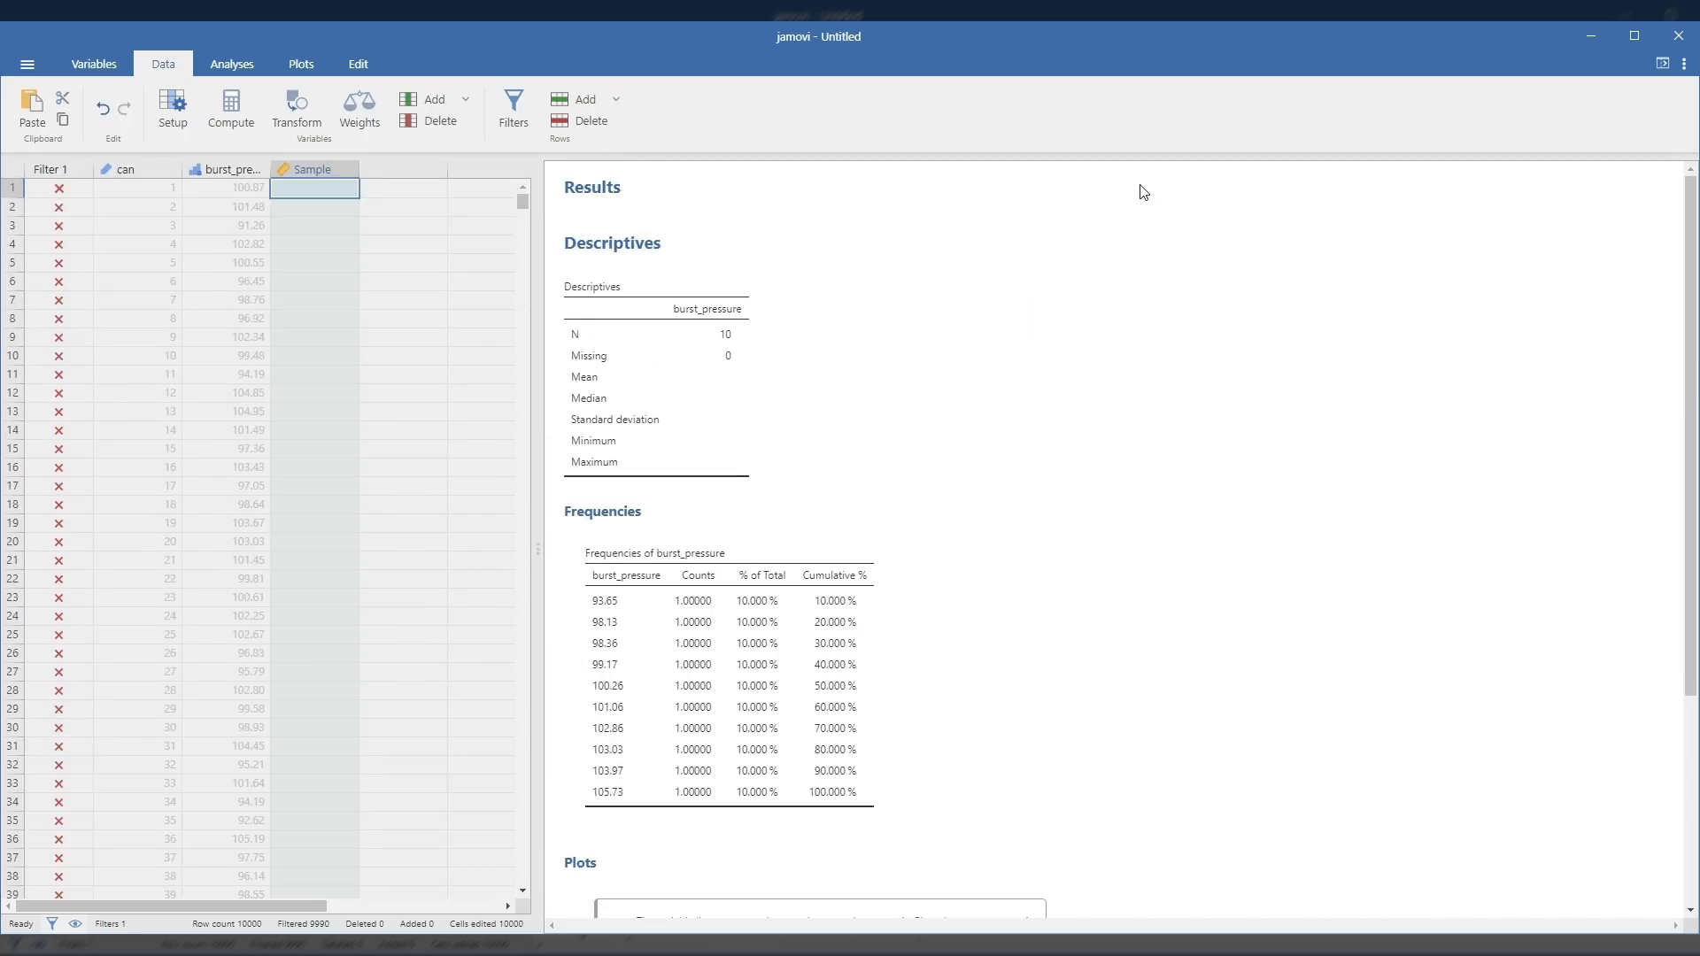
Step: Enter 93.65 and 98.13 in the first two rows of the Sample column
double_click(283, 188)
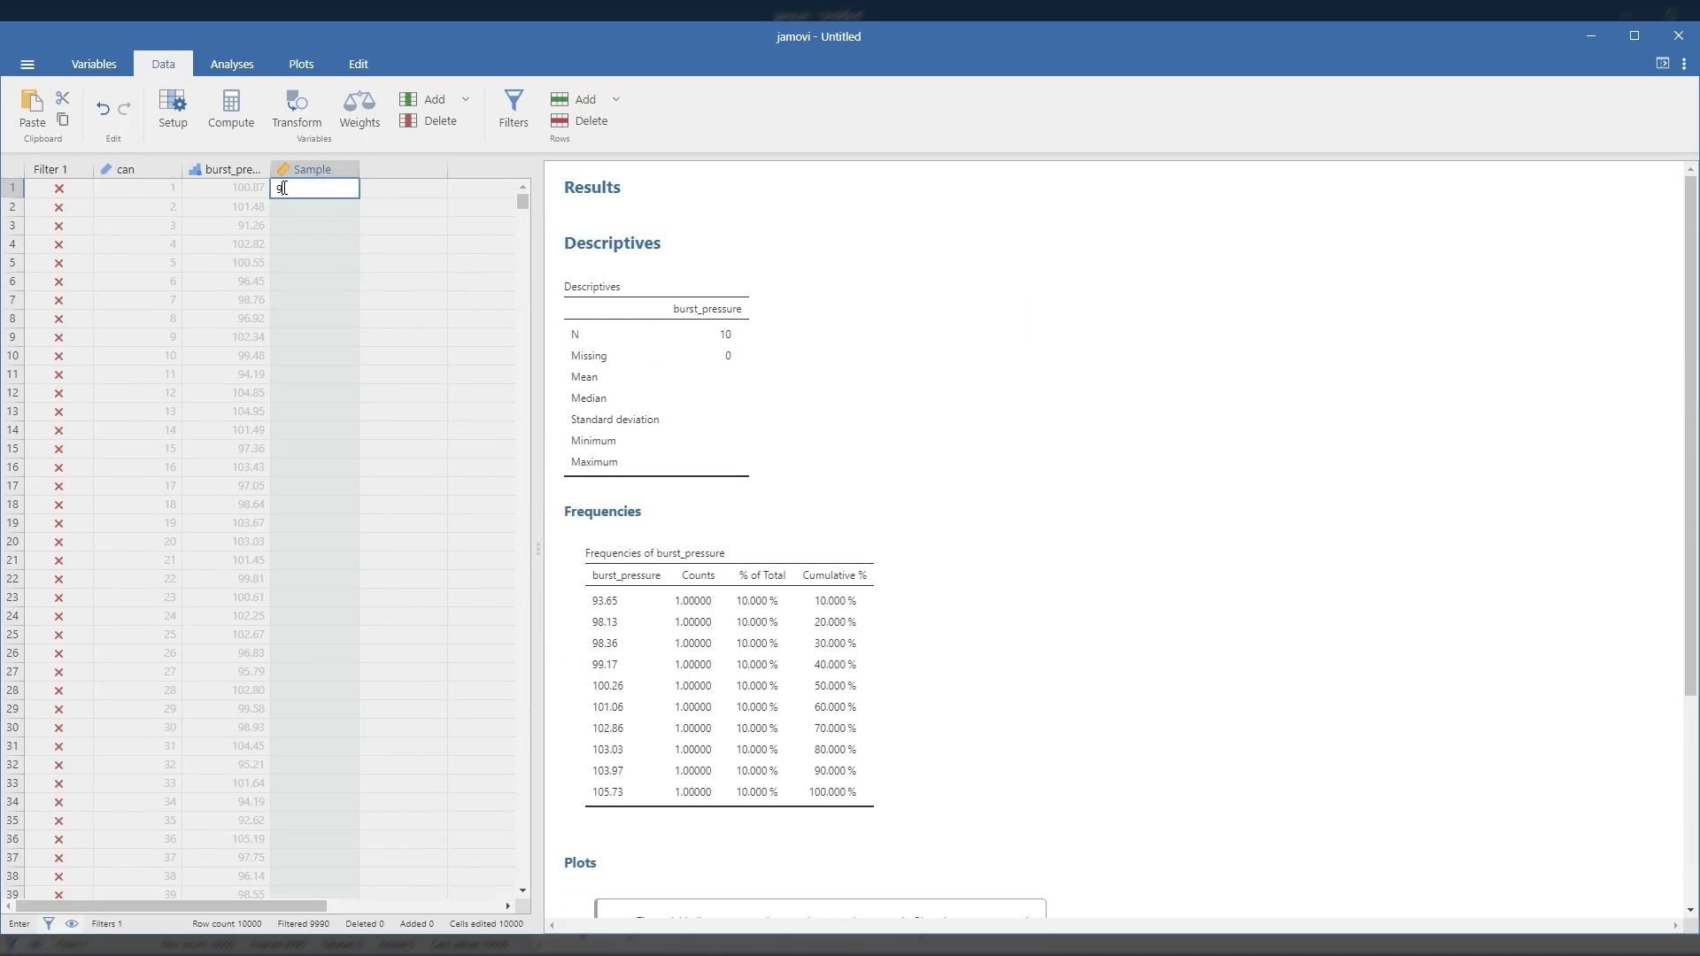
type("93.65")
key("Return")
type("98")
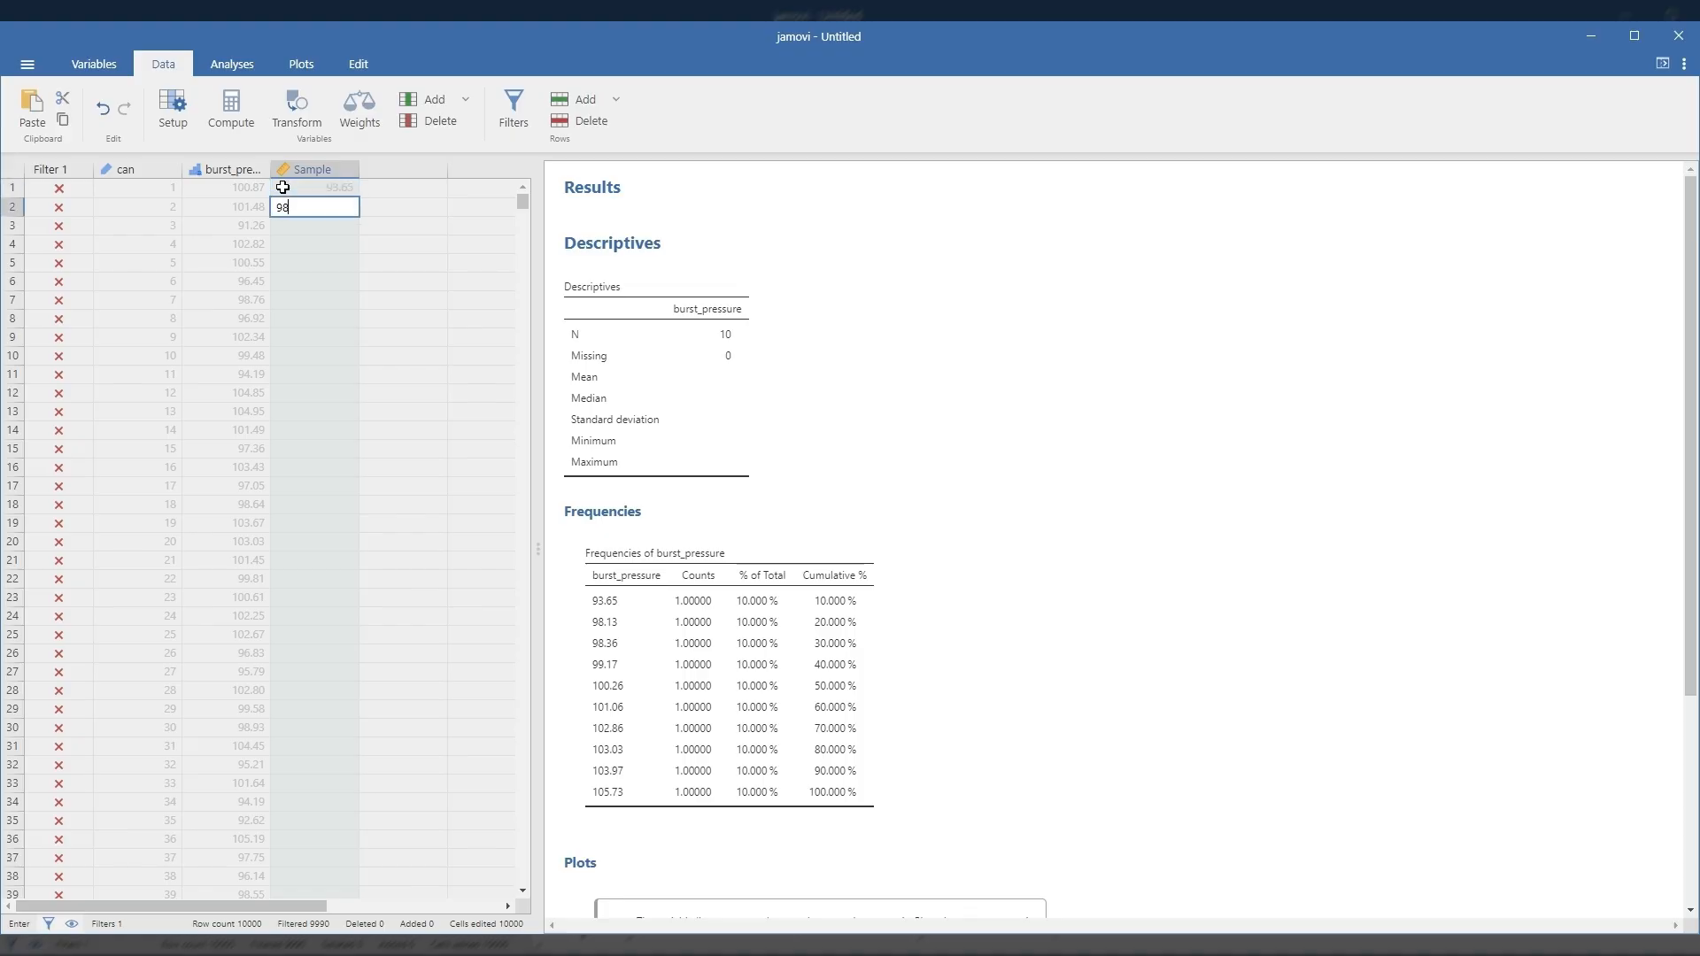
type(".13")
key("Return")
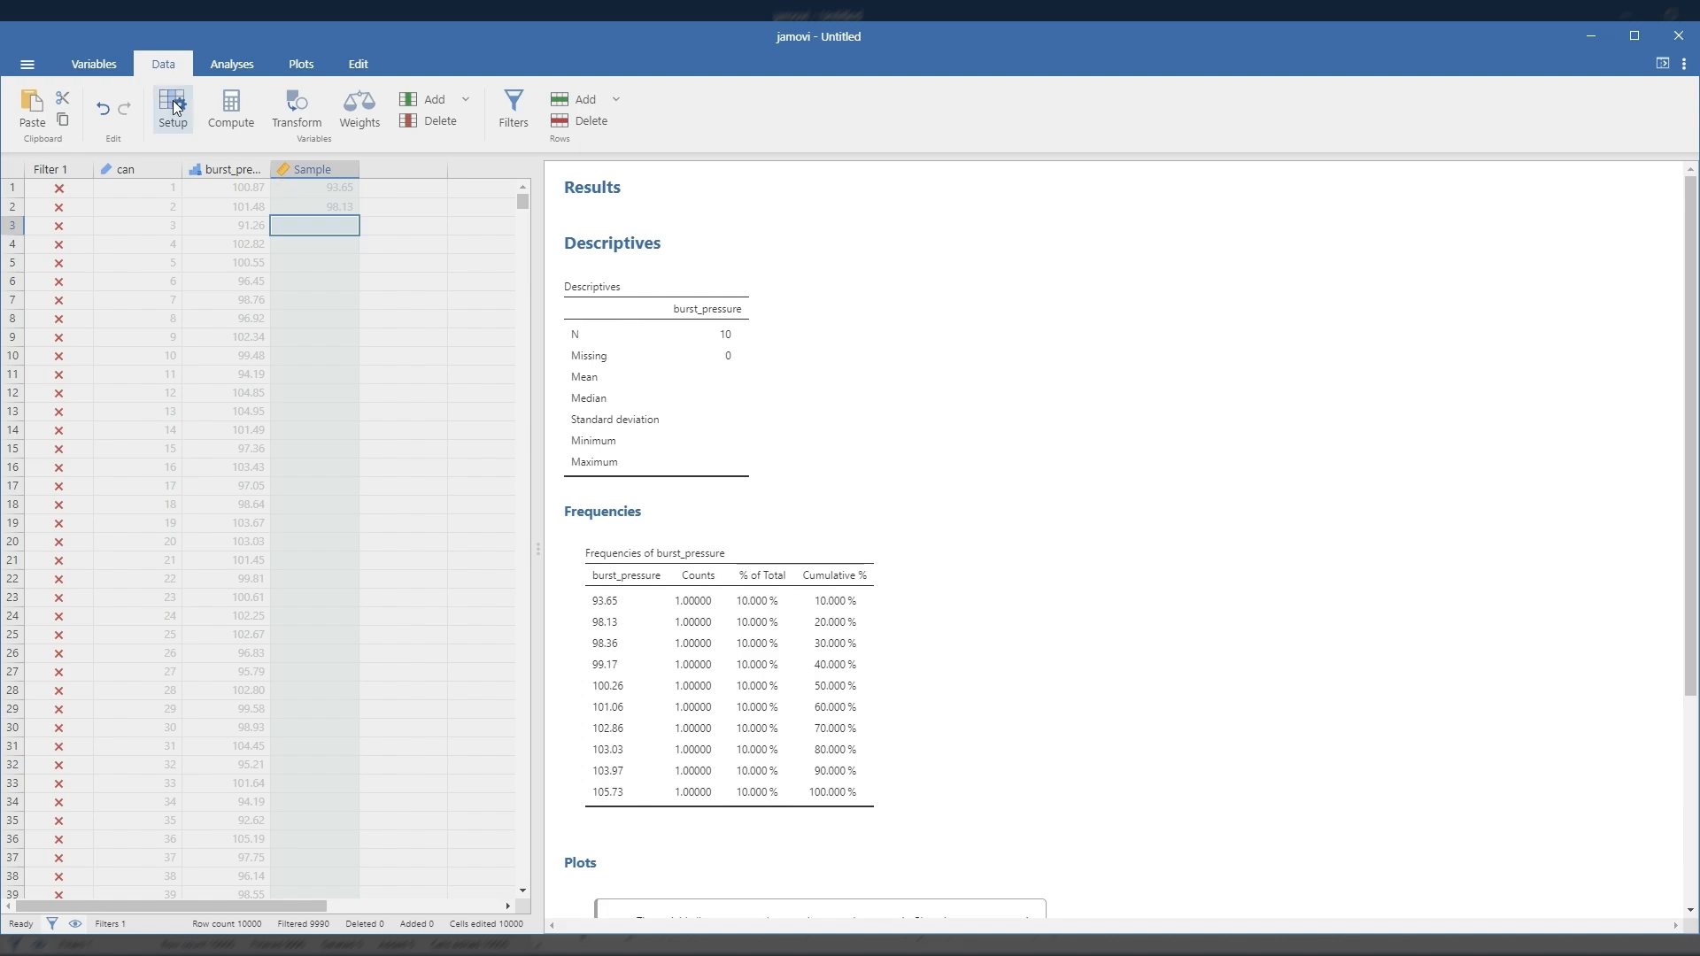
Step: Delete the UNIF row filter, Filter 1, from the data
left_click(511, 108)
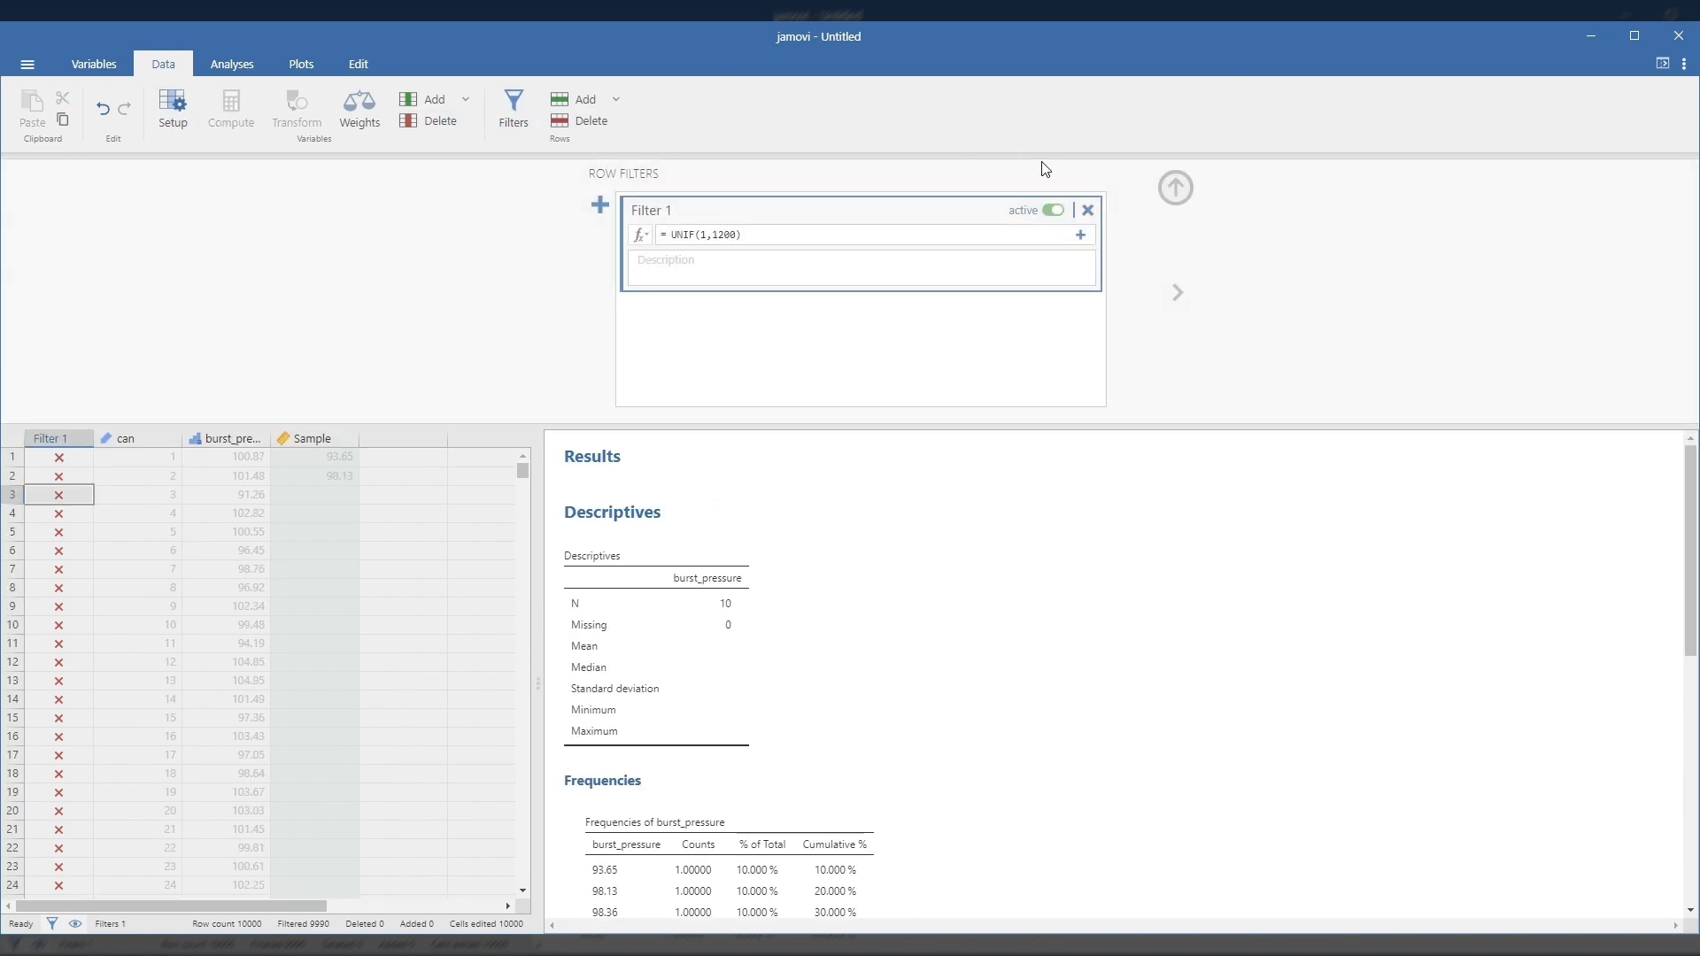
left_click(1087, 210)
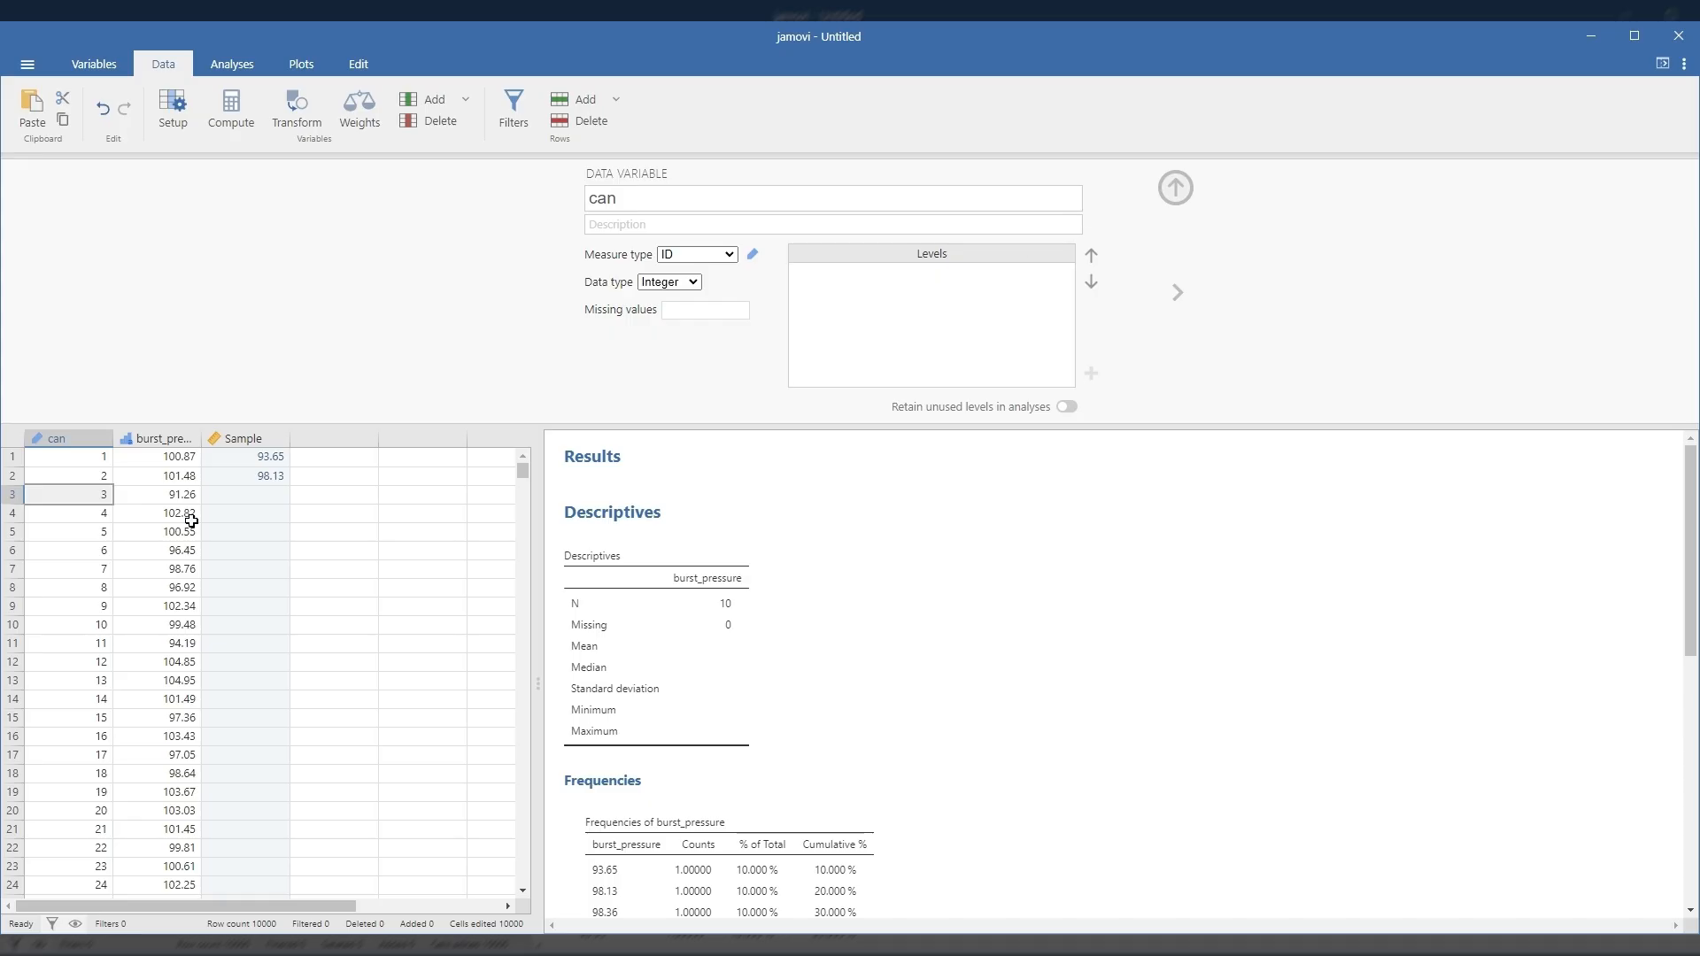